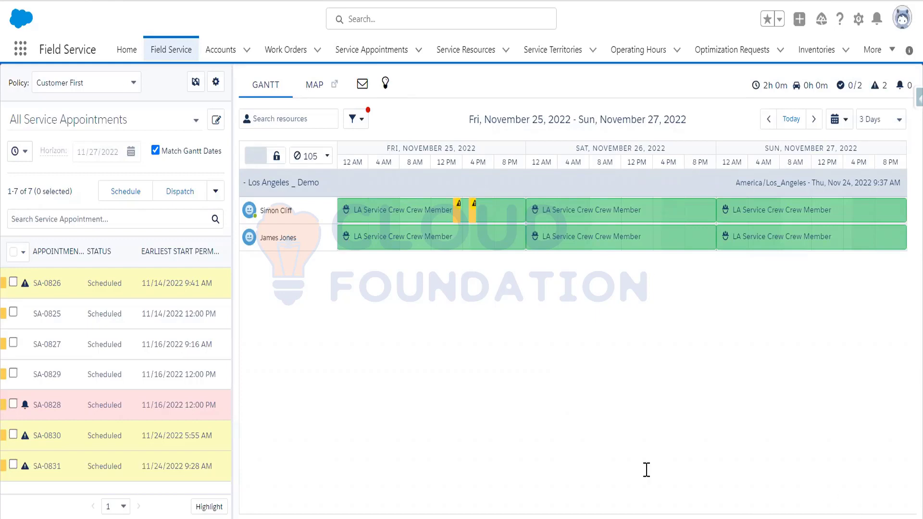
# Switch to the text editor and title a new blank note "Maintenance Plans in FSL:", followed by an empty line.
pyautogui.hotkey('alt', 'Tab')
pyautogui.click(572, 9)
pyautogui.doubleClick(628, 9)
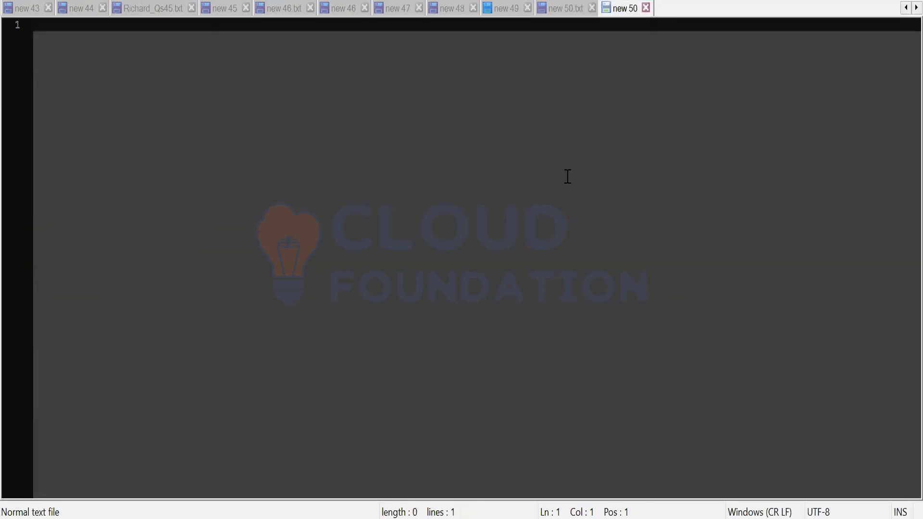
pyautogui.write('Maintenance P')
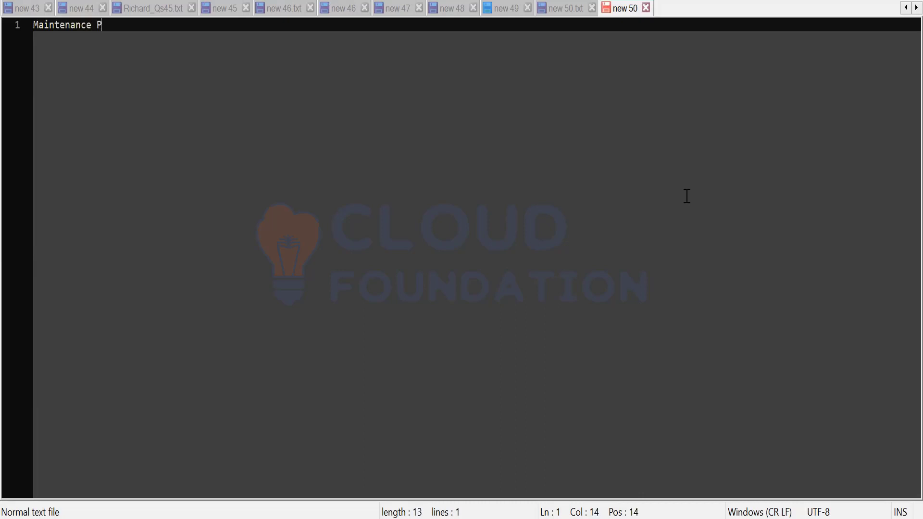
pyautogui.write('lans in FSL:')
pyautogui.press('Return')
pyautogui.press('Return')
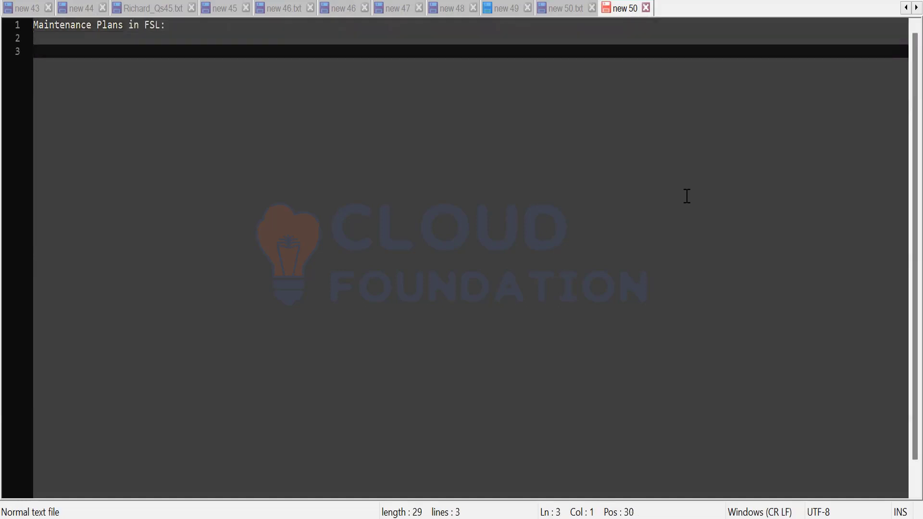
# Add the numbered lines "1. Create Assets" and "2. Create Maintenance Plans" to the note.
pyautogui.write('1. Create Assets')
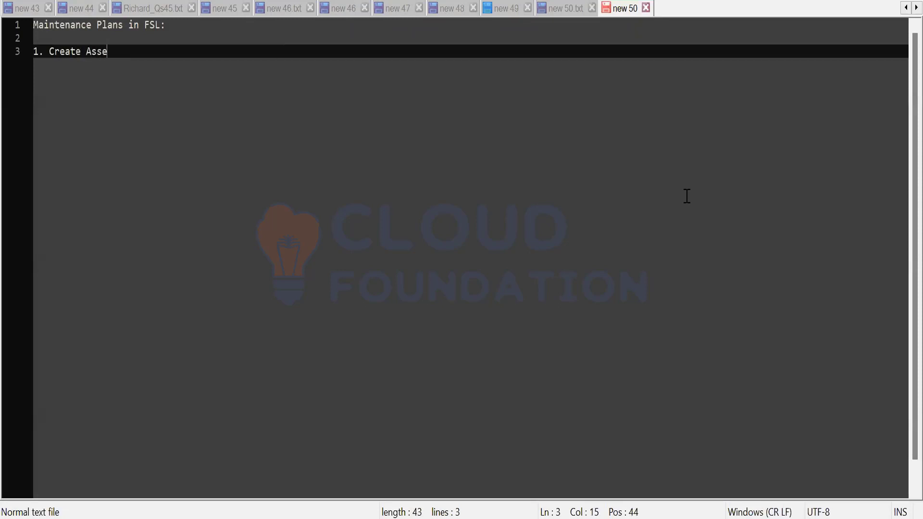
pyautogui.press('Return')
pyautogui.write('2/')
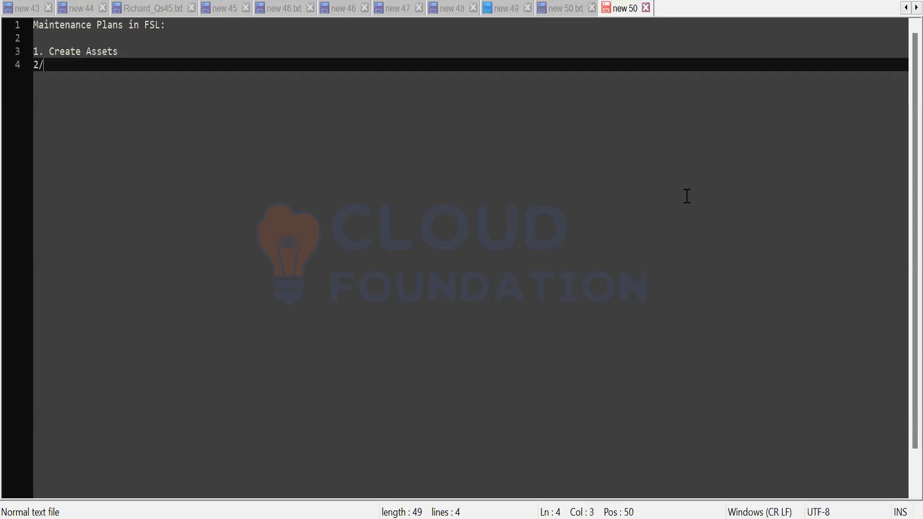
pyautogui.press('BackSpace')
pyautogui.write('. Creat')
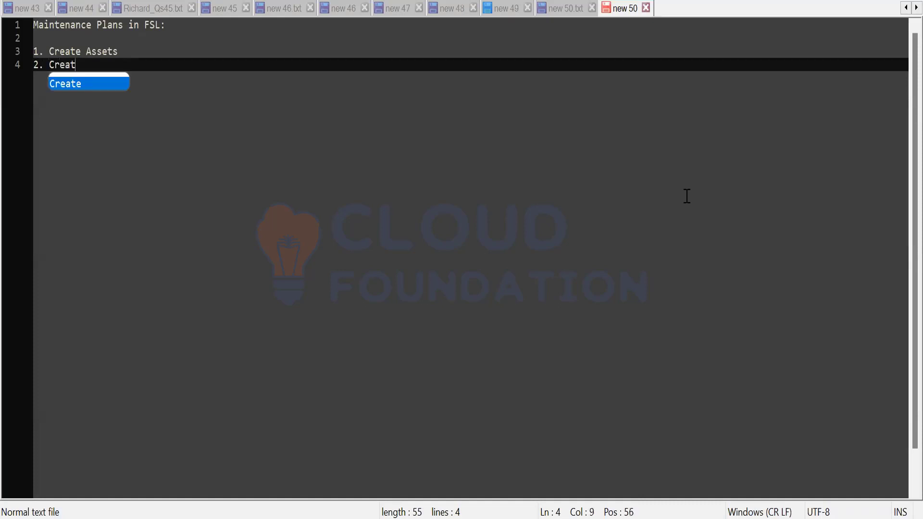
pyautogui.write('e Maint')
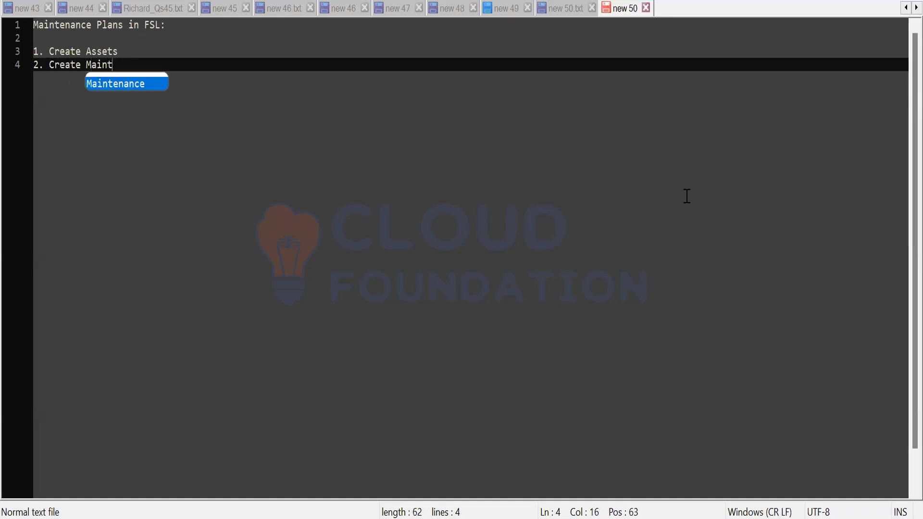
pyautogui.write('enance Plans')
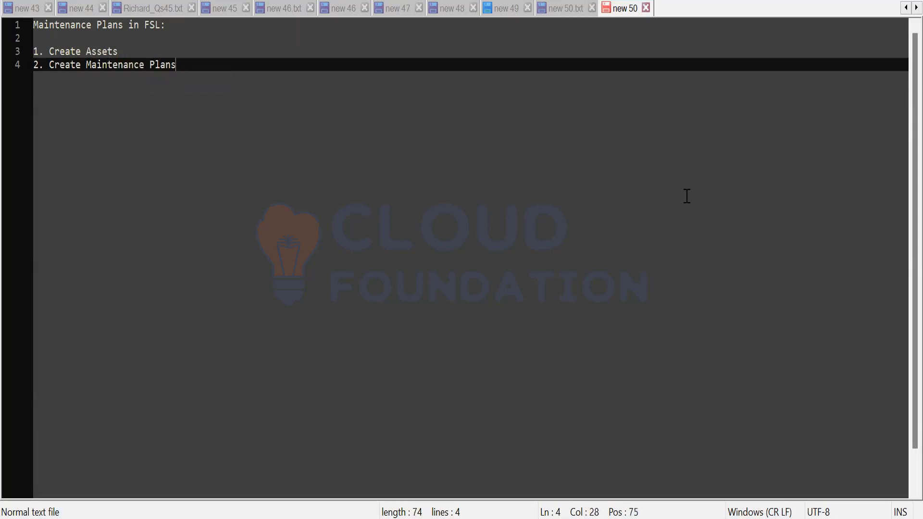
# Add a third numbered line reading "3. Generate Work Orders" to the note.
pyautogui.press('Return')
pyautogui.write('3. ')
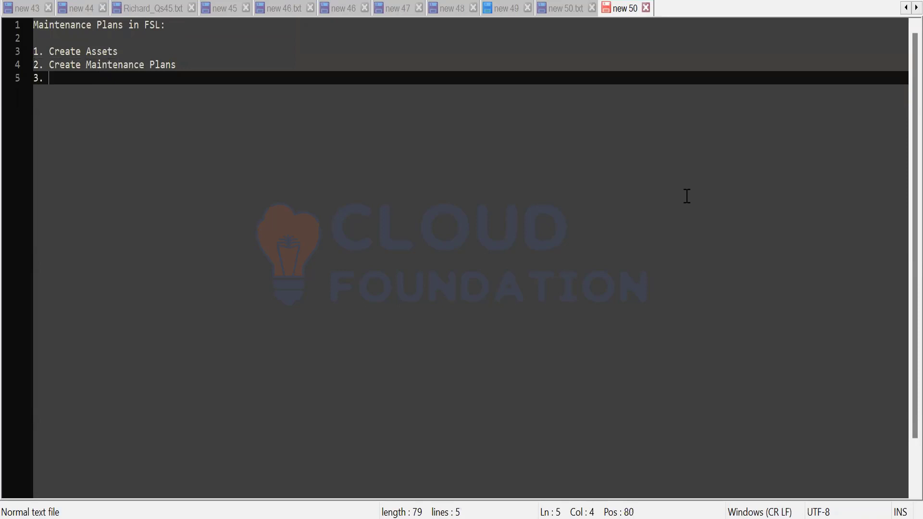
pyautogui.write('Genrate')
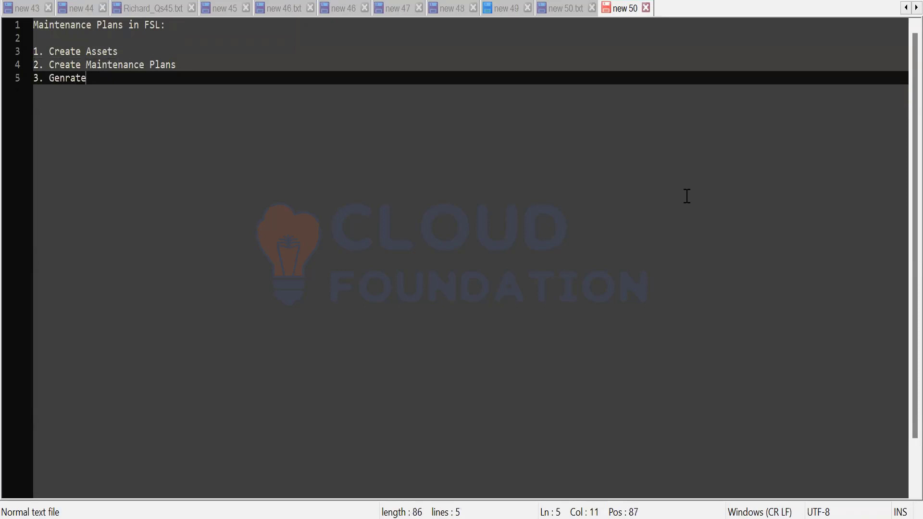
pyautogui.press('BackSpace')
pyautogui.press('BackSpace')
pyautogui.press('BackSpace')
pyautogui.press('BackSpace')
pyautogui.press('BackSpace')
pyautogui.write('nerate Work Or')
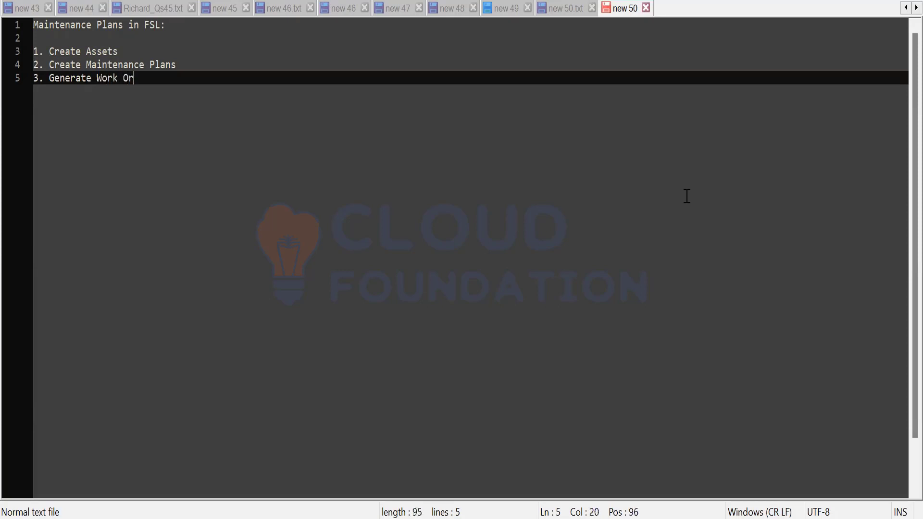
pyautogui.write('ders')
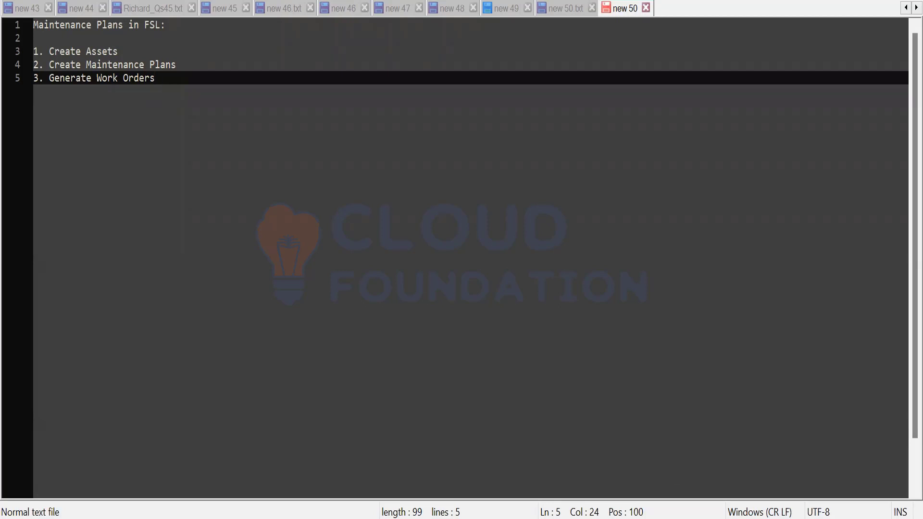
# Switch to Salesforce, view the related assets of the DreamHouse Realty account, and return to the accounts list.
pyautogui.hotkey('alt', 'Tab')
pyautogui.click(218, 54)
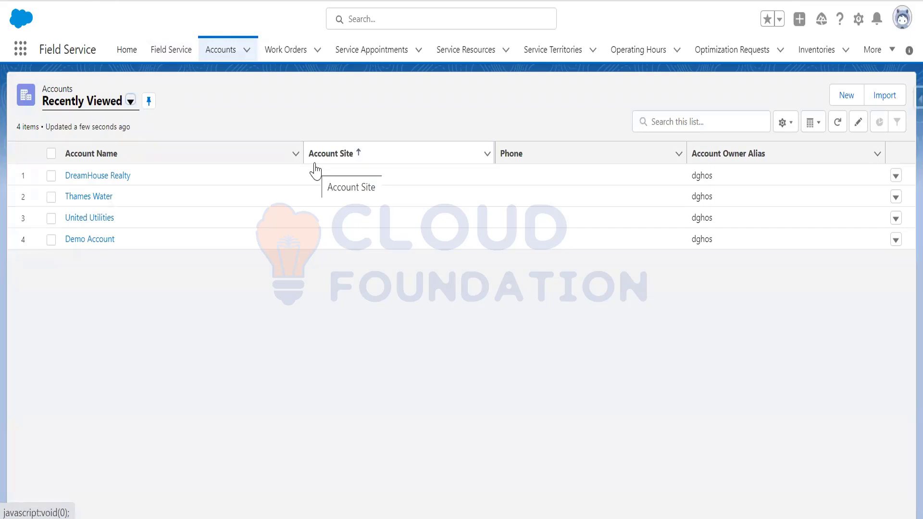
pyautogui.click(114, 177)
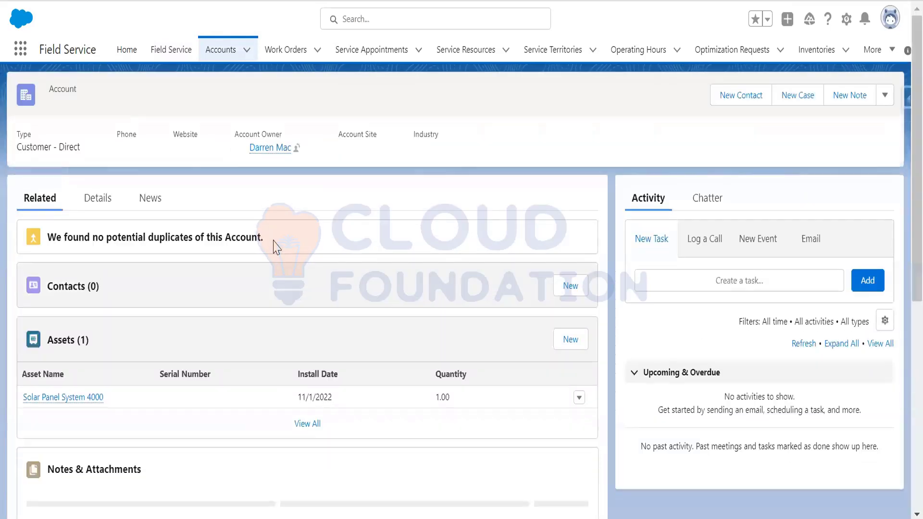
pyautogui.click(14, 1)
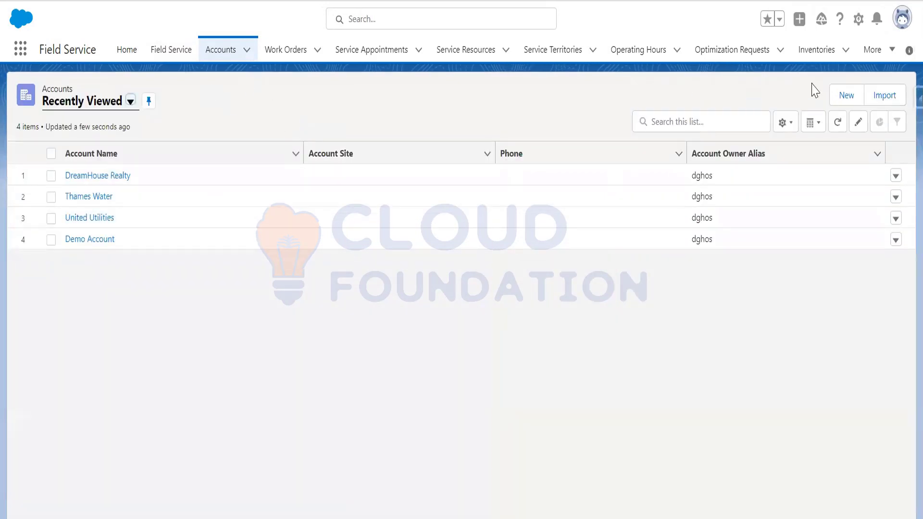
# Go to the Object Manager in Setup, search for "account" and open the Account object.
pyautogui.click(859, 19)
pyautogui.click(806, 64)
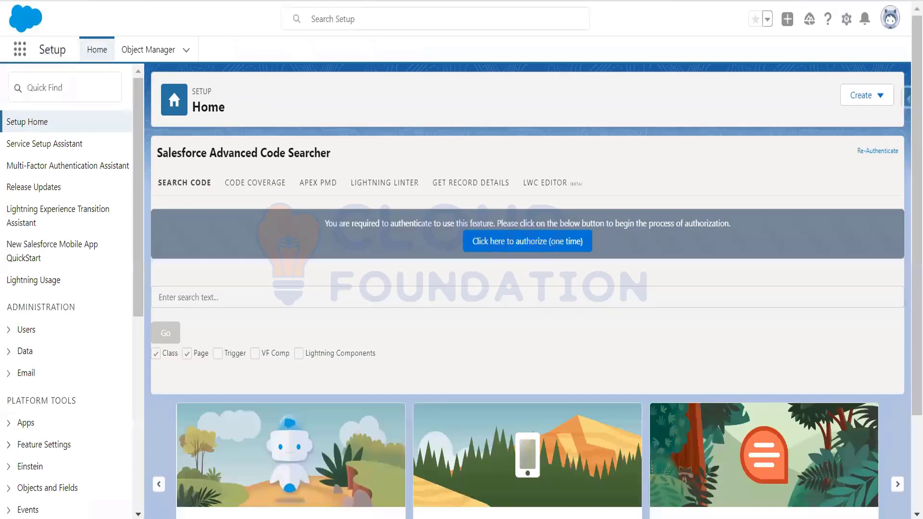
pyautogui.click(154, 51)
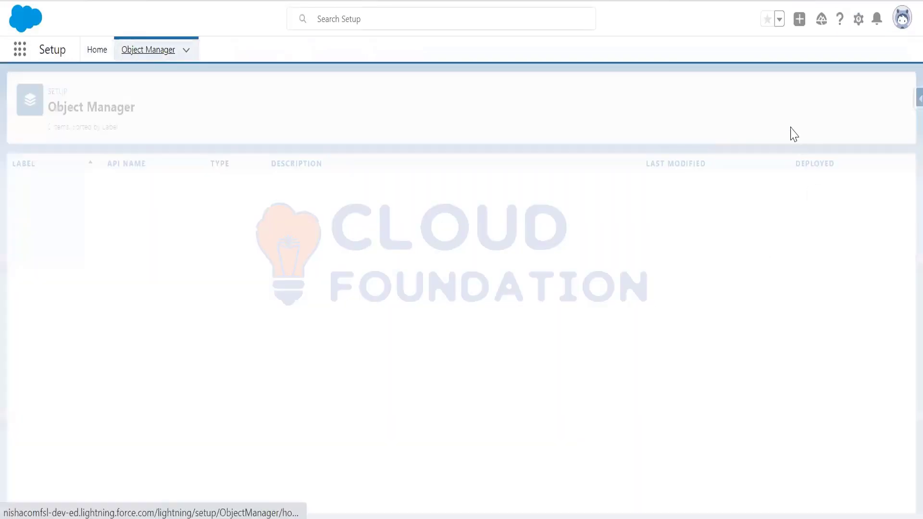
pyautogui.click(724, 102)
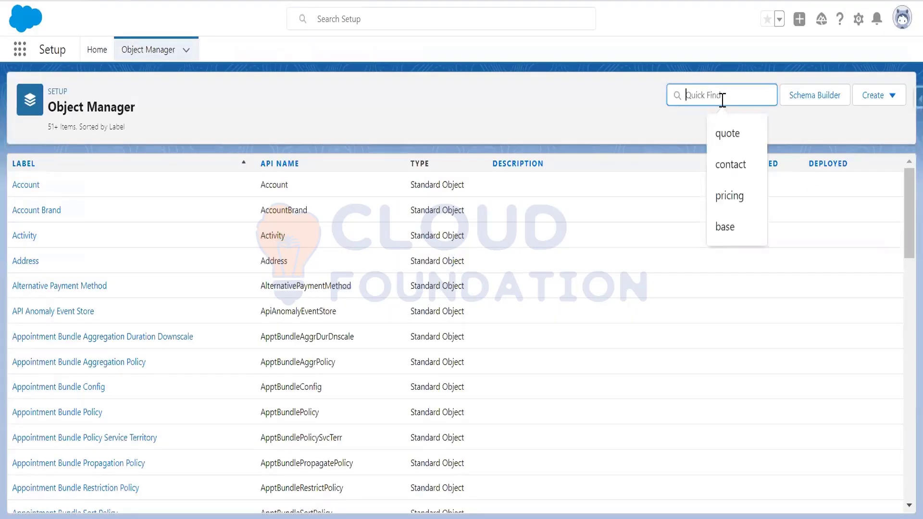
pyautogui.write('acc')
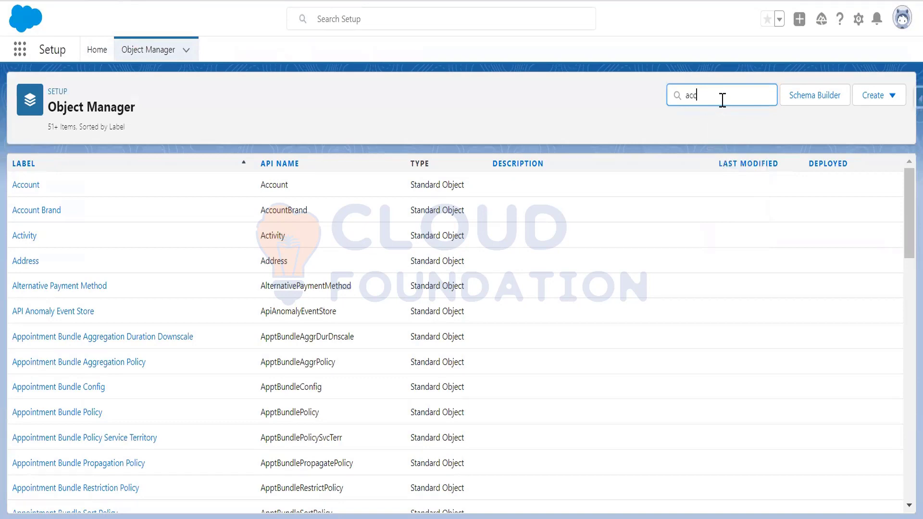
pyautogui.write('ount')
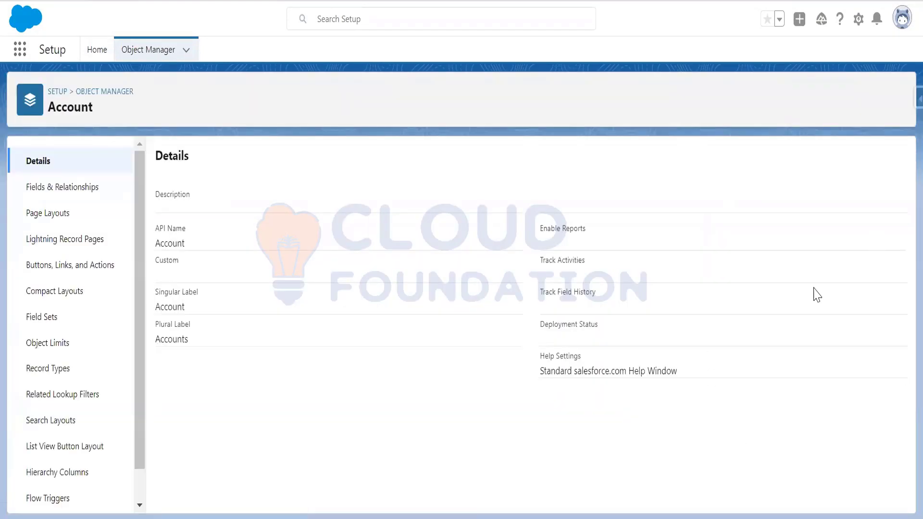
# Open the Account Layout page layout and examine which related lists it includes.
pyautogui.click(57, 214)
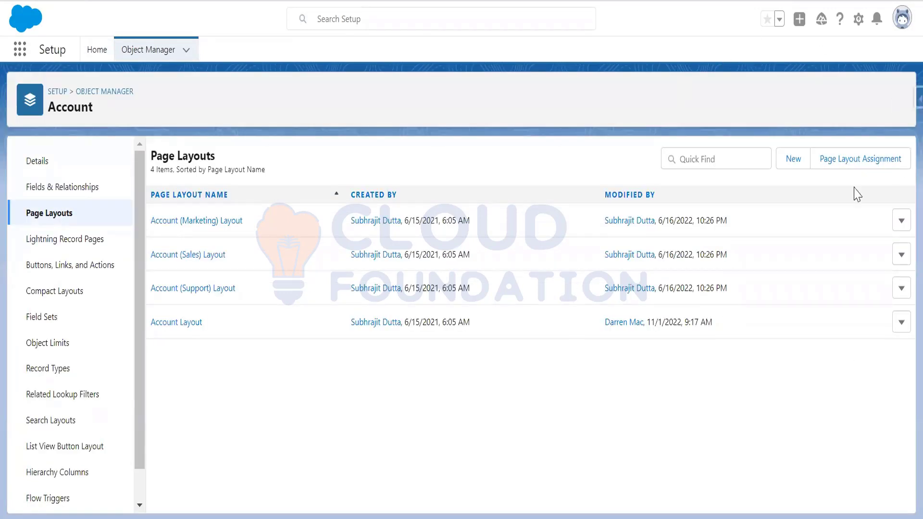
pyautogui.click(191, 325)
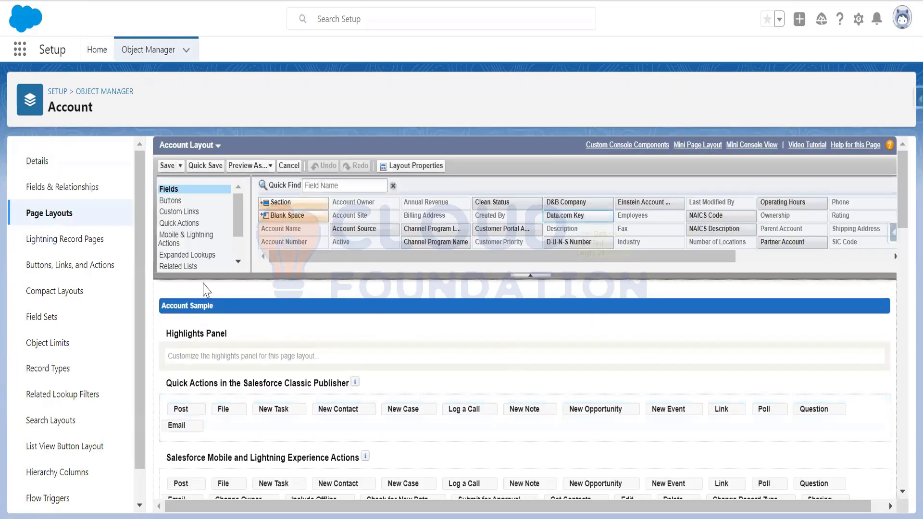
pyautogui.click(180, 266)
pyautogui.scroll(-10, 347, 385)
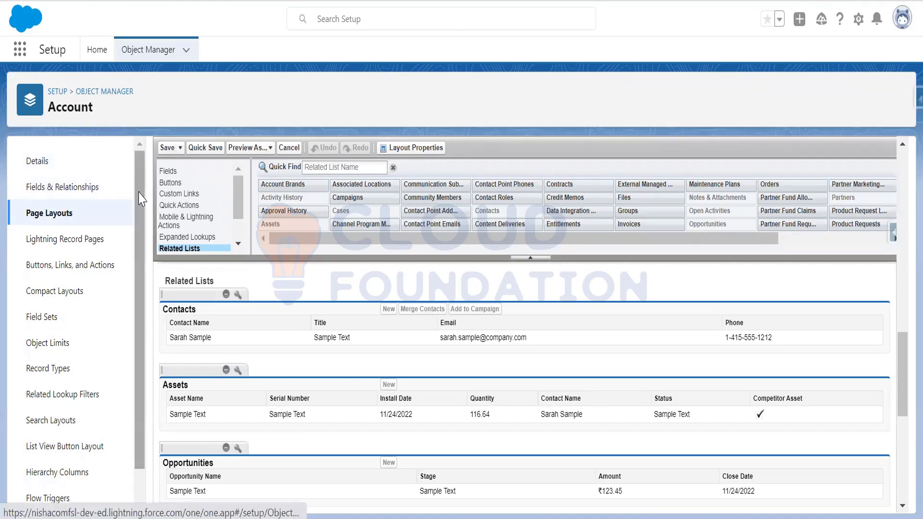
# Find the Asset object in the Object Manager and open its Asset Layout page layout for editing.
pyautogui.click(124, 95)
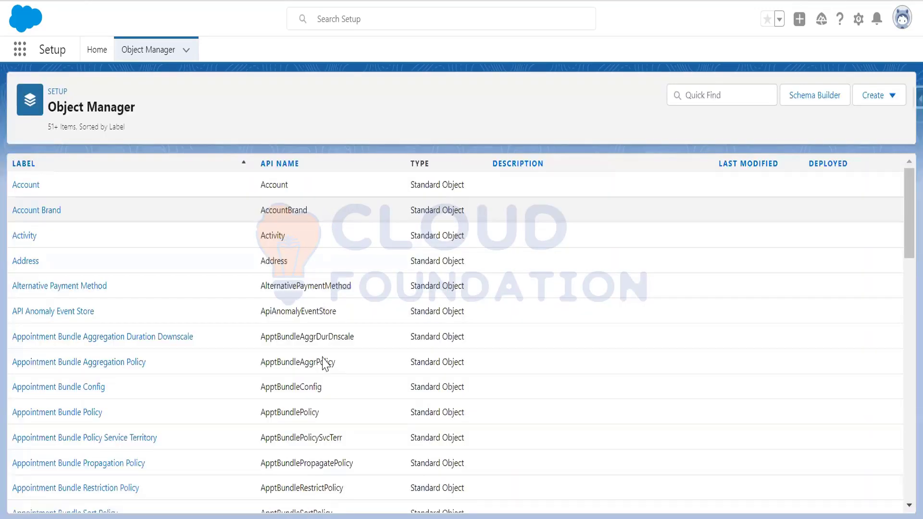
pyautogui.click(713, 94)
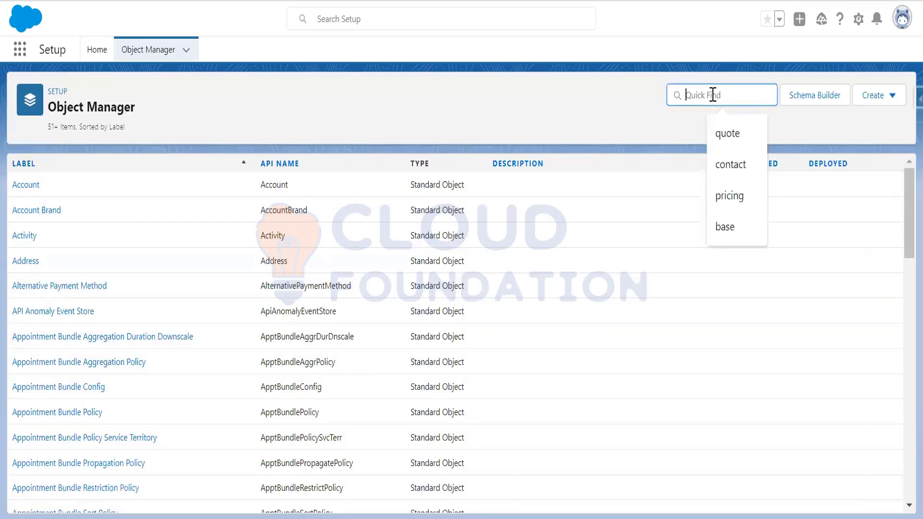
pyautogui.write('asset')
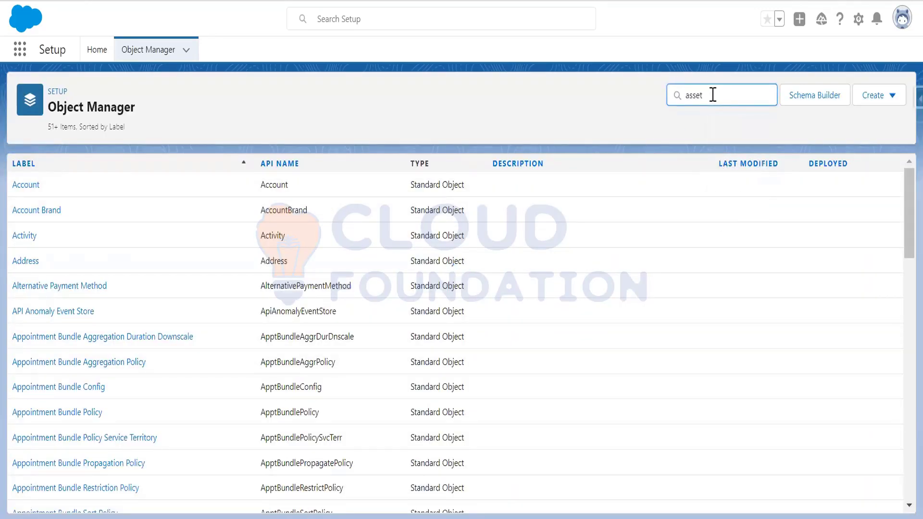
pyautogui.click(17, 185)
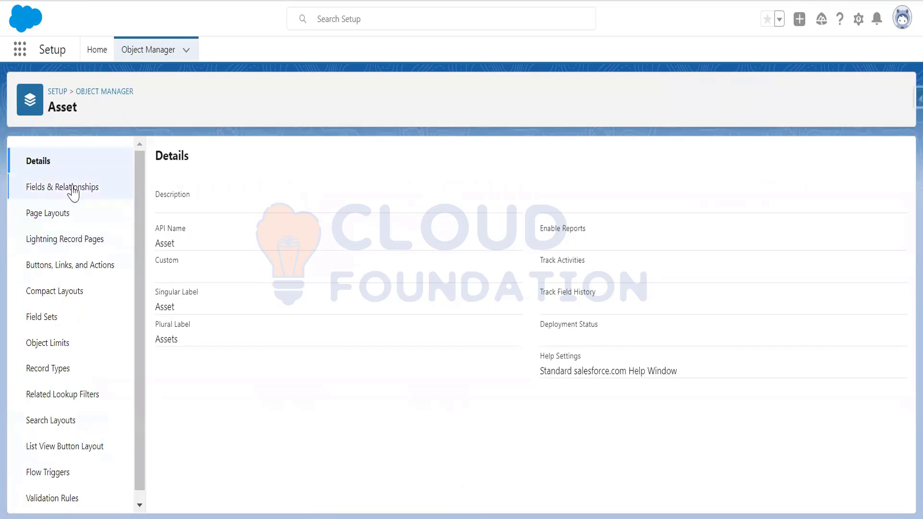
pyautogui.click(61, 220)
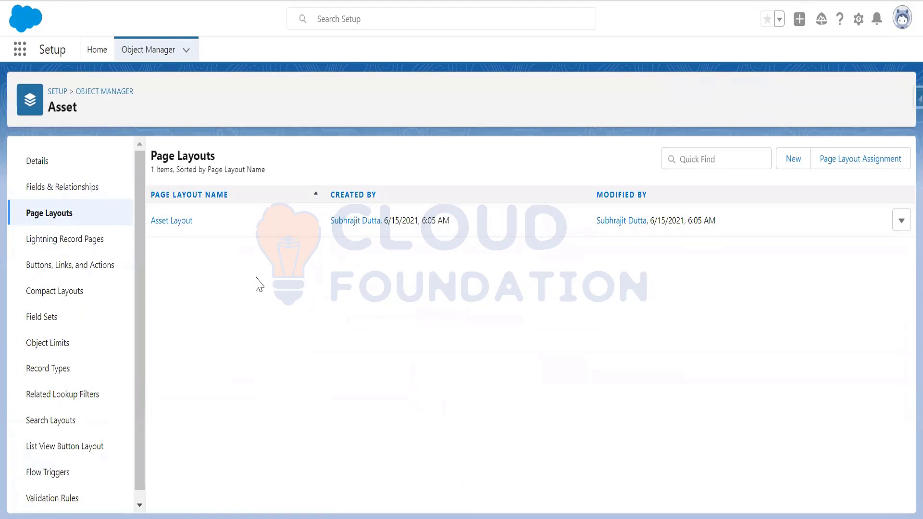
pyautogui.click(172, 222)
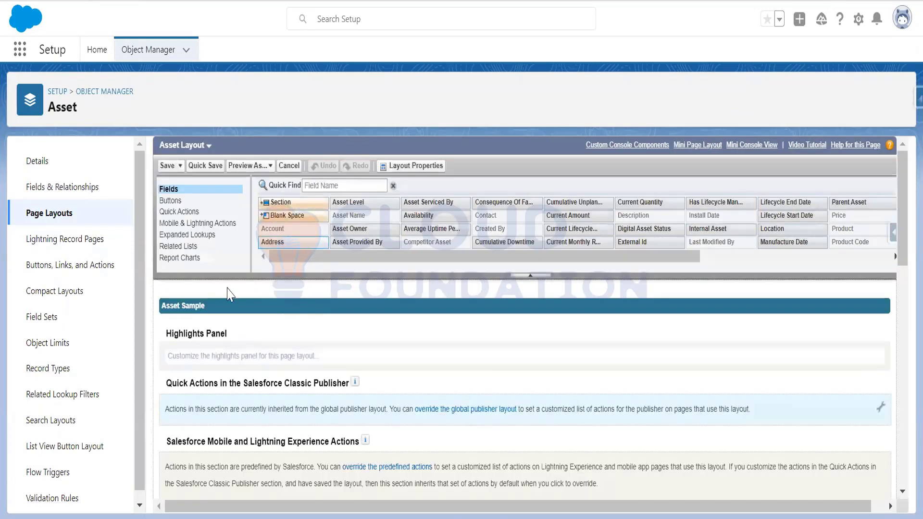
# Add the Maintenance Plans, Work Orders and Primary Assets related lists, in that order, below Cases on the Asset Layout.
pyautogui.click(193, 249)
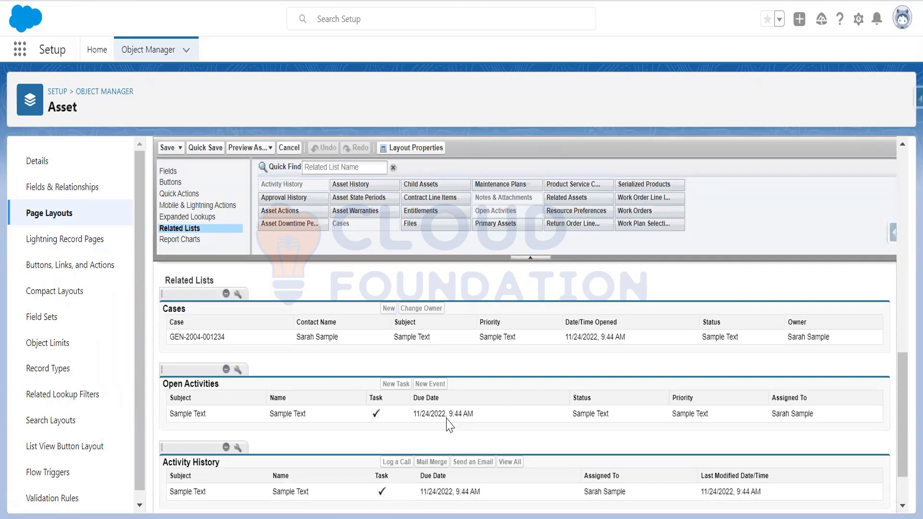
pyautogui.scroll(-1, 449, 426)
pyautogui.scroll(4, 449, 426)
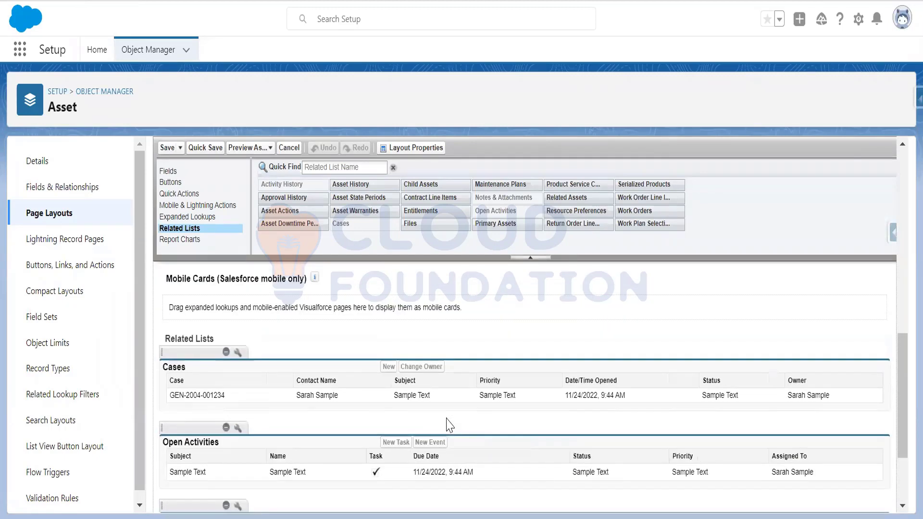
pyautogui.scroll(-3, 449, 425)
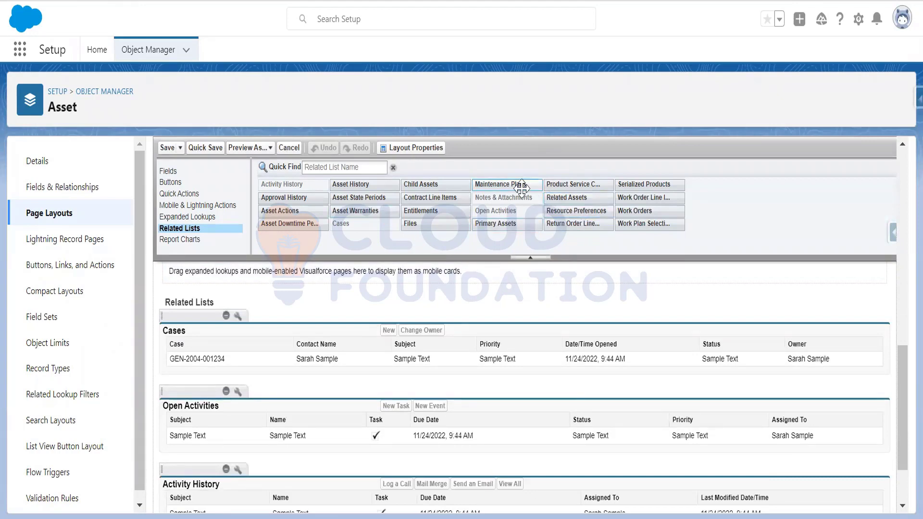
pyautogui.moveTo(500, 184); pyautogui.dragTo(176, 387)
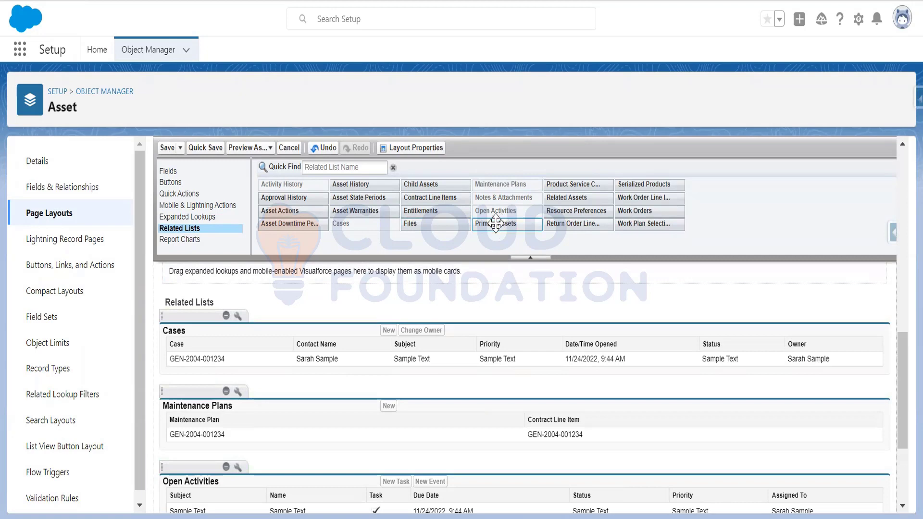
pyautogui.moveTo(500, 223); pyautogui.dragTo(182, 481)
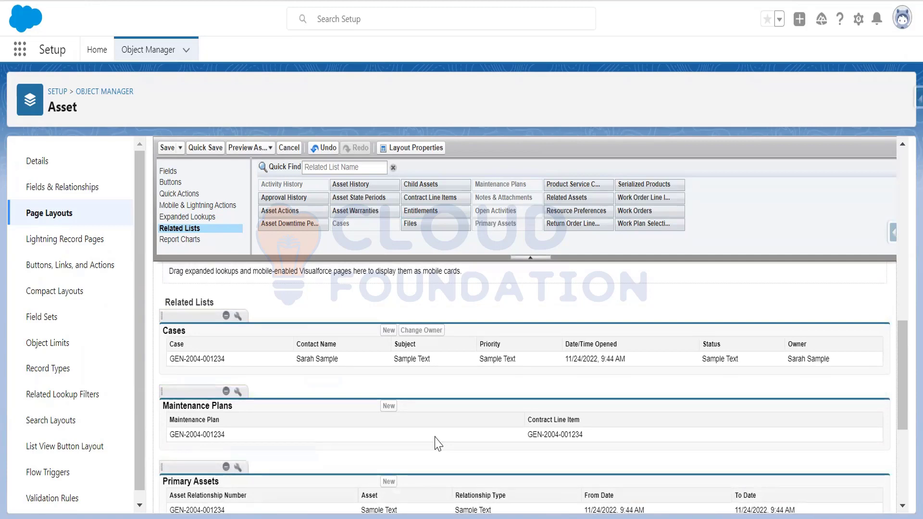
pyautogui.moveTo(645, 211); pyautogui.dragTo(247, 460)
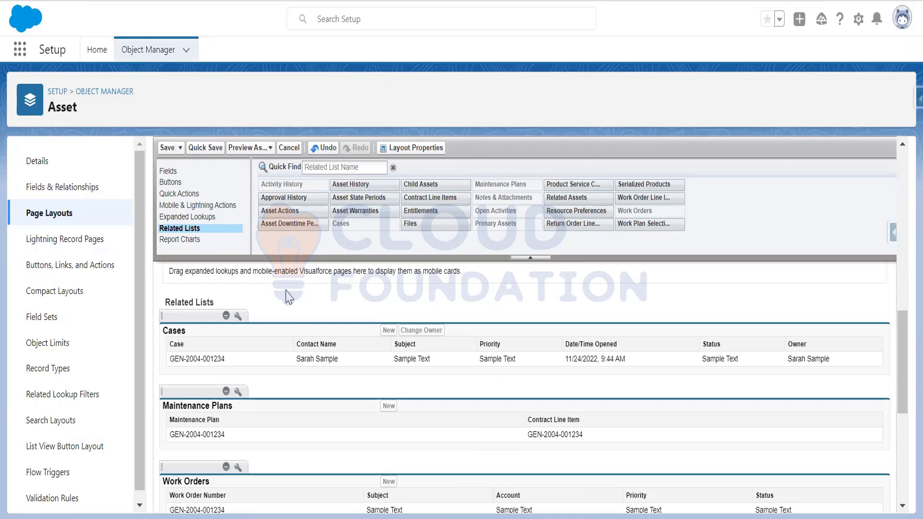
# Save the Asset Layout and let the changes overwrite users' personal related list customizations.
pyautogui.click(167, 147)
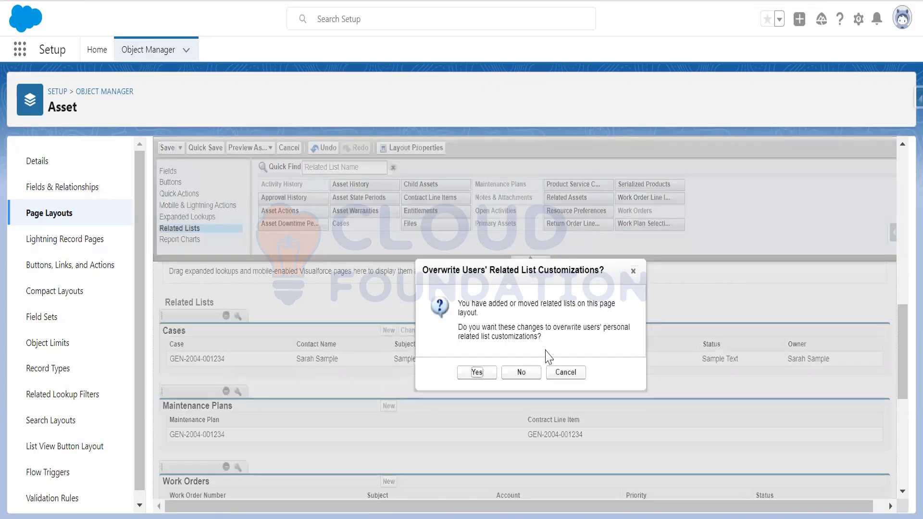
pyautogui.click(476, 373)
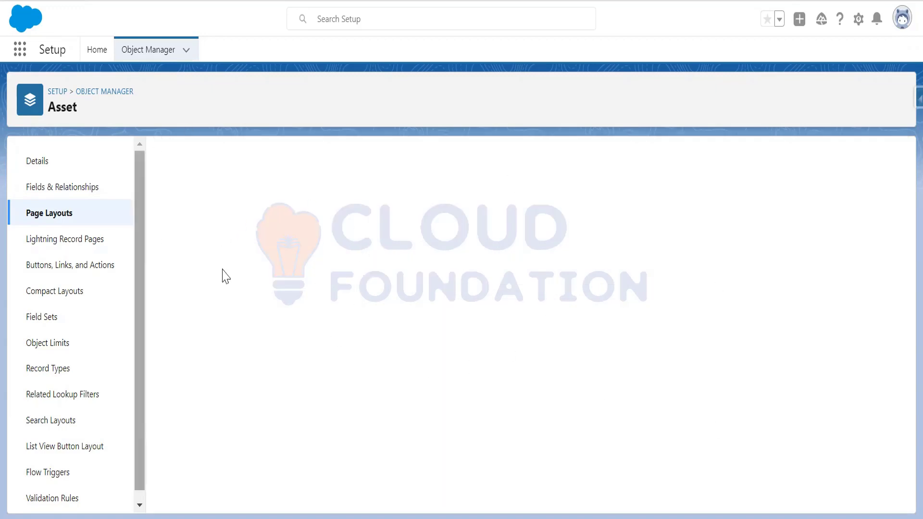
# Find the Work Order object in the Object Manager by searching "work order" and open its Work Order Layout for editing.
pyautogui.click(115, 96)
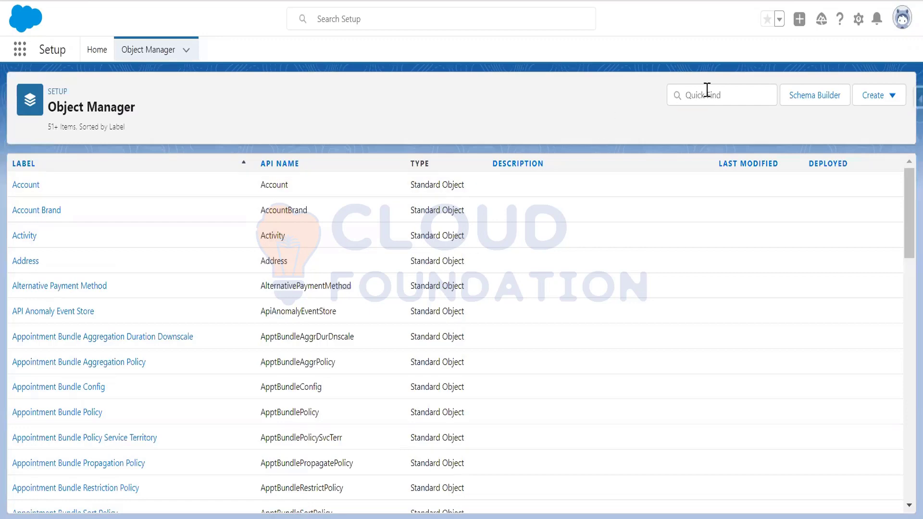
pyautogui.click(707, 92)
pyautogui.write('wo')
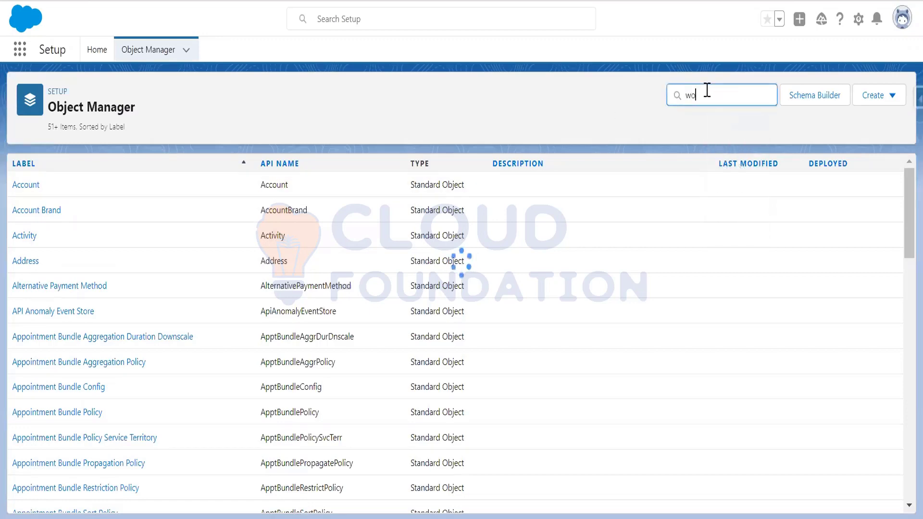
pyautogui.write('rk o')
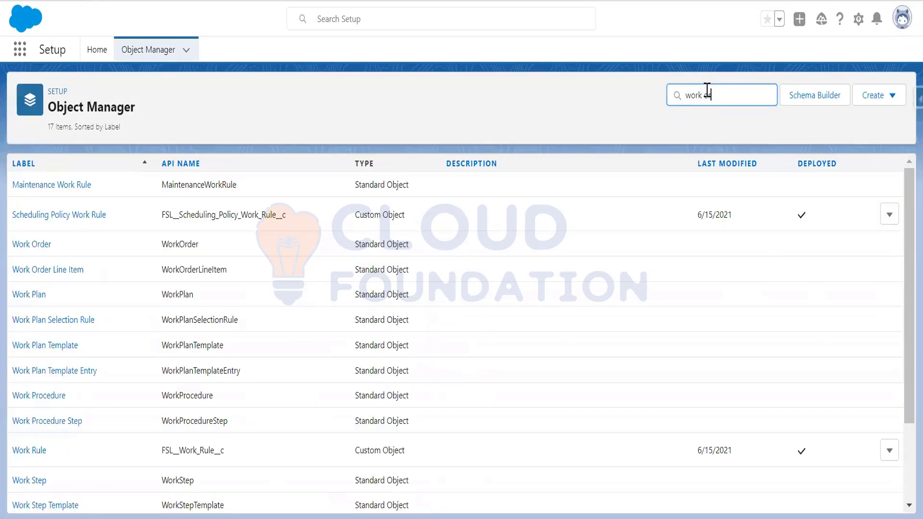
pyautogui.write('rder')
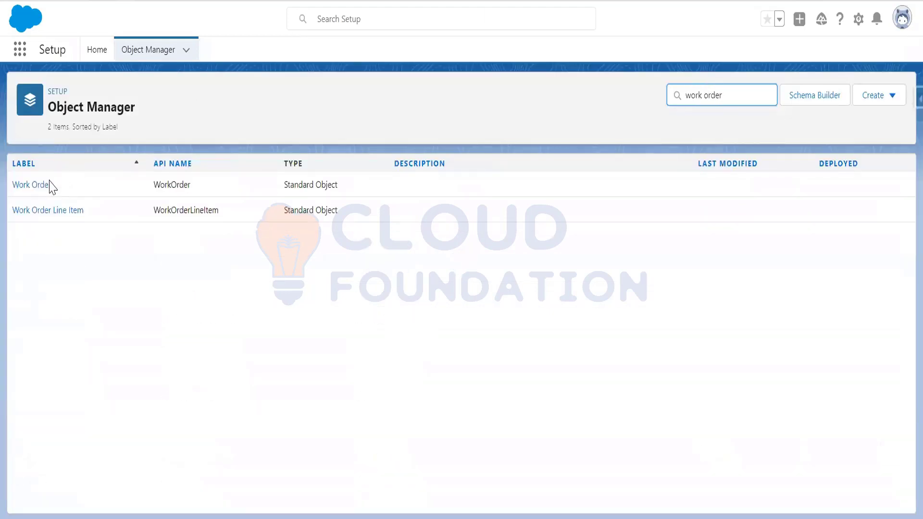
pyautogui.click(38, 185)
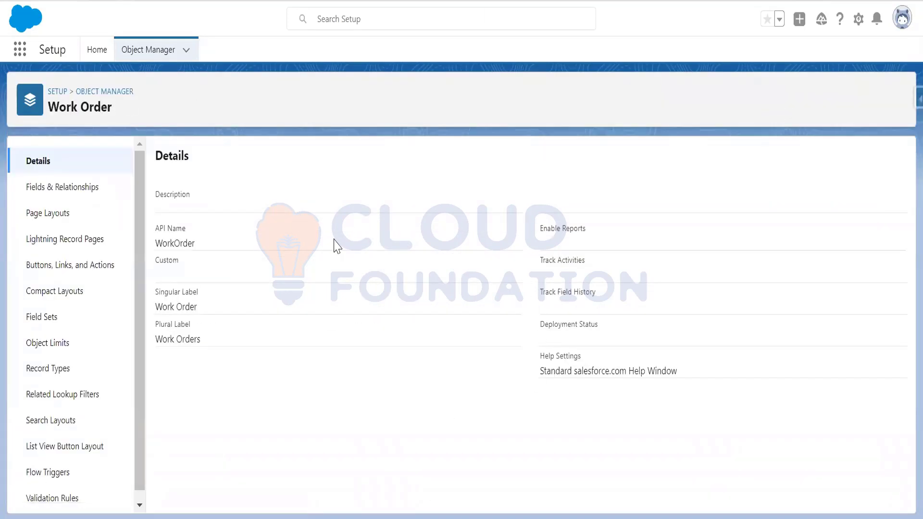
pyautogui.click(60, 216)
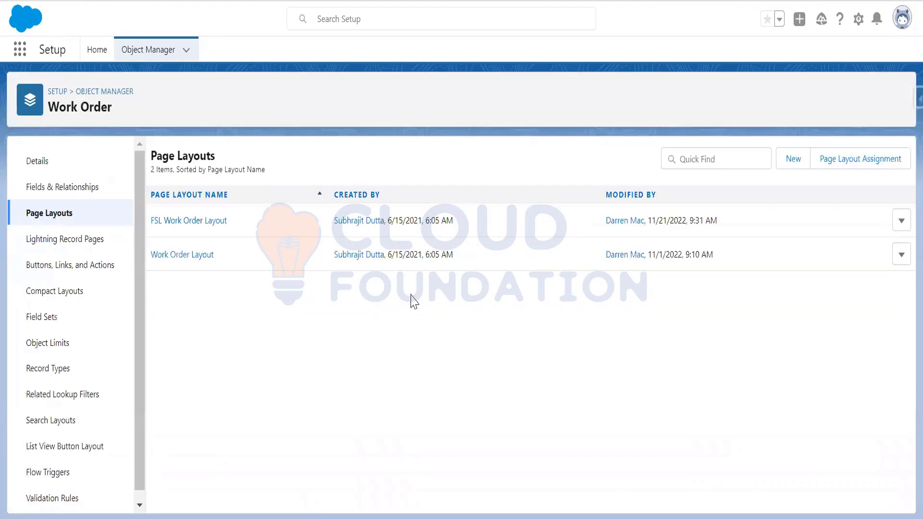
pyautogui.click(205, 256)
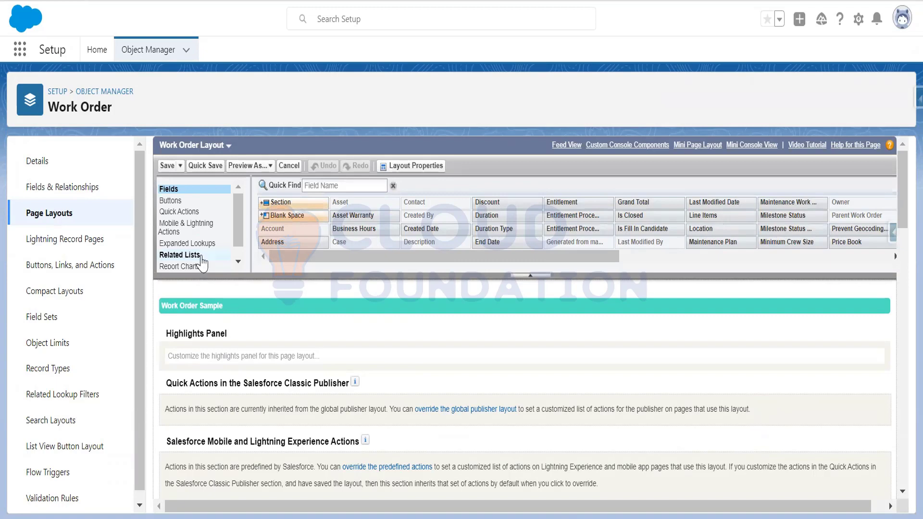
# Check the Work Order Layout for the Generated from maintenance plan field by searching for "gener", and save the layout.
pyautogui.scroll(-10, 414, 380)
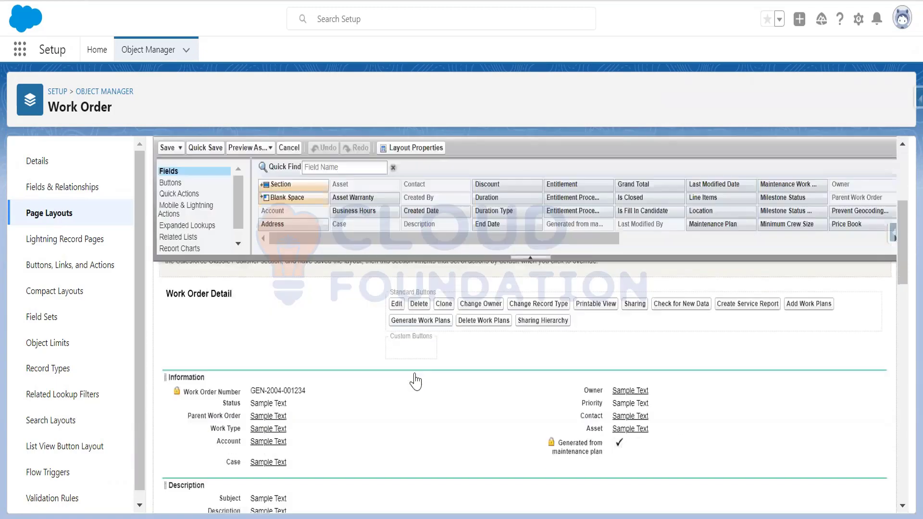
pyautogui.click(315, 168)
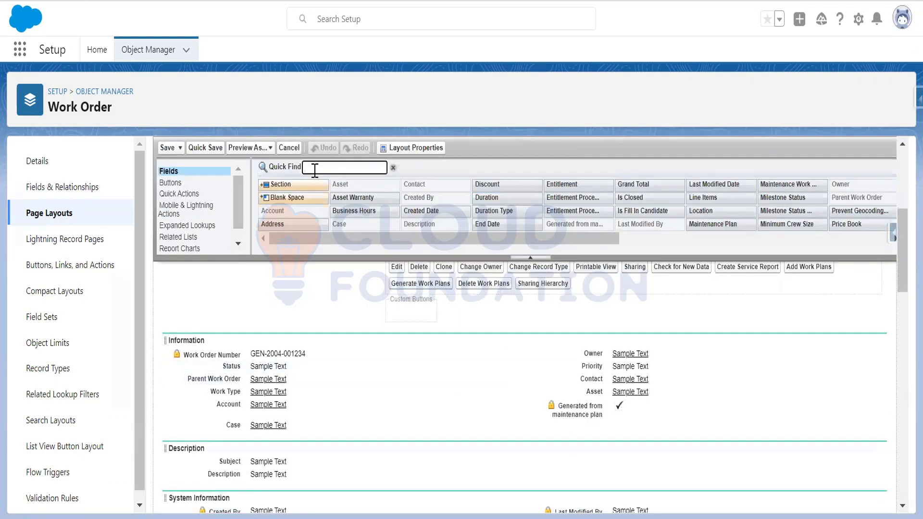
pyautogui.write('gener')
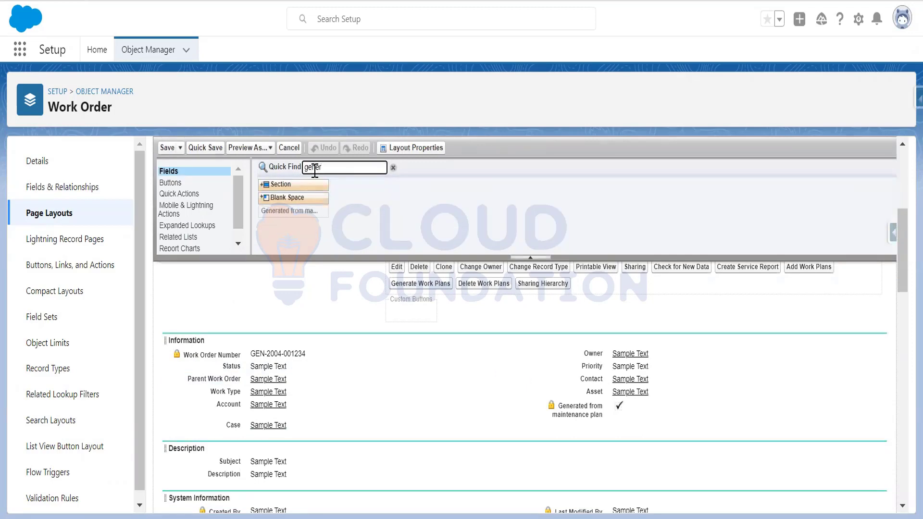
pyautogui.rightClick(315, 171)
pyautogui.click(299, 215)
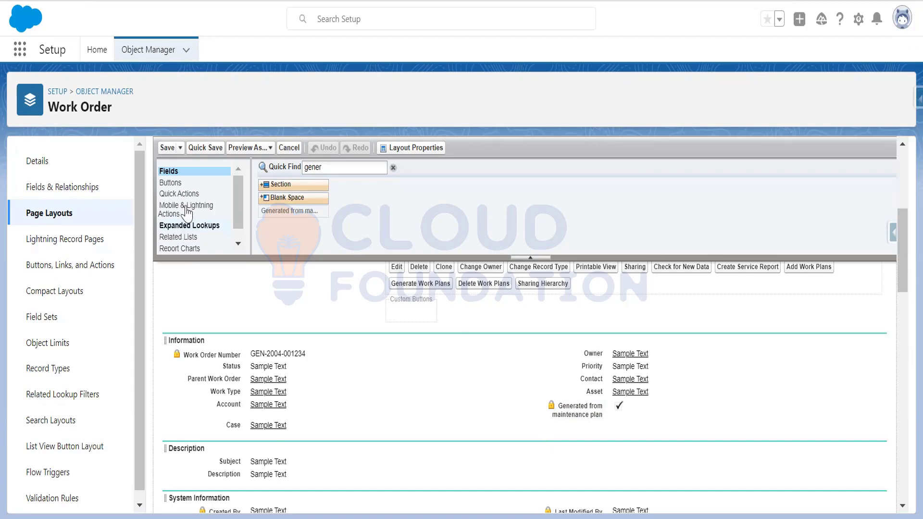
pyautogui.click(166, 148)
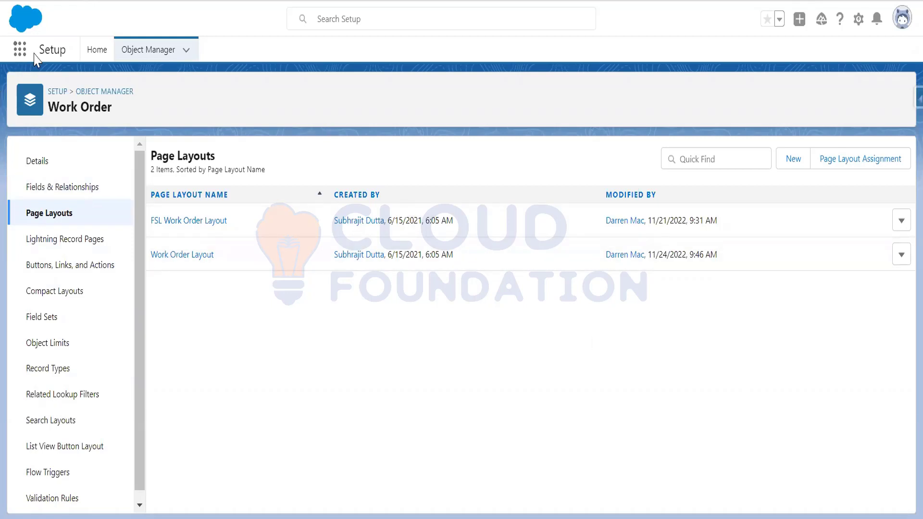
# Find Accounts through the app search with "acc" and open the DreamHouse Realty account to view its assets.
pyautogui.click(19, 52)
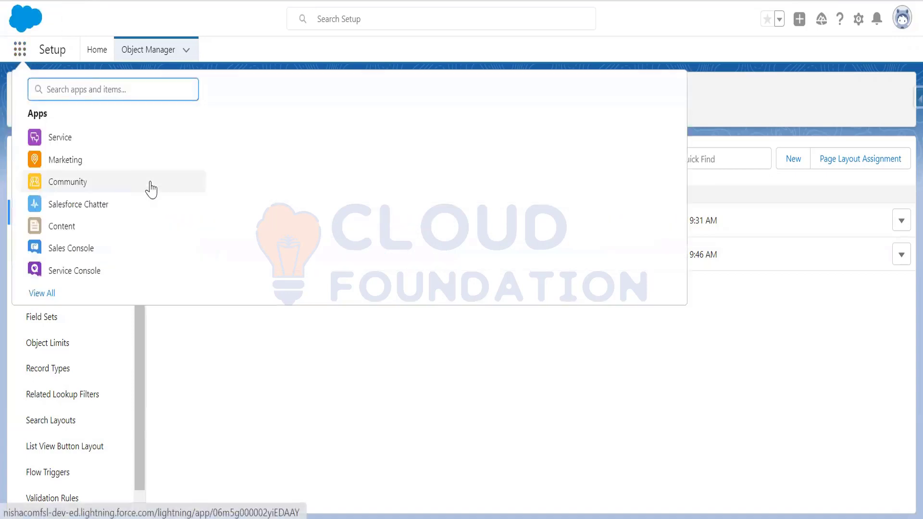
pyautogui.write('acc')
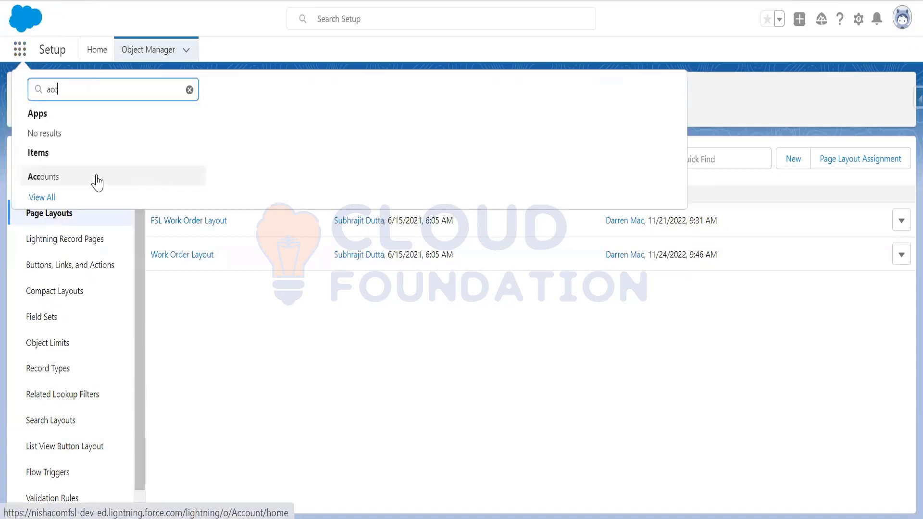
pyautogui.press('Return')
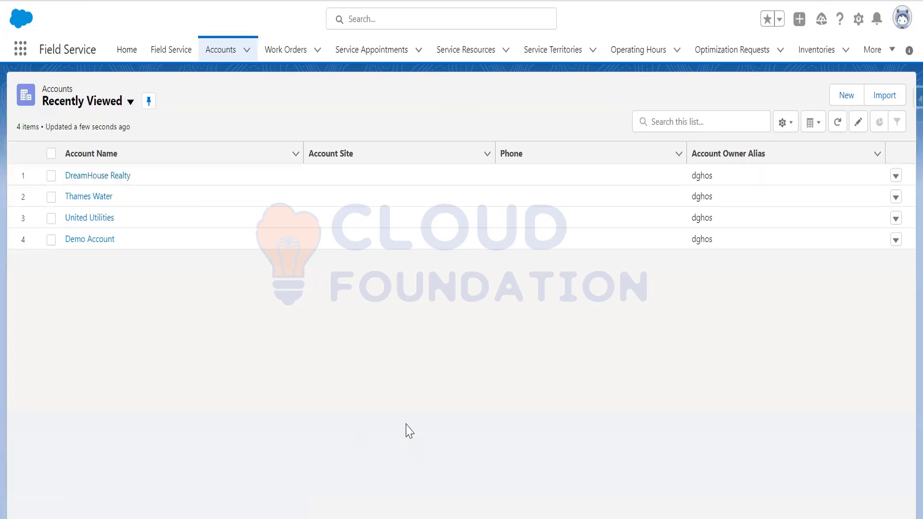
pyautogui.click(95, 176)
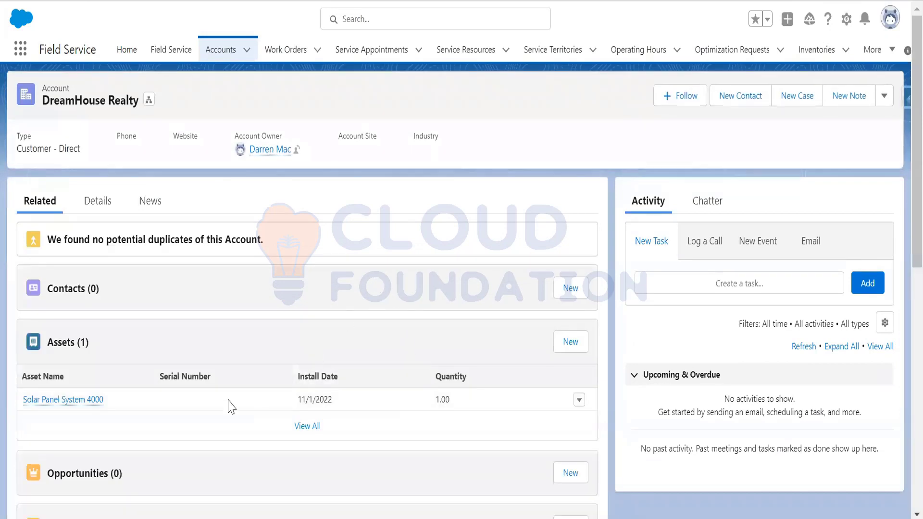
pyautogui.moveTo(49, 405)
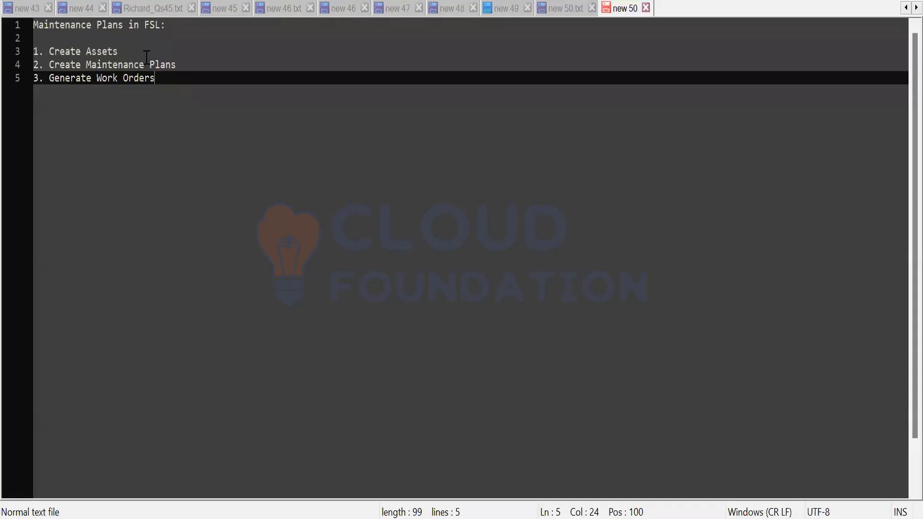
# Switch to the text notes, add a dashed underline below "1. Create Assets" and insert 17 blank lines beneath it.
pyautogui.click(145, 53)
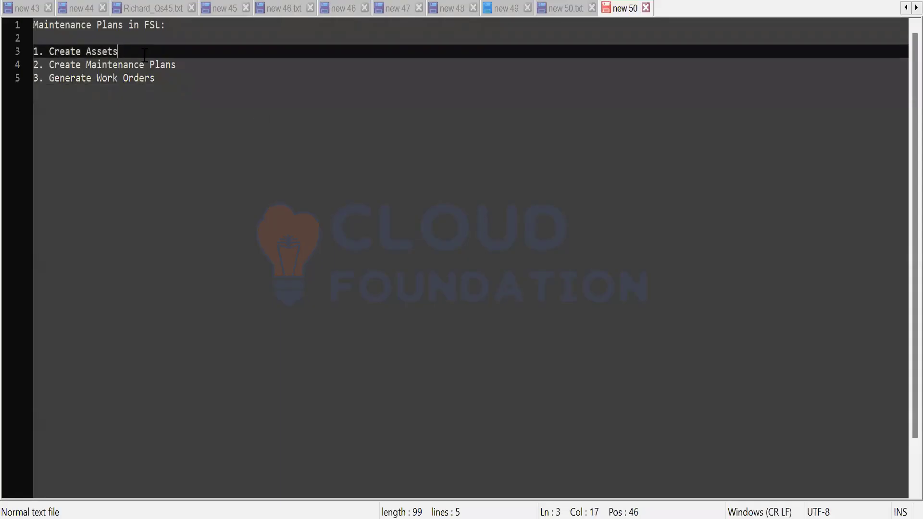
pyautogui.press('Return')
pyautogui.write('------------------')
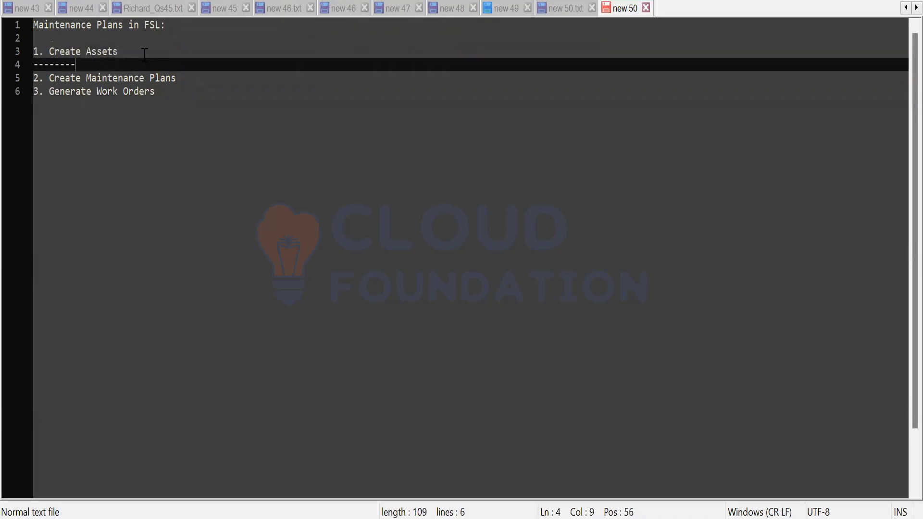
pyautogui.press('Return')
pyautogui.press('Return')
pyautogui.press('Return')
pyautogui.press('Return')
pyautogui.press('Return')
pyautogui.press('Return')
pyautogui.press('Return')
pyautogui.press('Return')
pyautogui.press('Return')
pyautogui.press('Return')
pyautogui.press('Return')
pyautogui.press('Return')
pyautogui.press('Return')
pyautogui.press('Return')
pyautogui.press('Return')
pyautogui.press('Return')
pyautogui.press('Return')
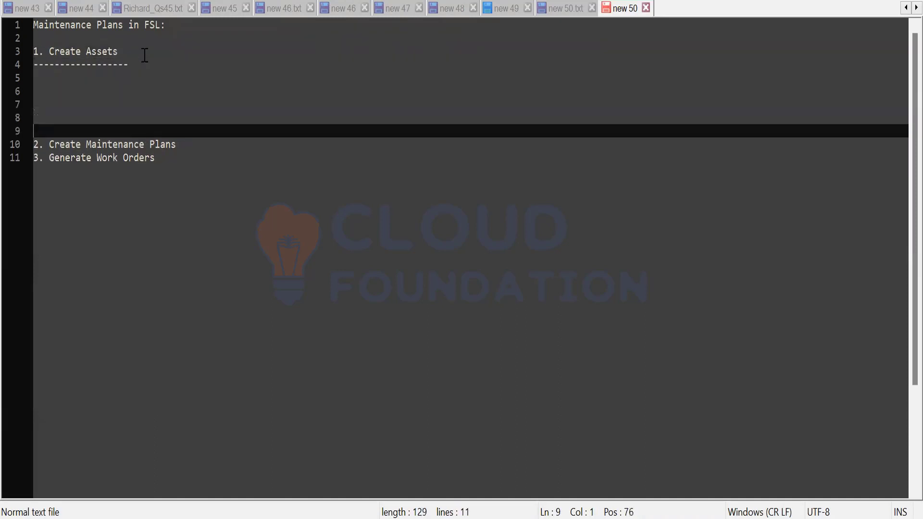
pyautogui.press('Up')
pyautogui.press('Up')
pyautogui.press('Up')
pyautogui.press('Up')
pyautogui.press('Up')
pyautogui.press('Up')
pyautogui.press('Up')
pyautogui.press('Up')
pyautogui.press('Up')
pyautogui.press('Up')
pyautogui.press('Up')
pyautogui.press('Up')
pyautogui.press('Up')
pyautogui.press('Up')
pyautogui.press('Up')
pyautogui.press('Up')
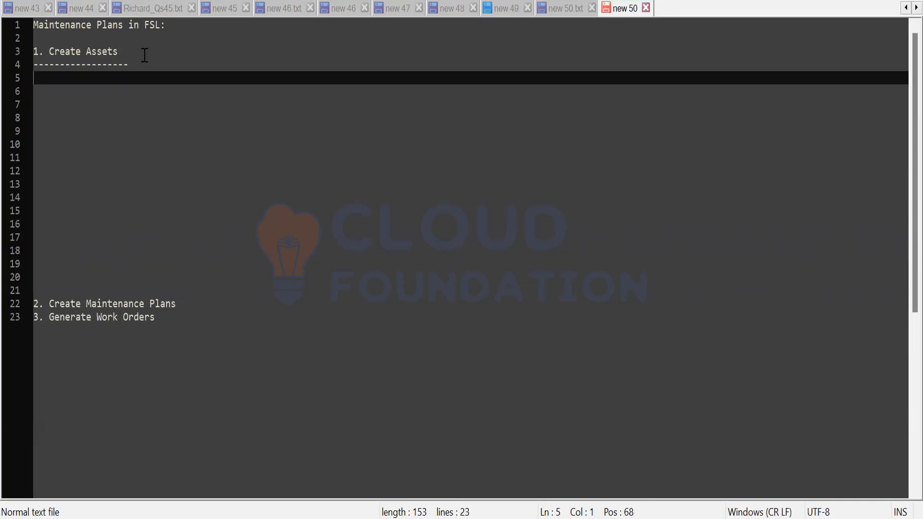
# Write the sub-steps "i. Create Account , Type : Customer -Direct" and "ii. Create a Product" under the Create Assets heading.
pyautogui.write('i. Creat')
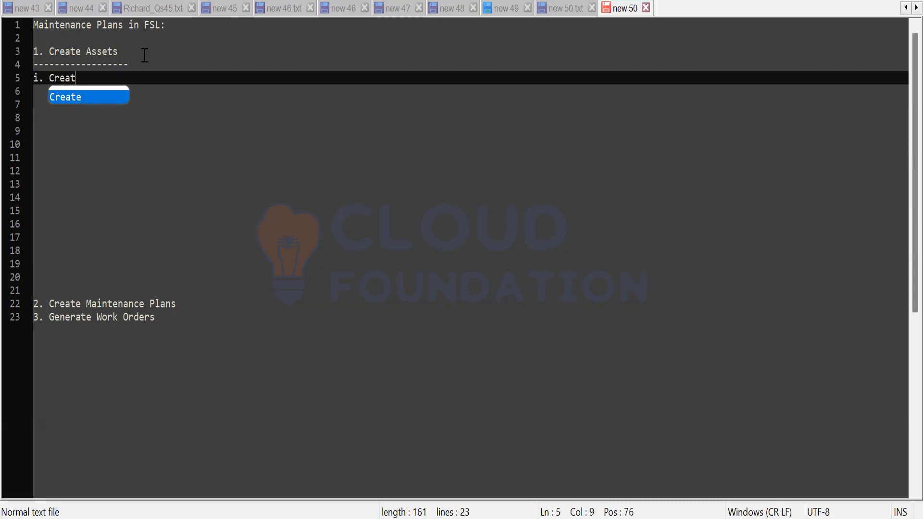
pyautogui.write('e Account ')
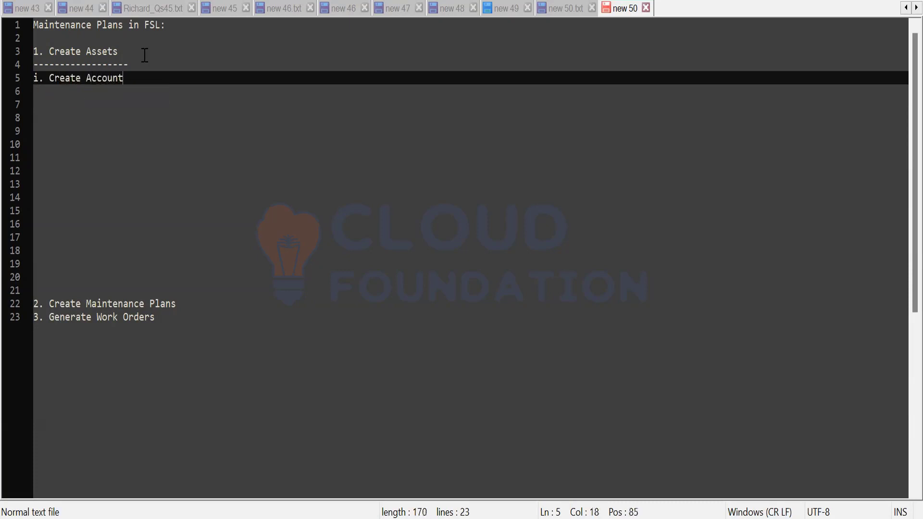
pyautogui.write(', Type : C')
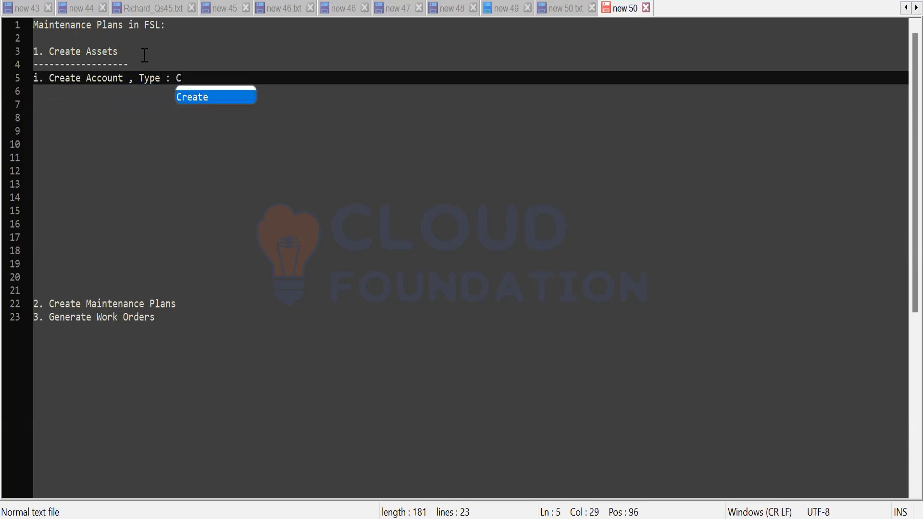
pyautogui.write('ustomer ')
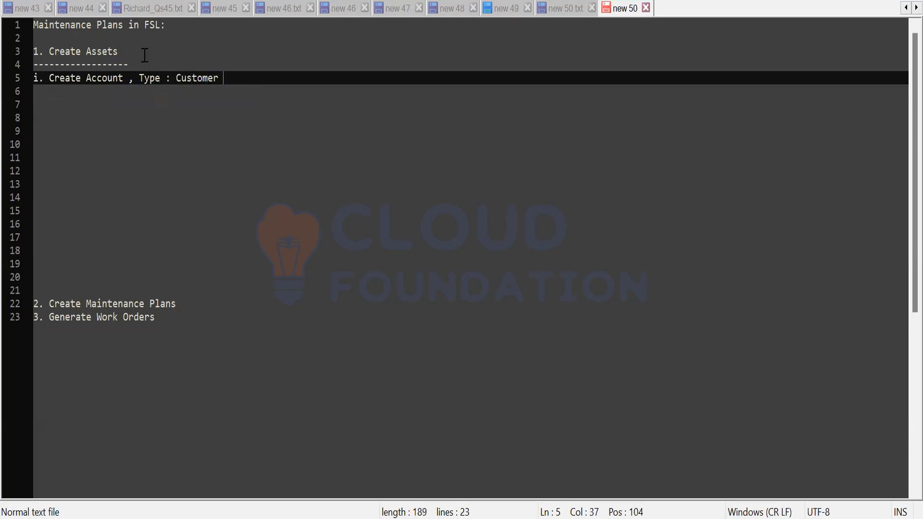
pyautogui.write('-Direct')
pyautogui.press('Return')
pyautogui.write('ii.')
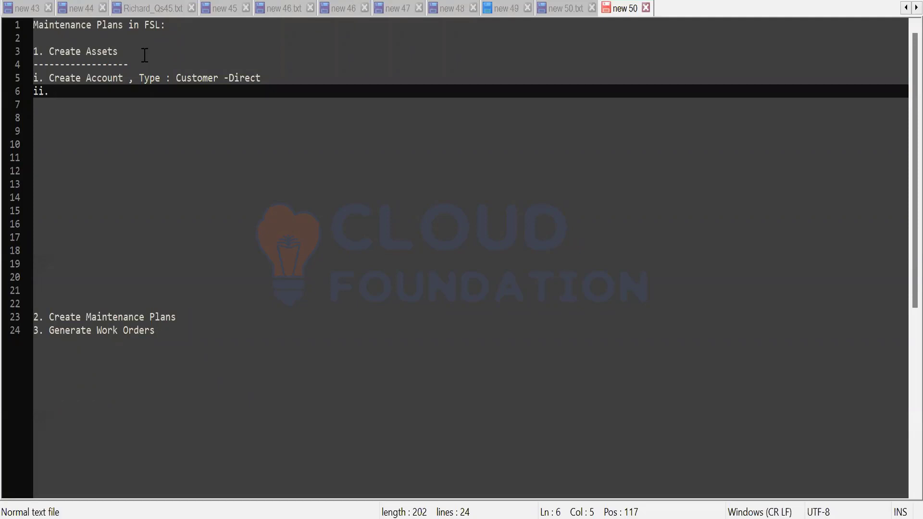
pyautogui.write('Create a ')
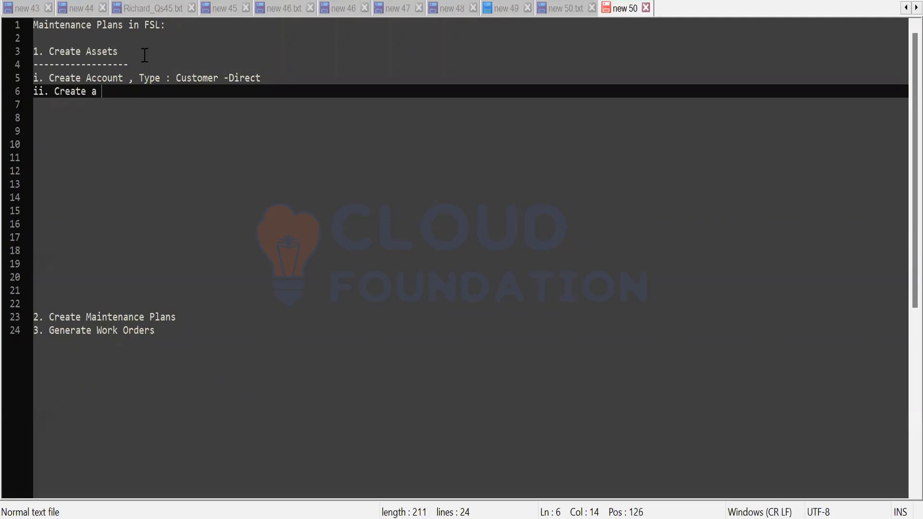
pyautogui.write('Product')
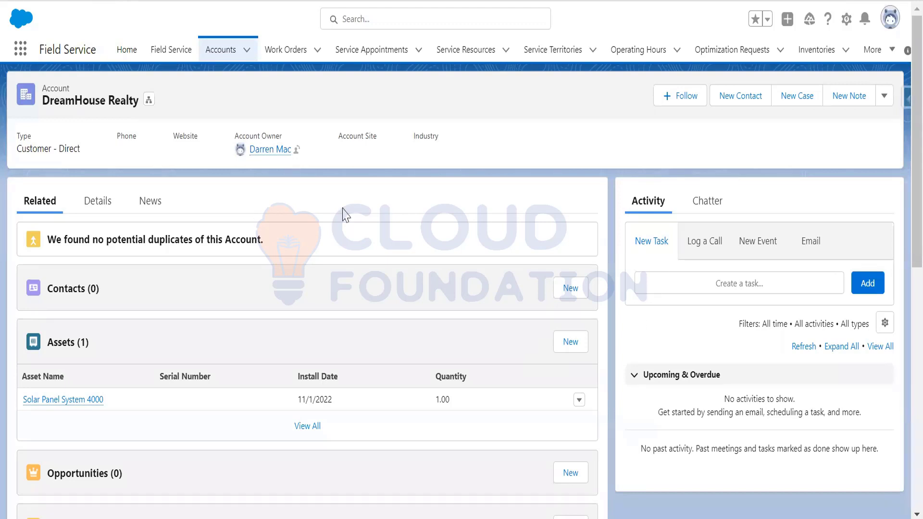
# Switch back to Salesforce, find Products by searching "products" among the apps and items, and open a new product form.
pyautogui.click(20, 48)
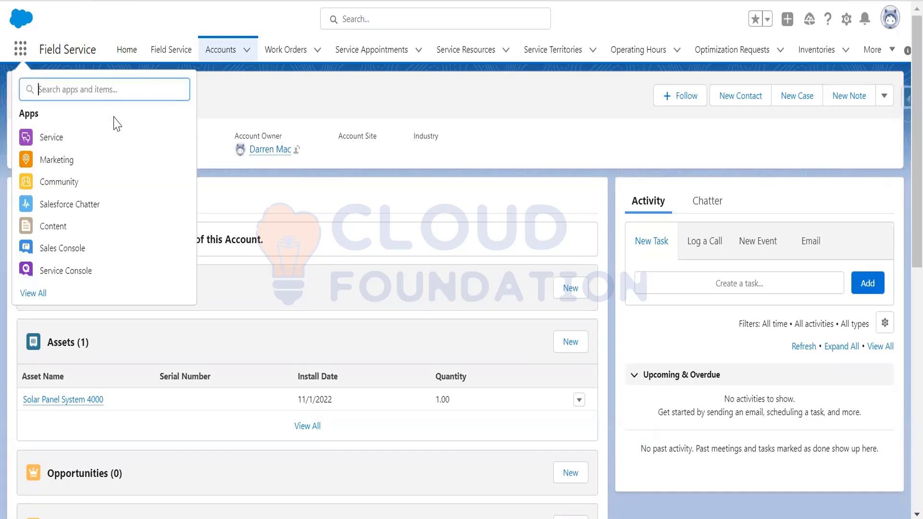
pyautogui.write('produ')
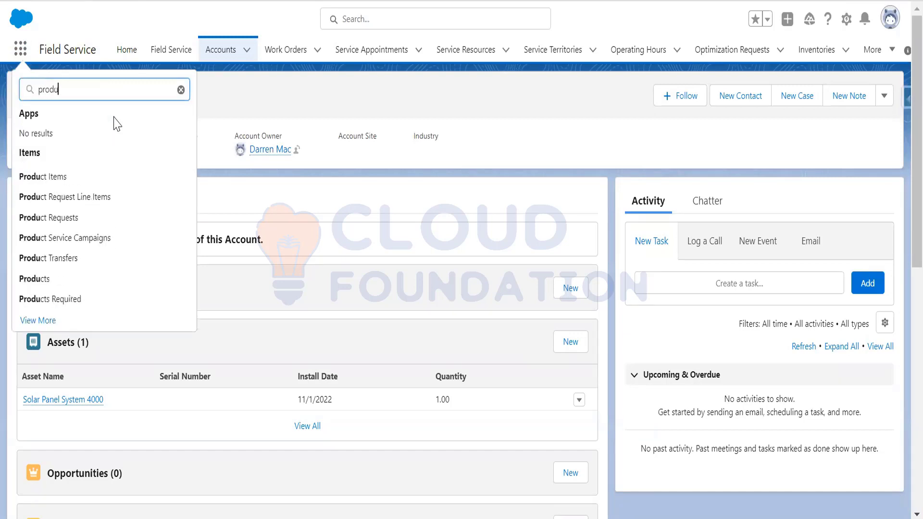
pyautogui.write('cts')
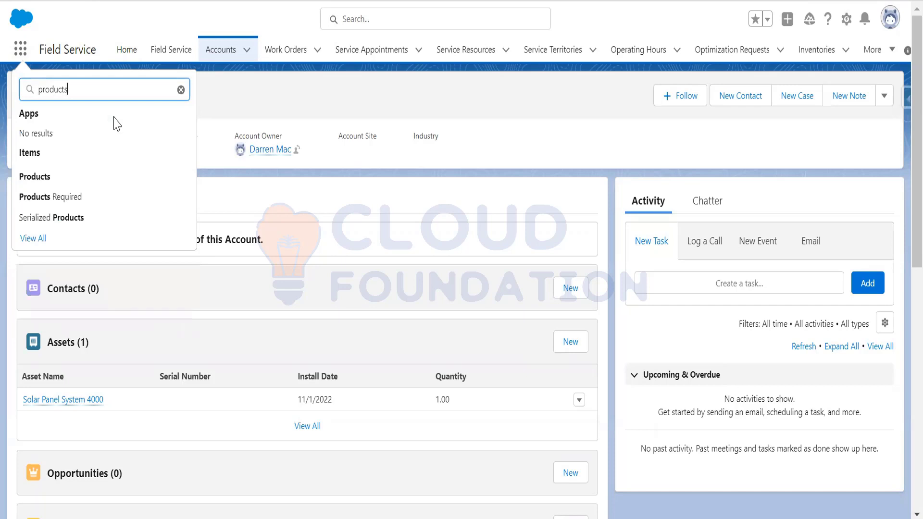
pyautogui.click(38, 178)
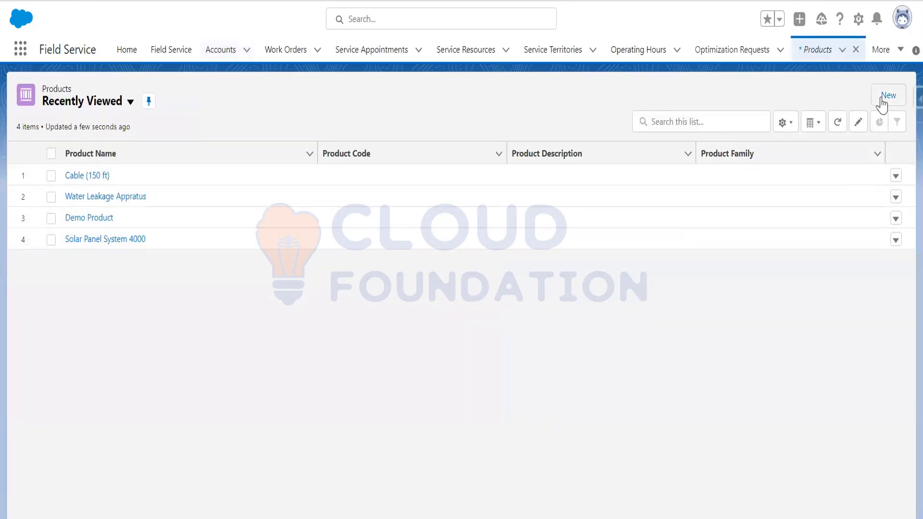
pyautogui.click(883, 102)
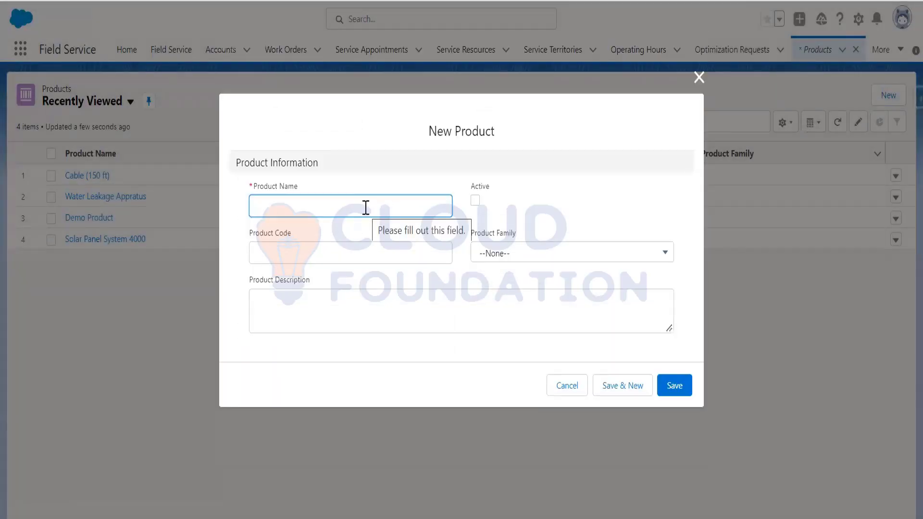
# Create and save an active product named "Solar Panel System 8000".
pyautogui.write('Solar ')
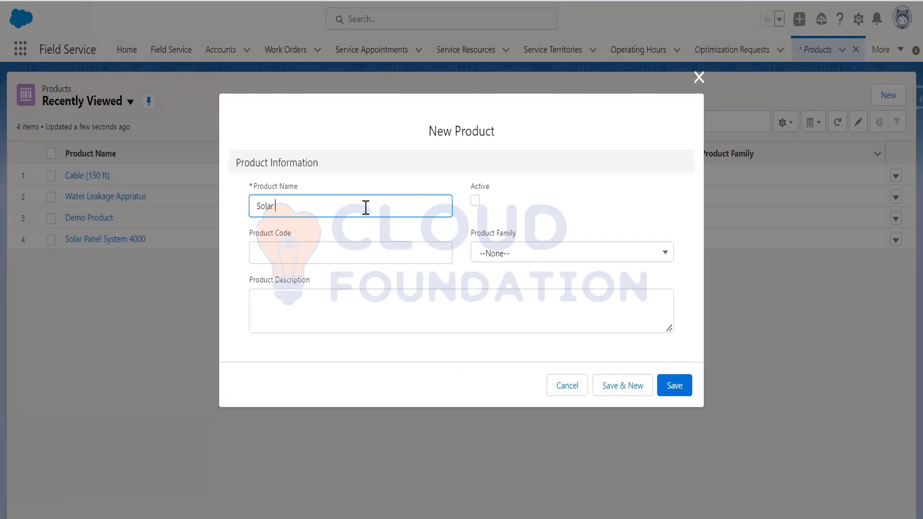
pyautogui.write('Panel System 8000')
pyautogui.click(475, 200)
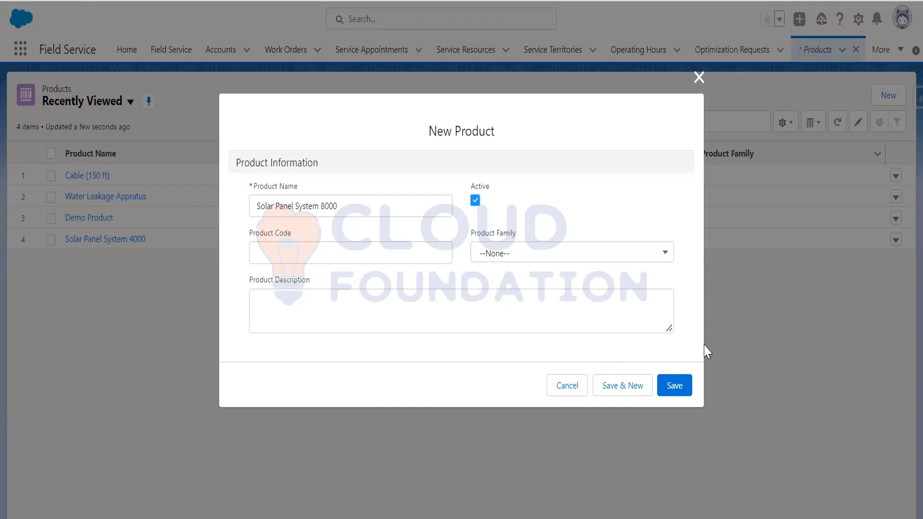
pyautogui.click(673, 388)
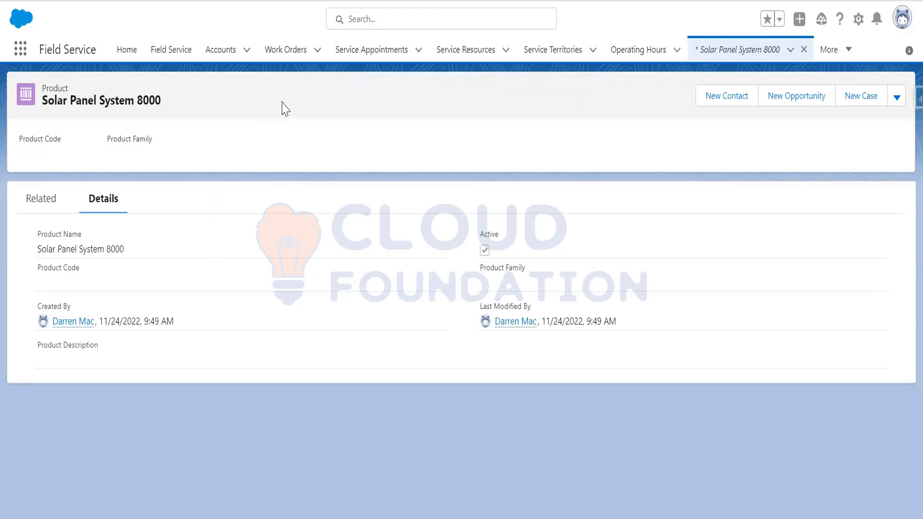
# Return to the DreamHouse Realty account, start a new asset from its Assets list and name it "Solar Panel System 8000".
pyautogui.click(225, 57)
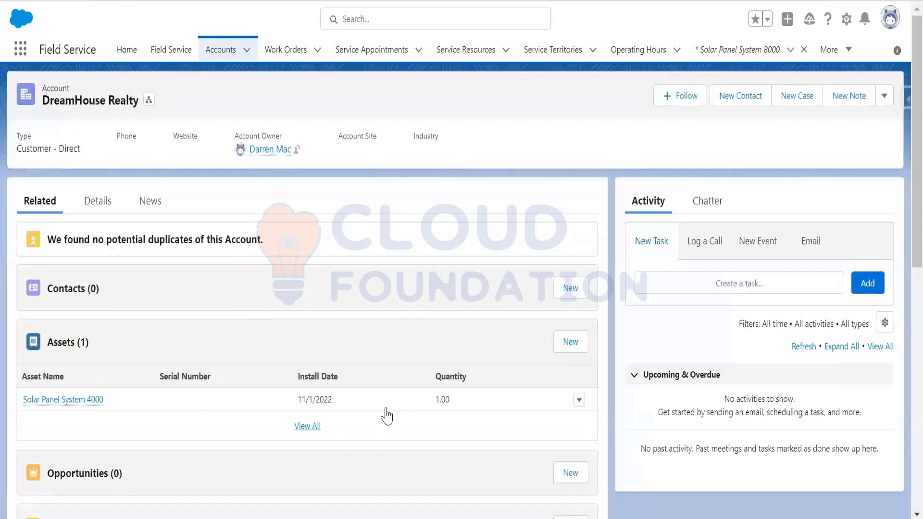
pyautogui.scroll(-3, 578, 274)
pyautogui.click(571, 169)
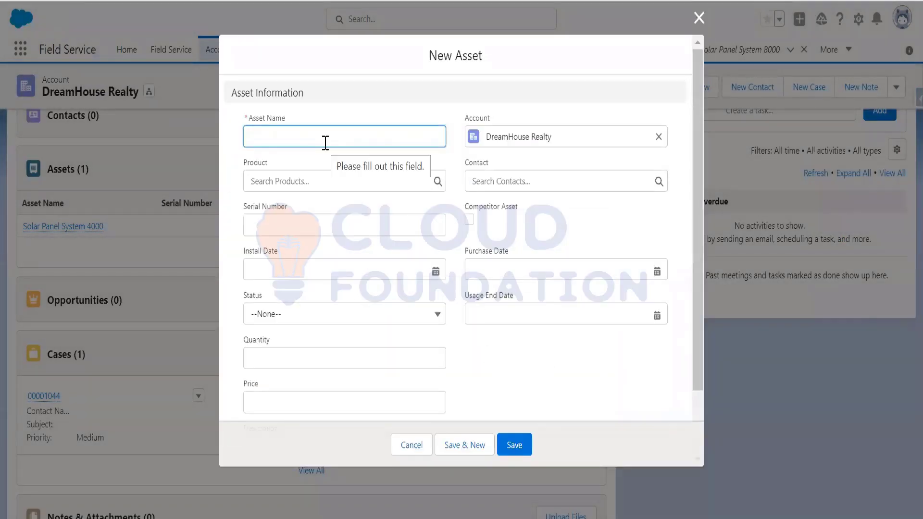
pyautogui.write('Solar')
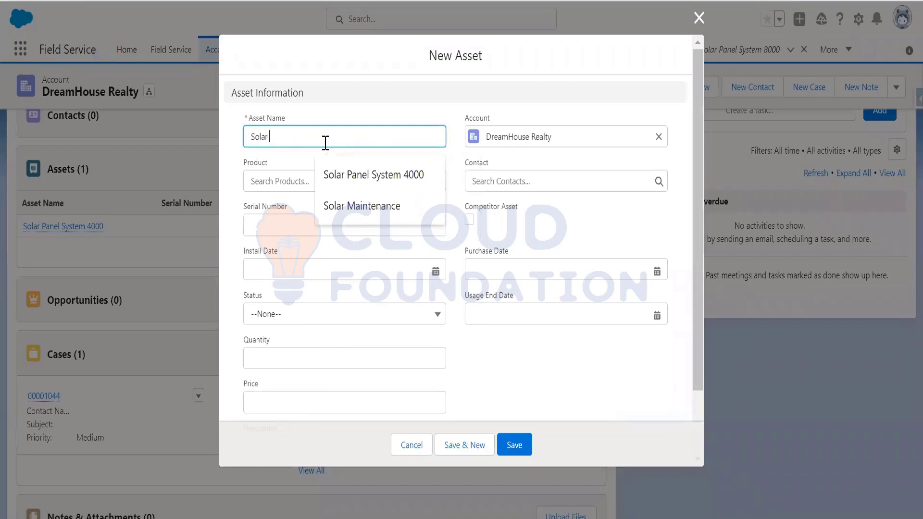
pyautogui.write(' pANEL')
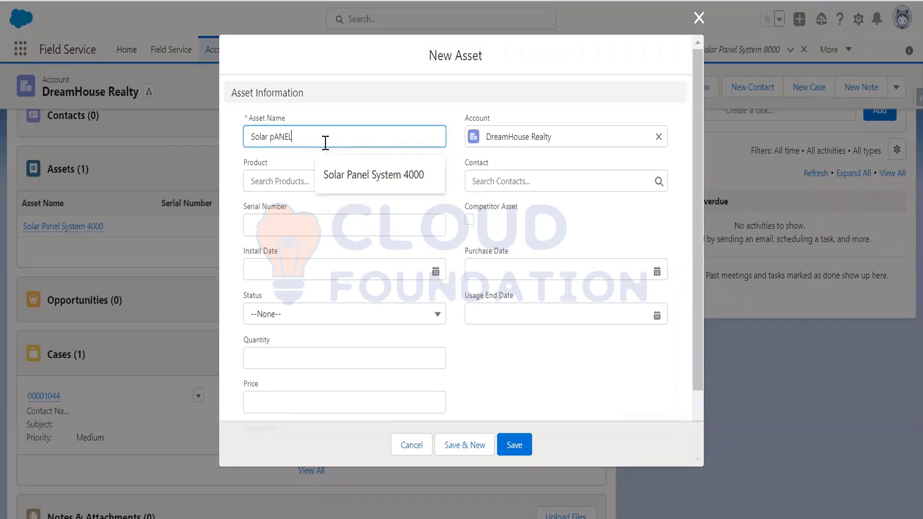
pyautogui.press('BackSpace')
pyautogui.press('BackSpace')
pyautogui.press('BackSpace')
pyautogui.press('BackSpace')
pyautogui.press('BackSpace')
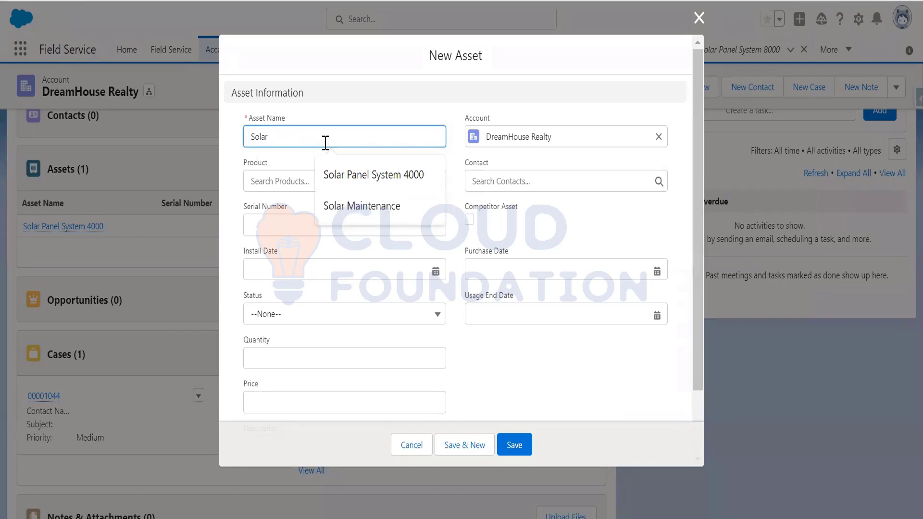
pyautogui.click(359, 171)
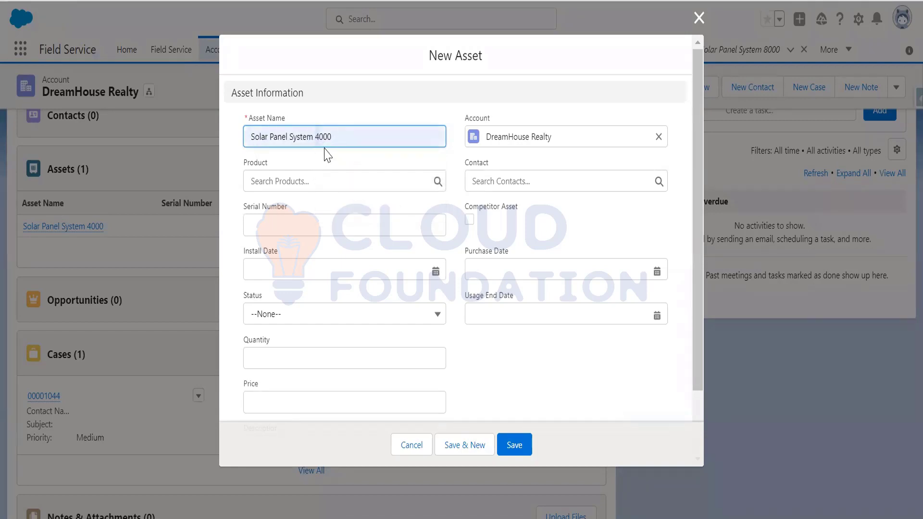
pyautogui.hotkey('shift', 'Right')
pyautogui.write('8')
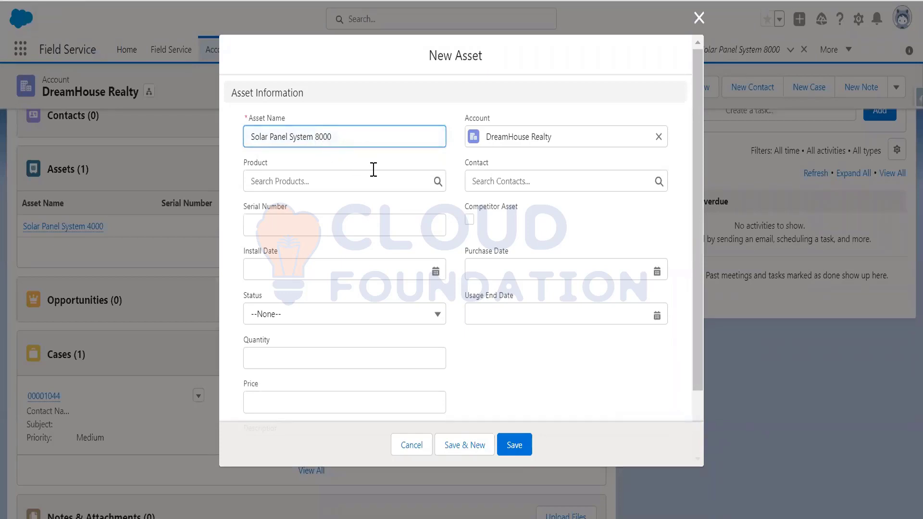
# Link the new asset to the product Solar Panel System 8000 and set its install date to 11/24/2022.
pyautogui.click(323, 180)
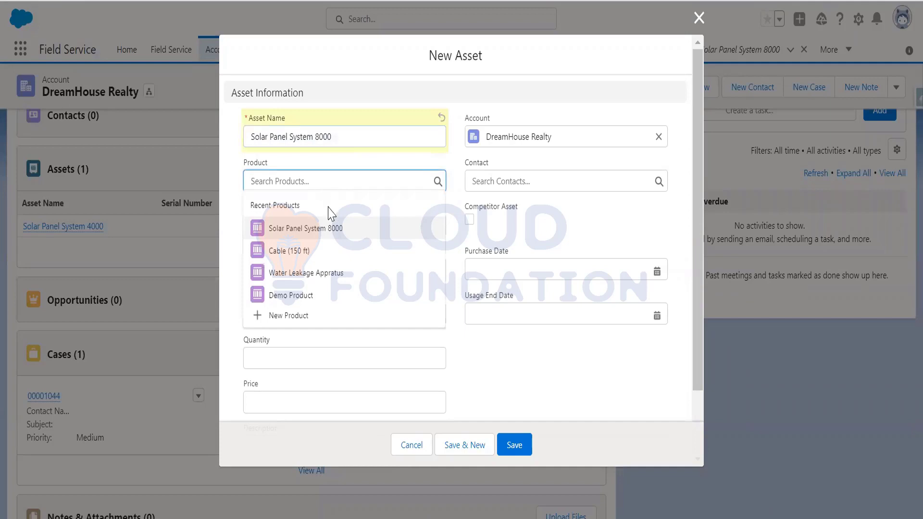
pyautogui.click(332, 226)
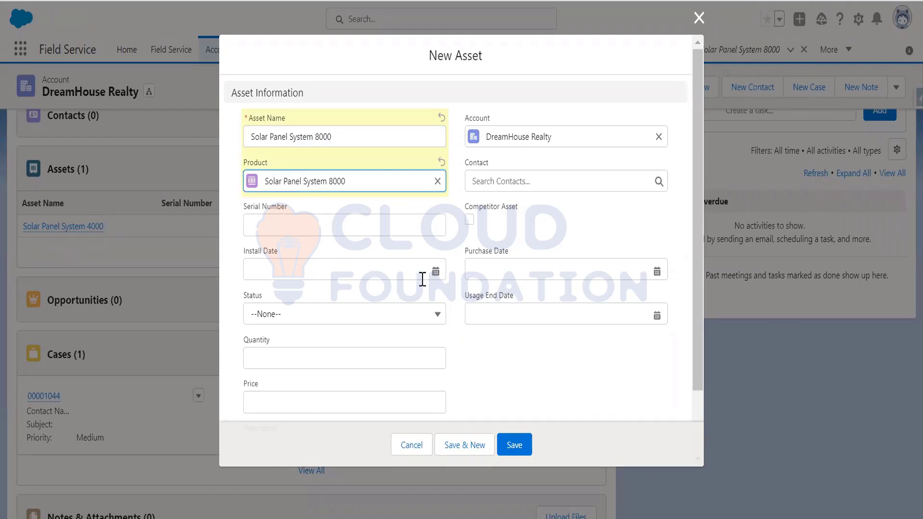
pyautogui.click(439, 269)
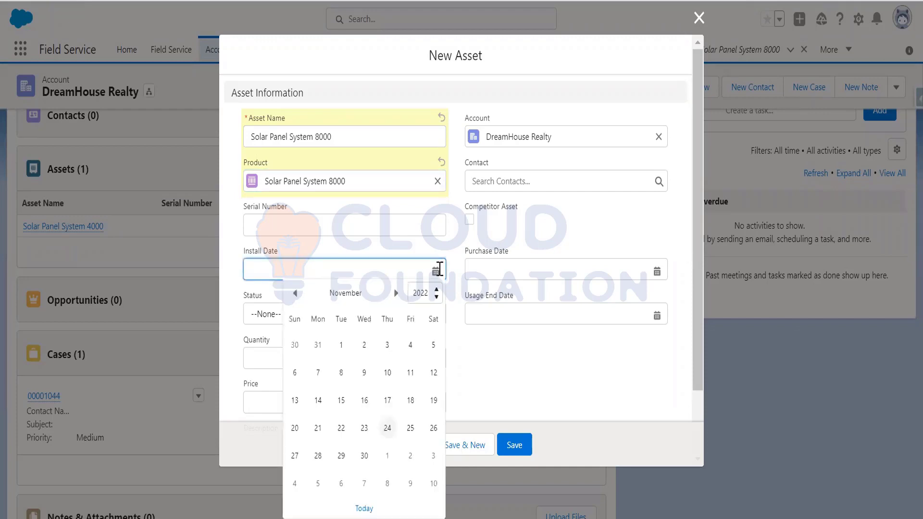
pyautogui.click(387, 428)
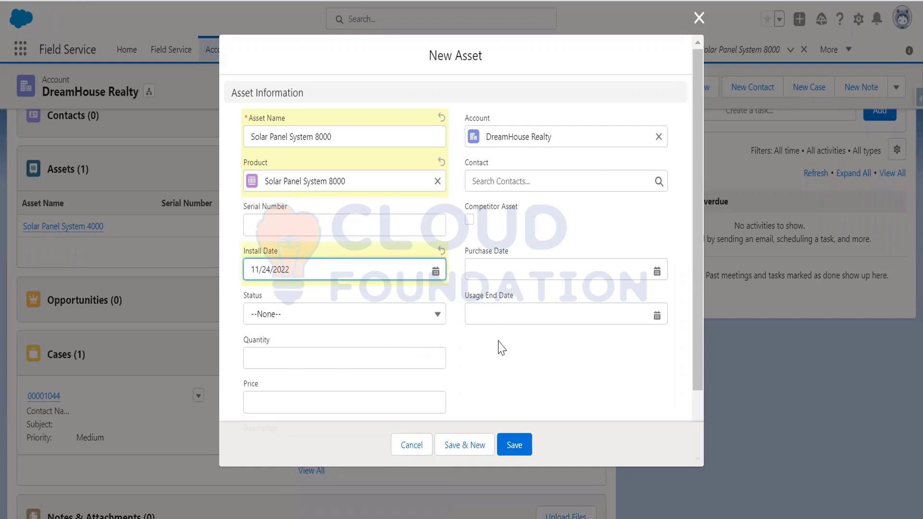
# Set the asset's quantity to 1 and status to Installed, then save it and open the Solar Panel System 8000 asset record.
pyautogui.scroll(-2, 501, 347)
pyautogui.click(363, 279)
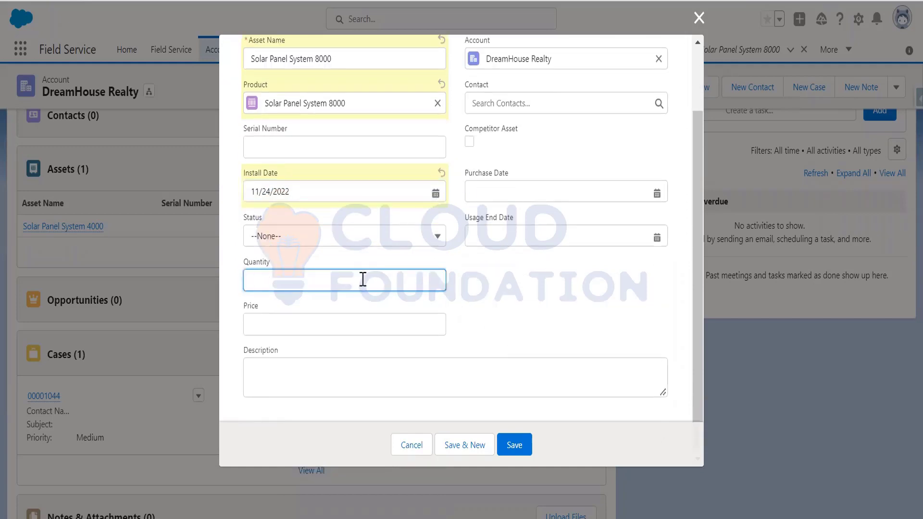
pyautogui.write('1')
pyautogui.click(367, 242)
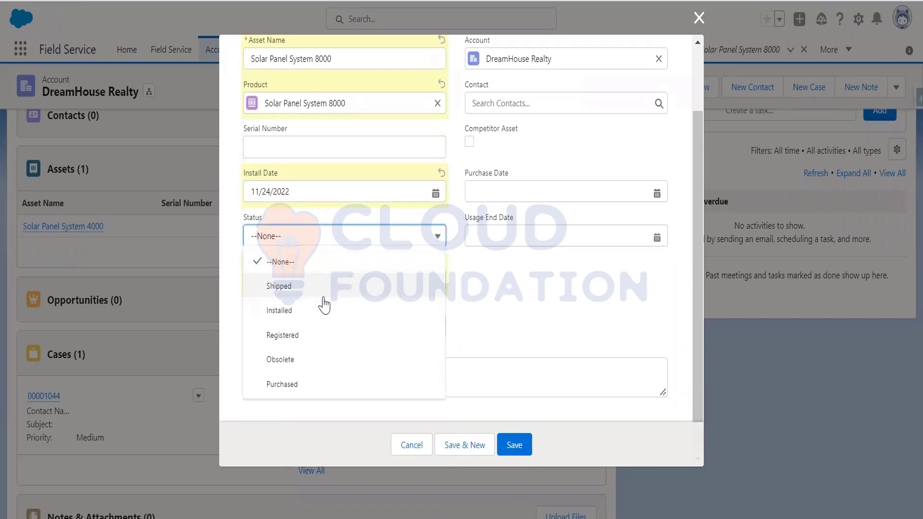
pyautogui.click(288, 312)
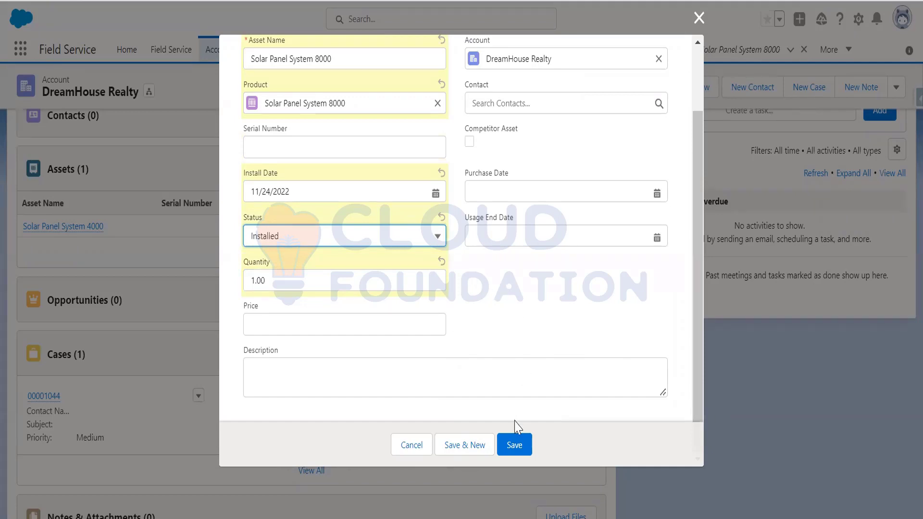
pyautogui.click(515, 444)
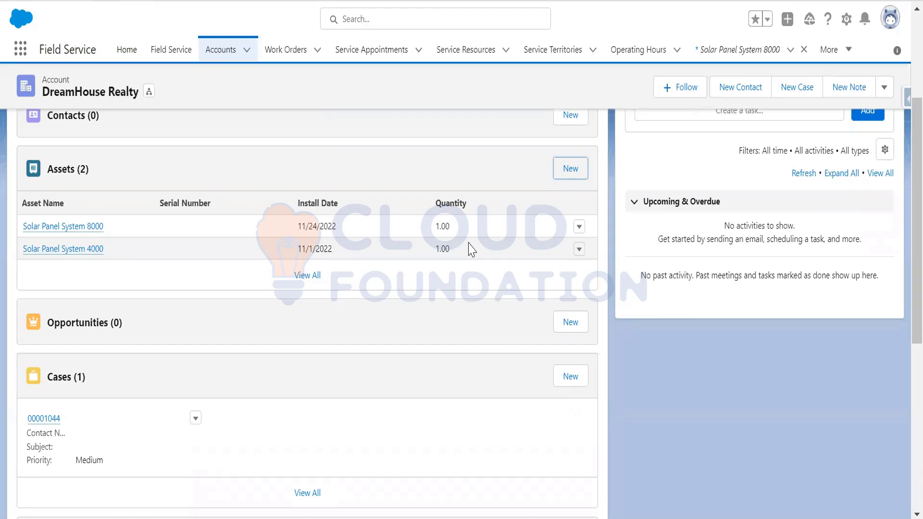
pyautogui.click(78, 230)
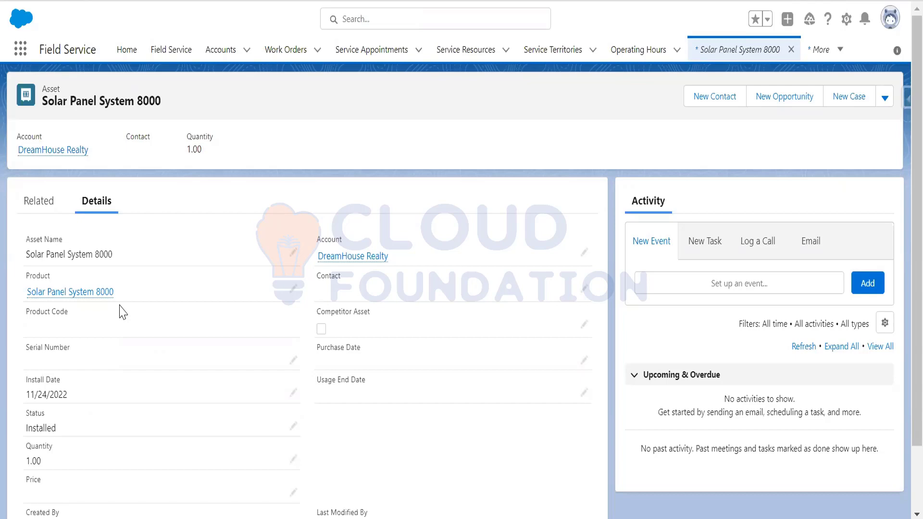
# Switch to the text notes and delete the surplus blank lines between "ii. Create a Product" and "2. Create Maintenance Plans".
pyautogui.hotkey('alt', 'Tab')
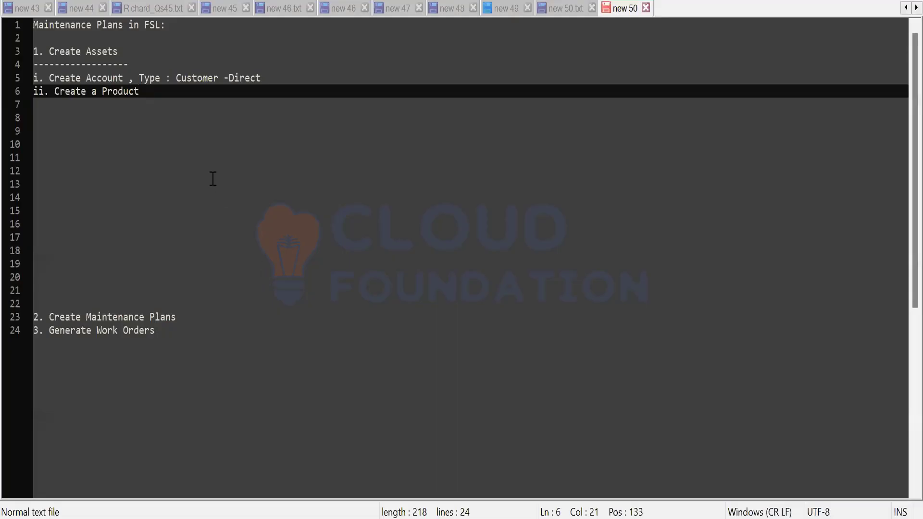
pyautogui.press('Return')
pyautogui.press('Return')
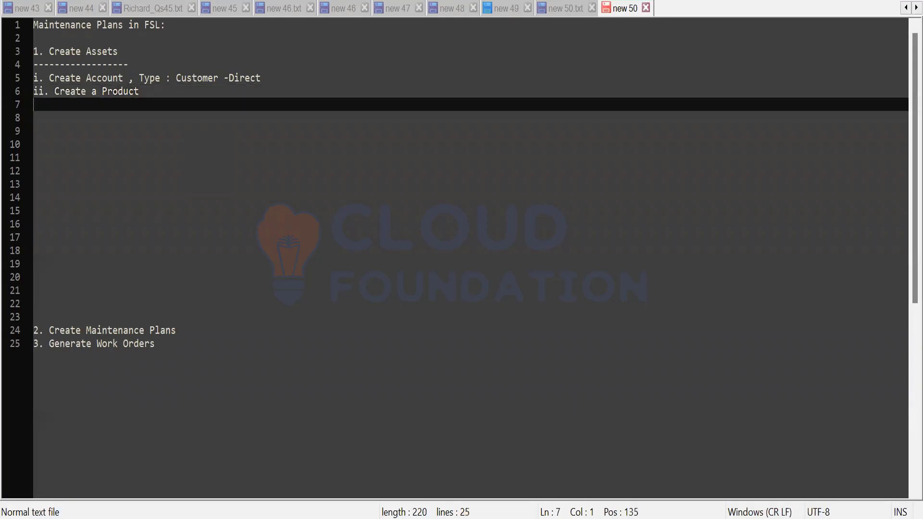
pyautogui.write('2.')
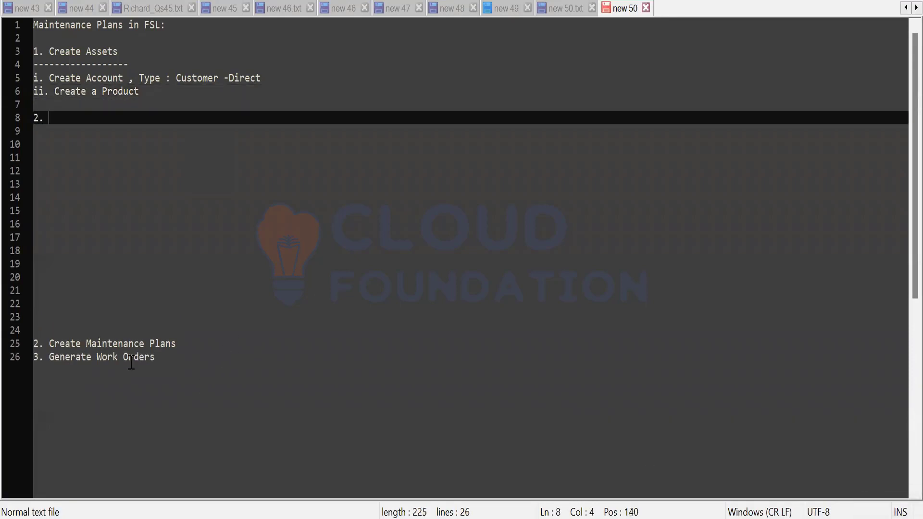
pyautogui.moveTo(68, 324); pyautogui.dragTo(40, 119)
pyautogui.press('BackSpace')
pyautogui.press('BackSpace')
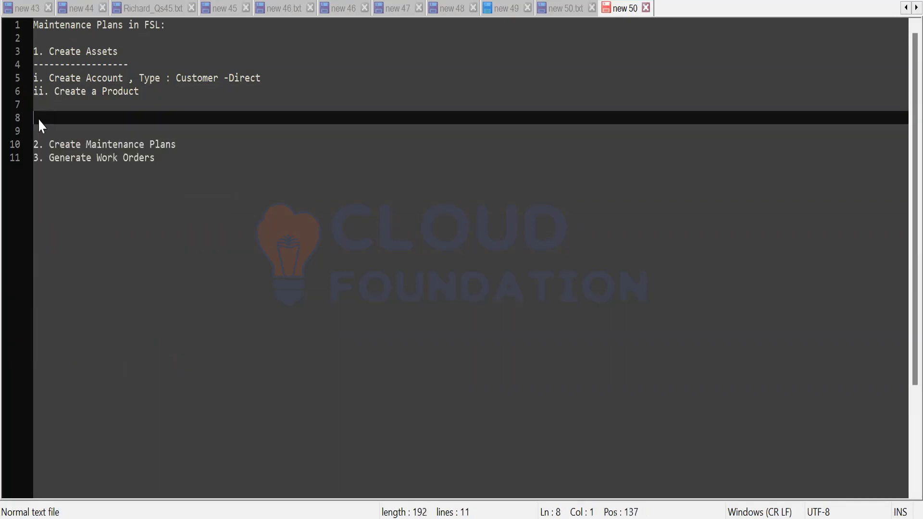
# Add a dashed underline below "2. Create Maintenance Plans" and insert 12 blank lines beneath it.
pyautogui.click(215, 146)
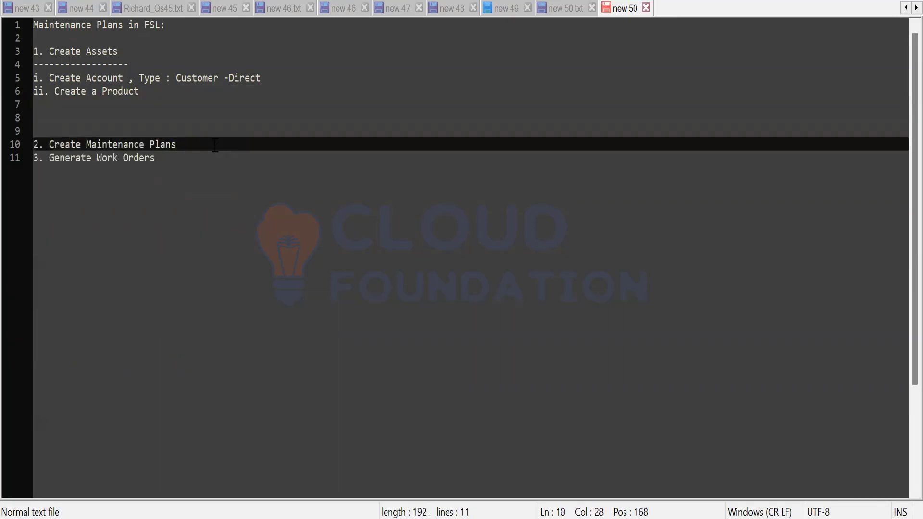
pyautogui.press('Return')
pyautogui.write('--------------------------')
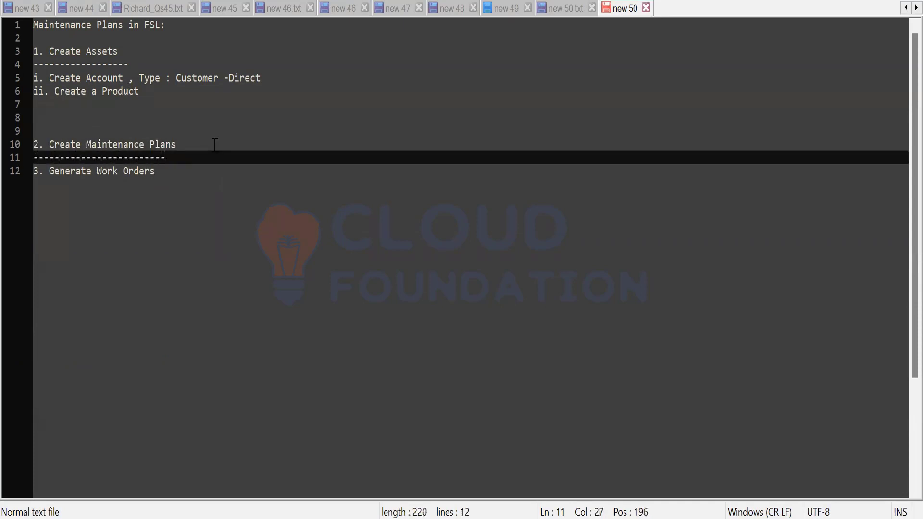
pyautogui.write('----')
pyautogui.press('Return')
pyautogui.press('Return')
pyautogui.press('Return')
pyautogui.press('Return')
pyautogui.press('Return')
pyautogui.press('Return')
pyautogui.press('Return')
pyautogui.press('Return')
pyautogui.press('Return')
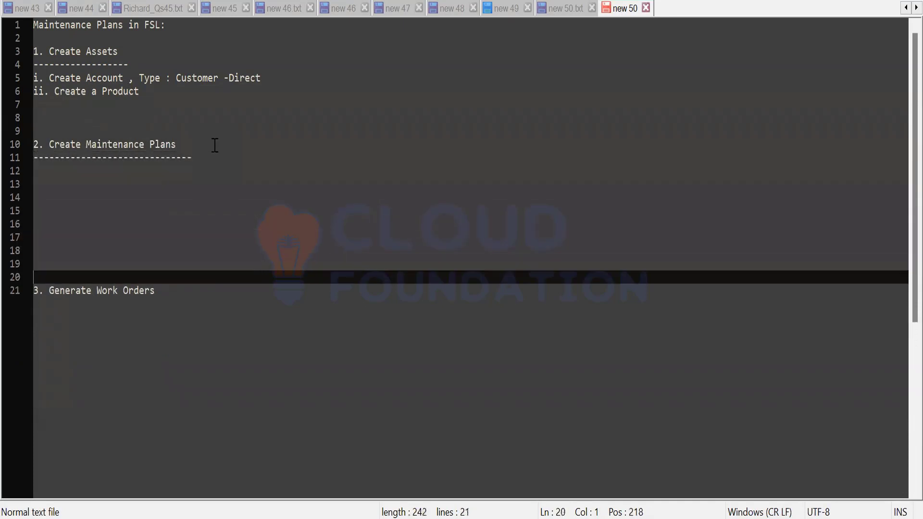
pyautogui.press('Return')
pyautogui.press('Return')
pyautogui.press('Return')
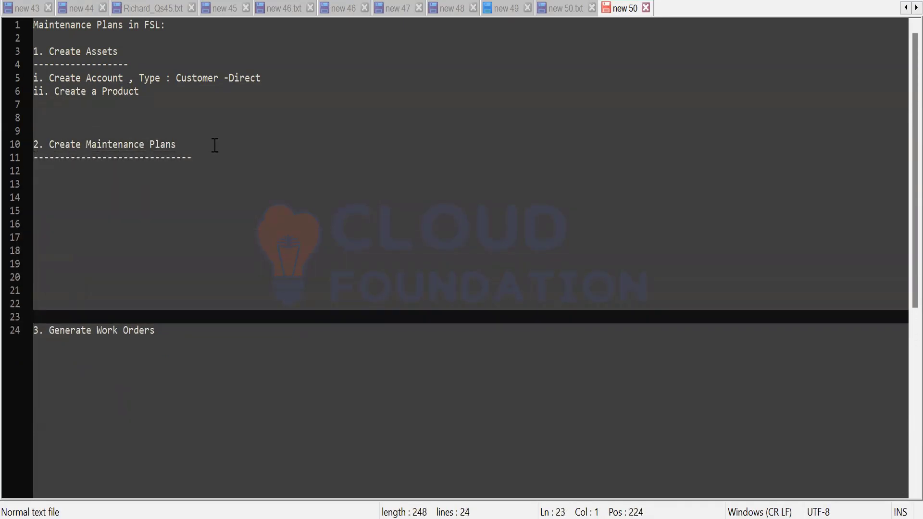
# Begin the first sub-step line with "i." directly under the Create Maintenance Plans underline.
pyautogui.click(46, 185)
pyautogui.click(45, 173)
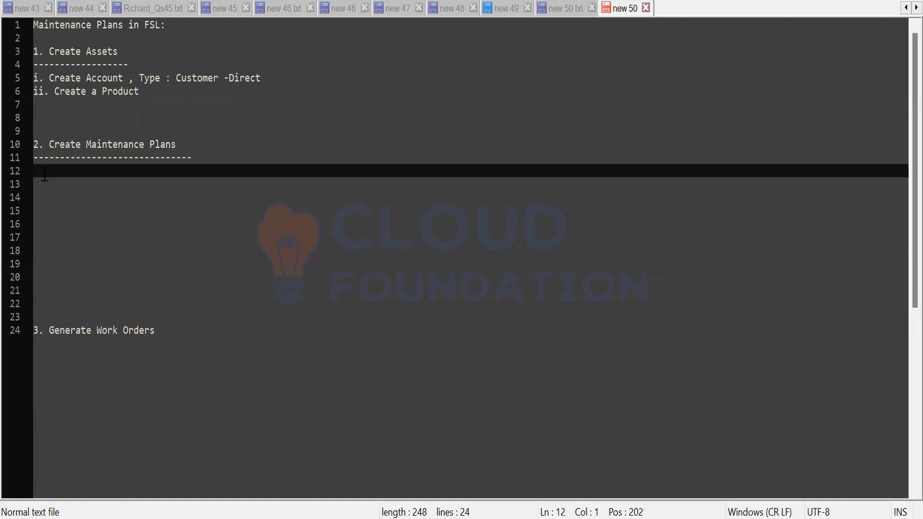
pyautogui.write('i.')
# Append "(one Year of Monthly Maintenance)" to the Create Maintenance Plans heading and return to the "i." line.
pyautogui.click(198, 146)
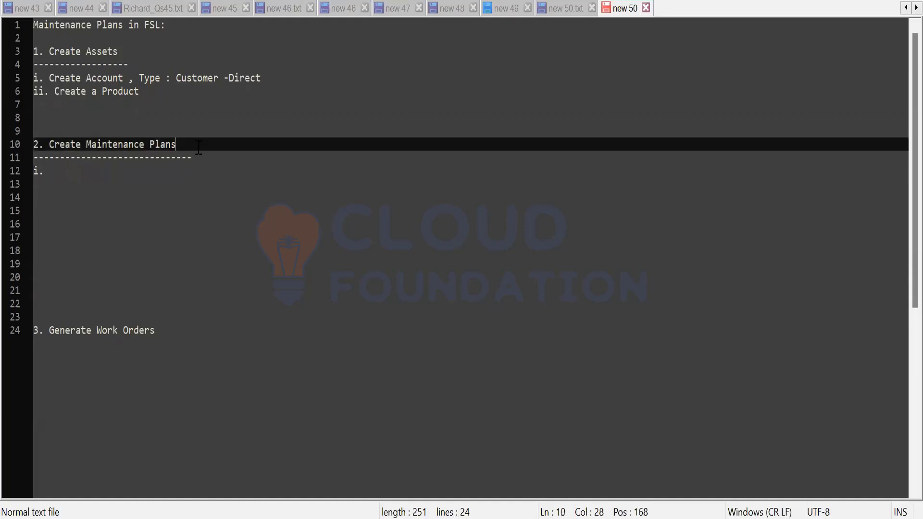
pyautogui.write('(')
pyautogui.write('one Yea')
pyautogui.write('r o')
pyautogui.write('f')
pyautogui.press('BackSpace')
pyautogui.write('of M')
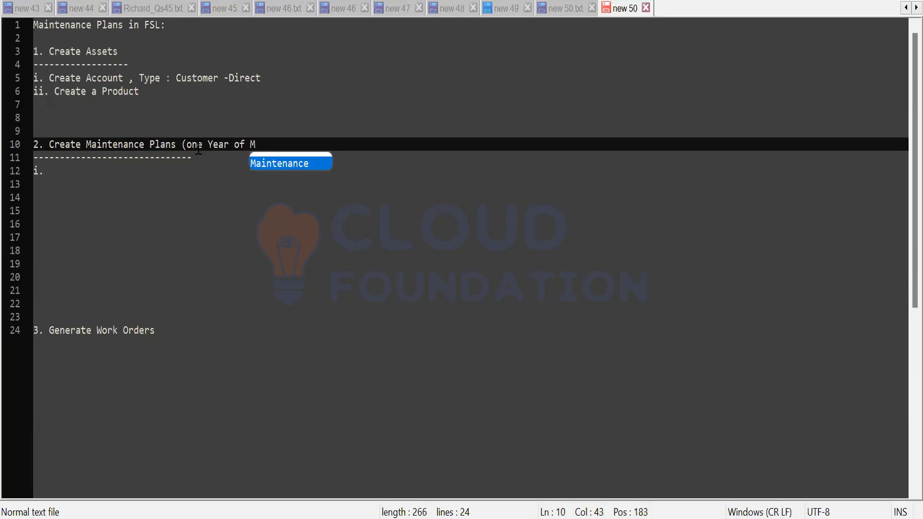
pyautogui.write('M')
pyautogui.press('BackSpace')
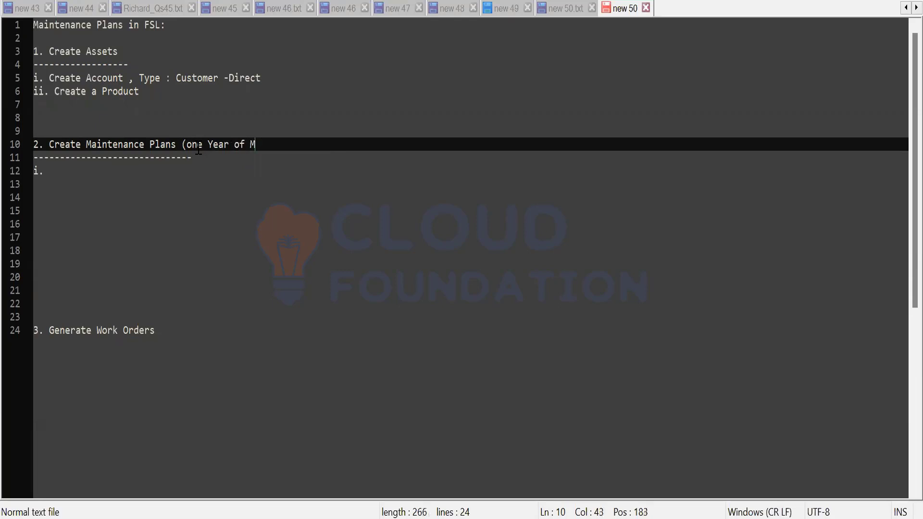
pyautogui.write('onthly mAIN')
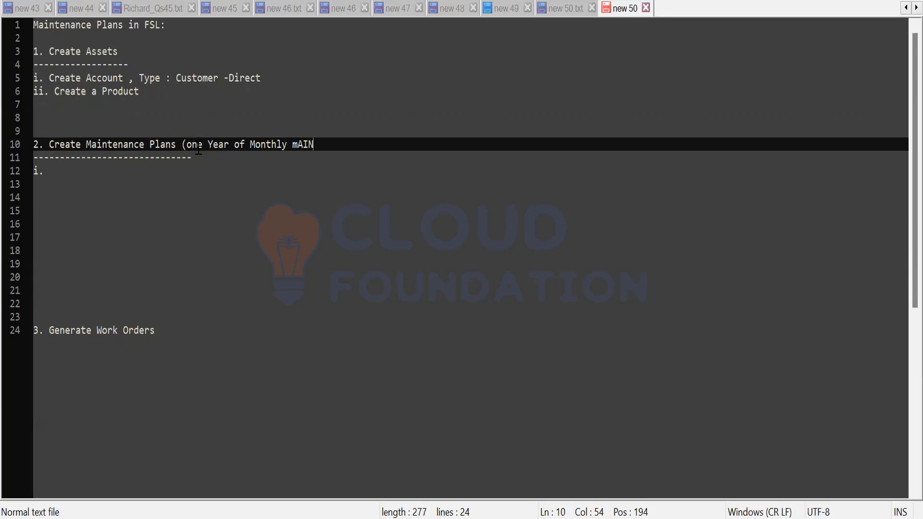
pyautogui.write('TENANCE')
pyautogui.press('BackSpace')
pyautogui.press('BackSpace')
pyautogui.press('BackSpace')
pyautogui.press('BackSpace')
pyautogui.press('BackSpace')
pyautogui.press('BackSpace')
pyautogui.press('BackSpace')
pyautogui.press('BackSpace')
pyautogui.press('BackSpace')
pyautogui.press('BackSpace')
pyautogui.press('BackSpace')
pyautogui.write('M')
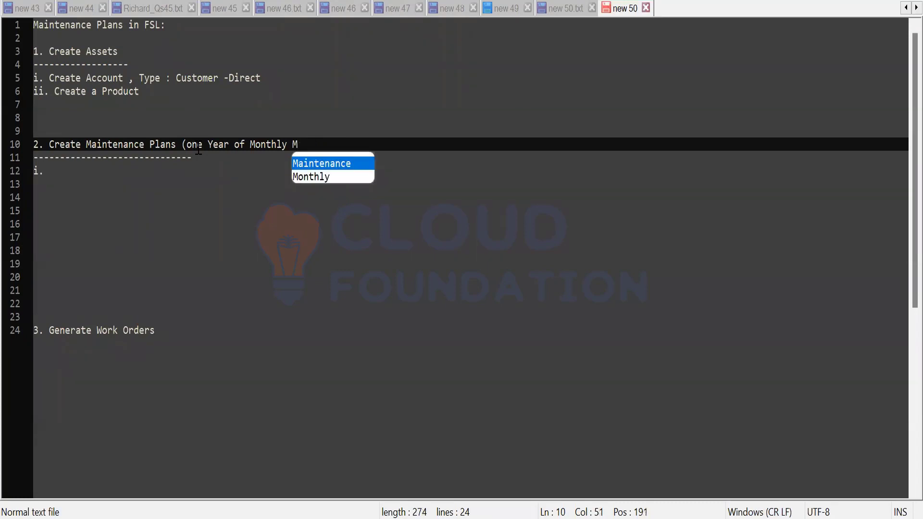
pyautogui.press('Return')
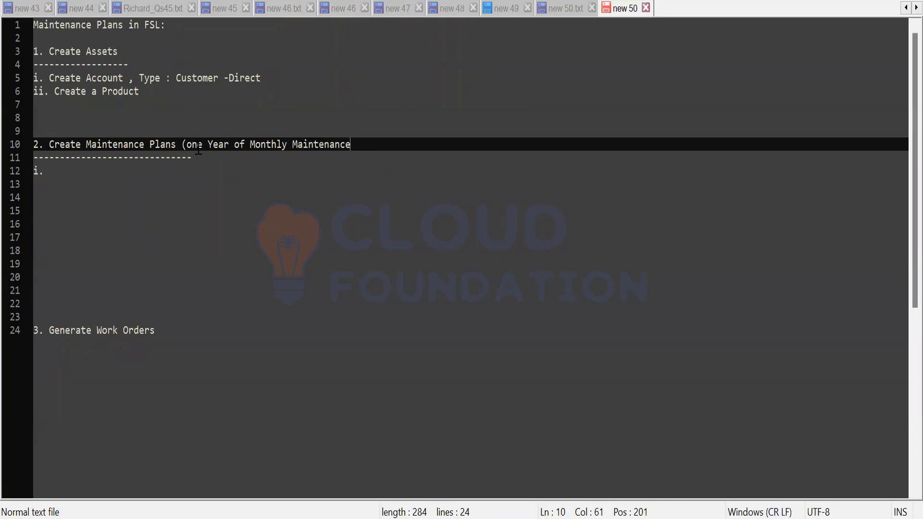
pyautogui.write(')')
pyautogui.click(56, 172)
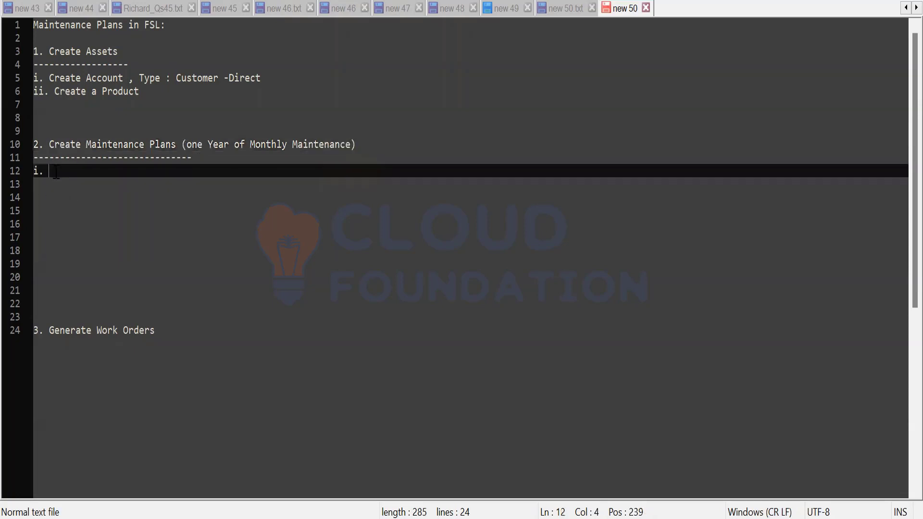
# Complete sub-step i under the Create Maintenance Plans heading as "Create a Work Type".
pyautogui.write('Cre')
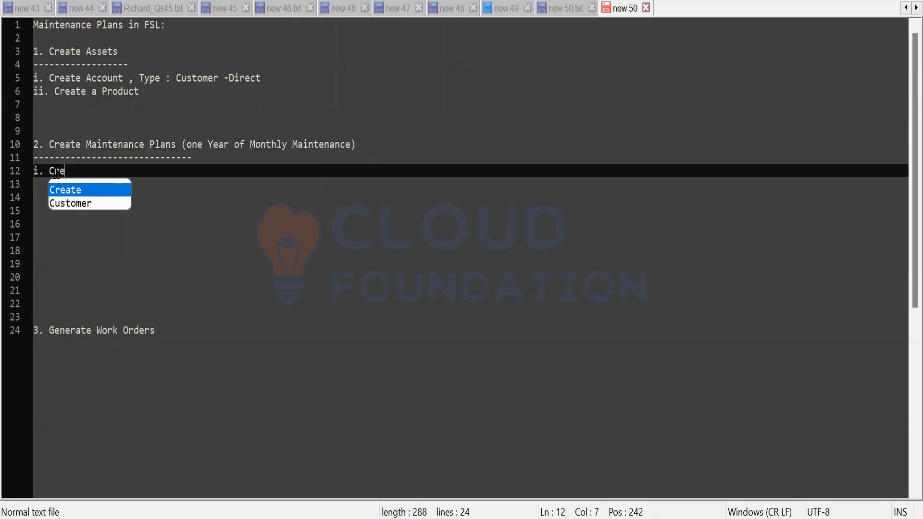
pyautogui.write('ate a ')
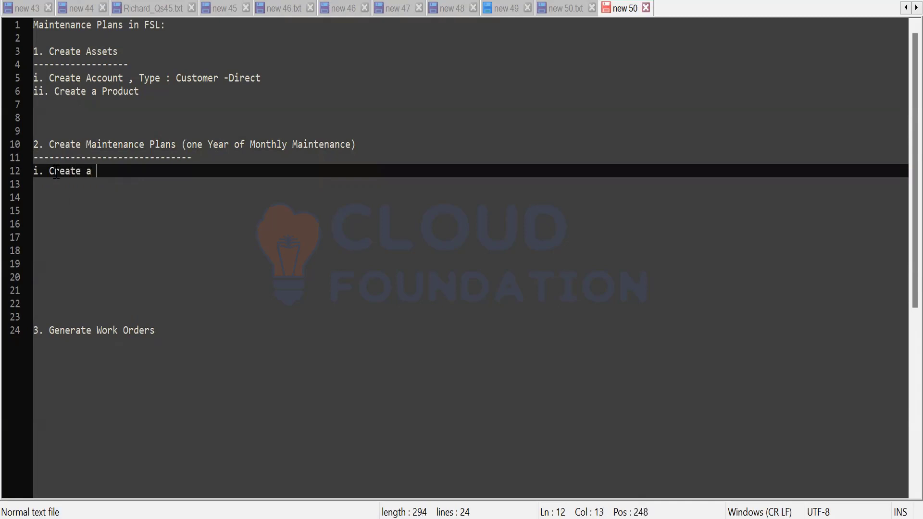
pyautogui.write('Work')
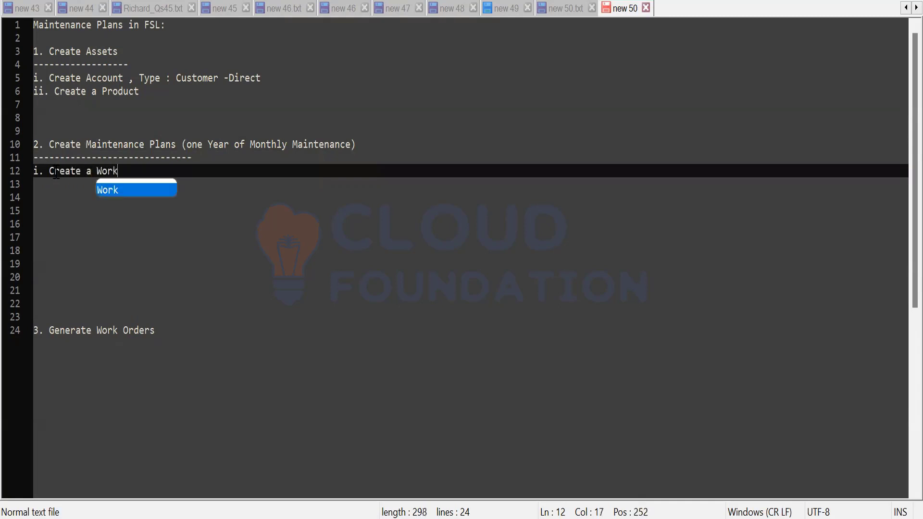
pyautogui.write(' Type')
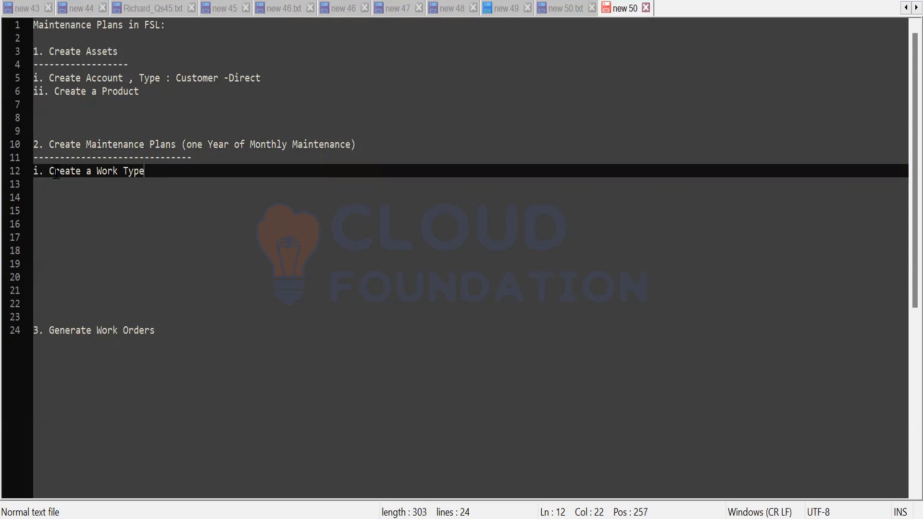
pyautogui.press('Return')
# Add the sub-step "ii. Create MP for Assets" below the work type line.
pyautogui.write('ii. ')
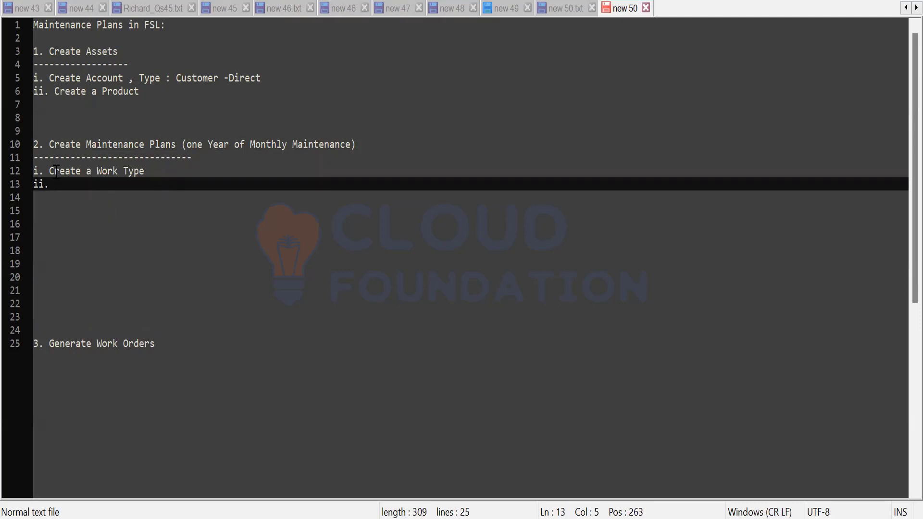
pyautogui.write('Creat')
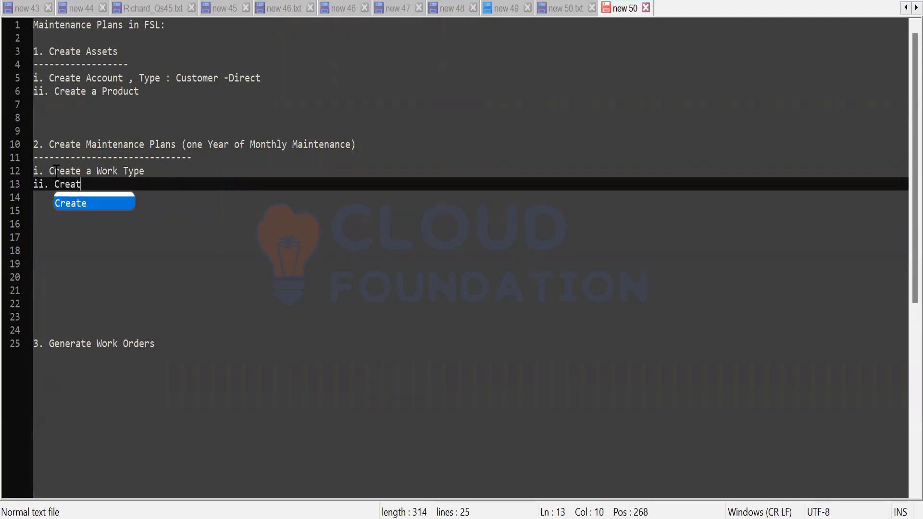
pyautogui.write('e MP ')
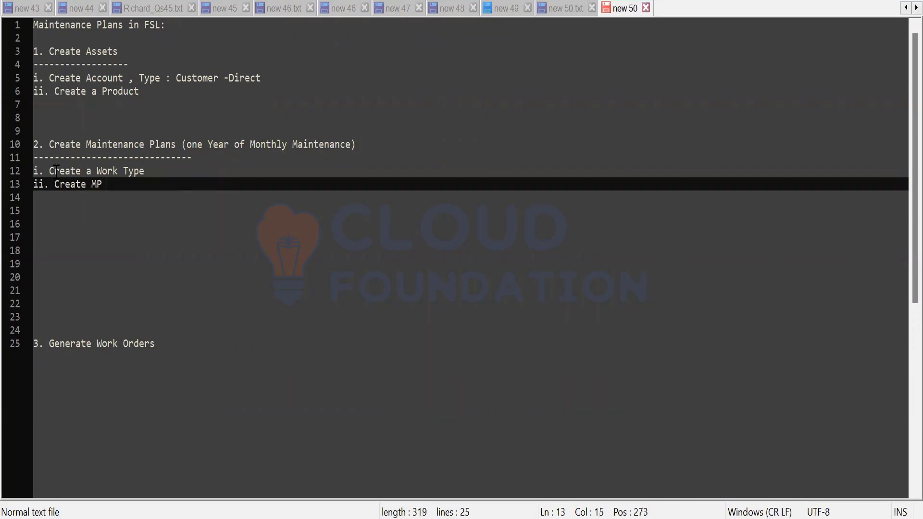
pyautogui.write('for A')
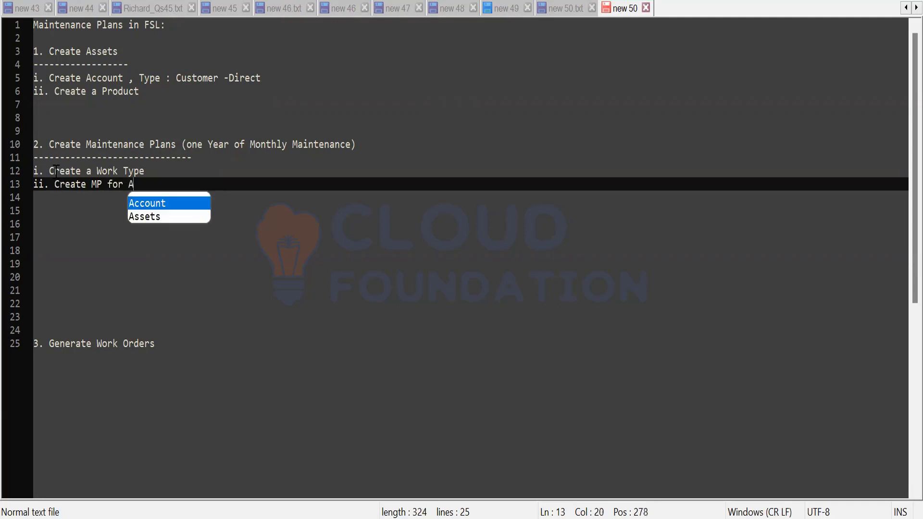
pyautogui.write('ssets')
pyautogui.press('Return')
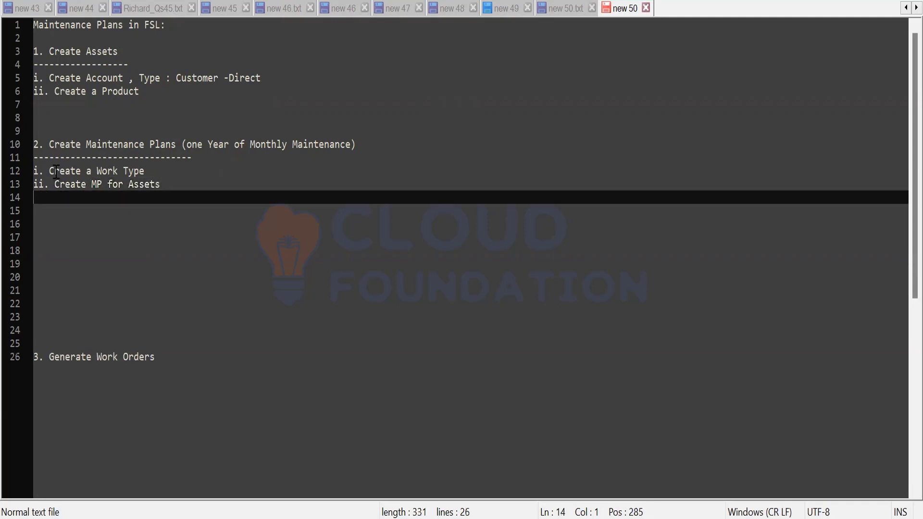
# Add the sub-step "iii.Define the condition for service visits using a maintenance work rule" on the following line.
pyautogui.write('iii.')
pyautogui.write('Define ')
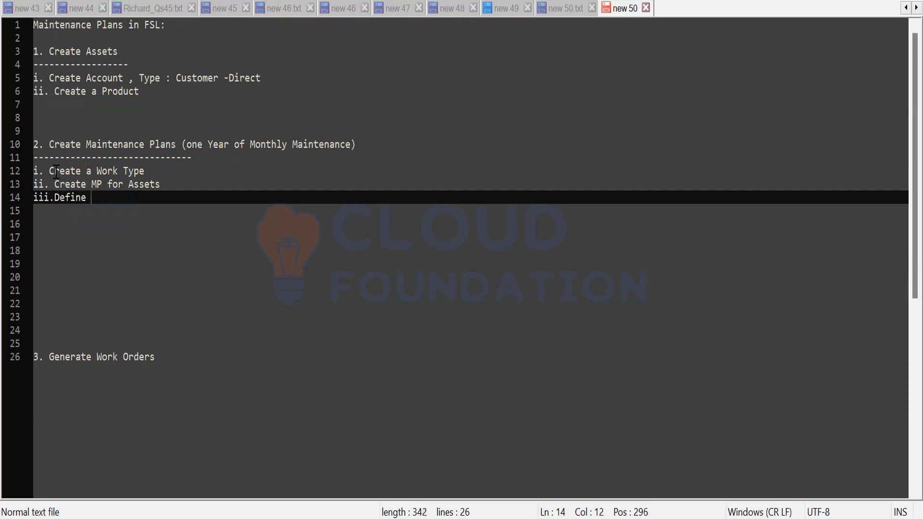
pyautogui.write('the cond')
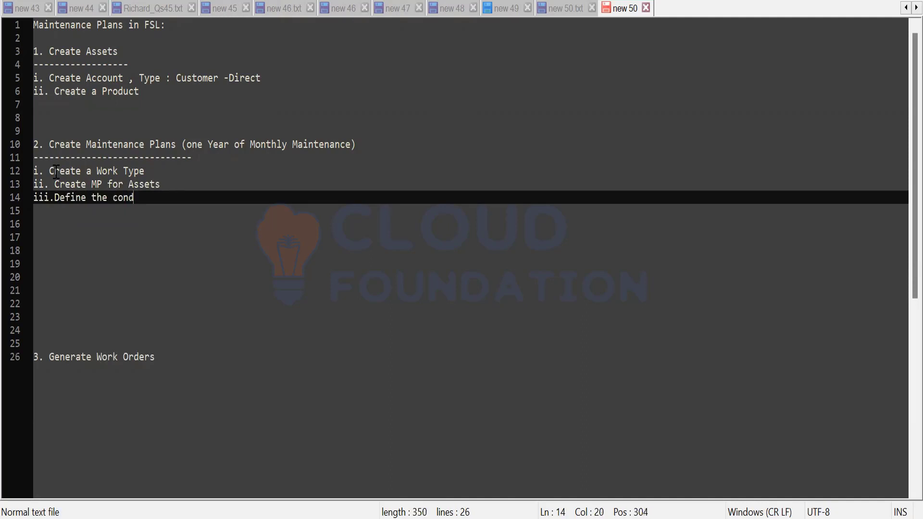
pyautogui.write('ition for serv')
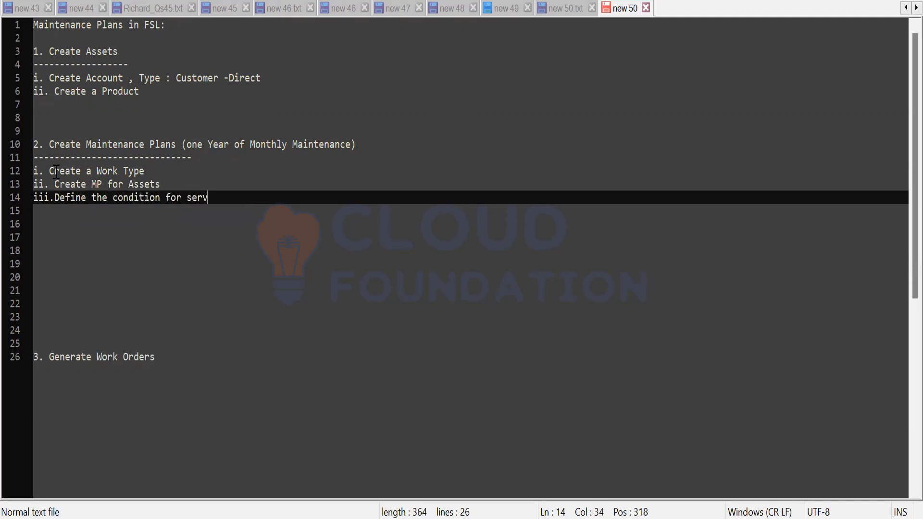
pyautogui.write('ice visits')
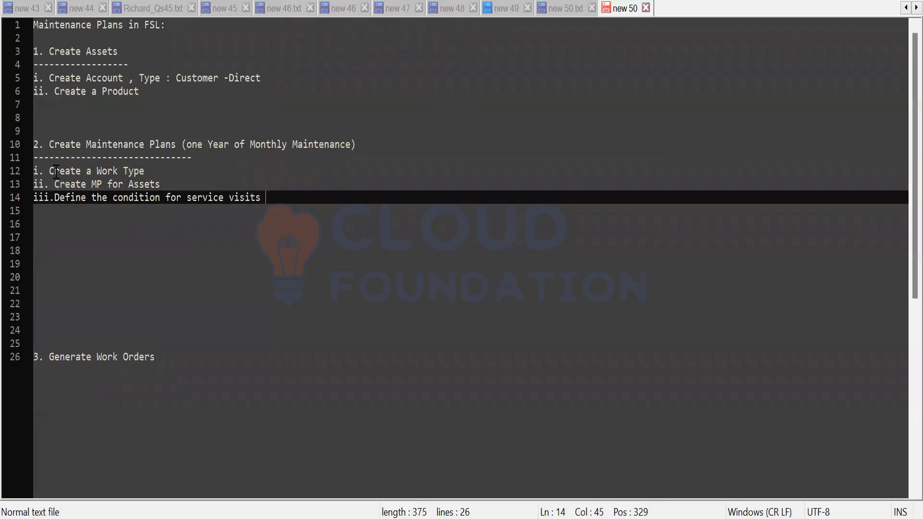
pyautogui.write(' using a mai')
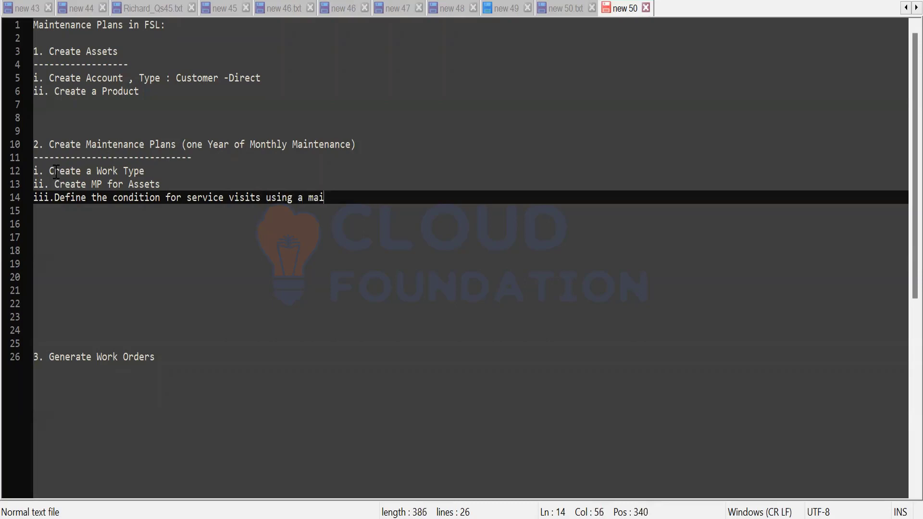
pyautogui.write('ntenance work')
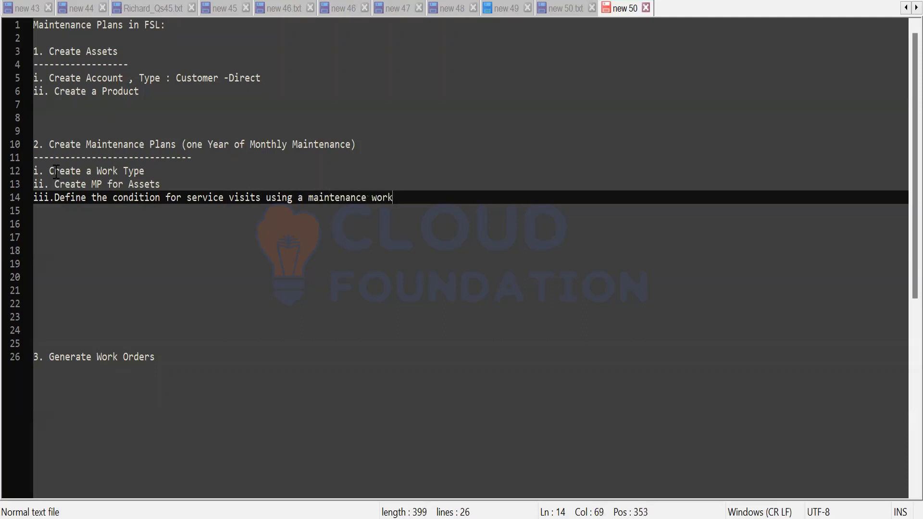
pyautogui.write(' rule')
pyautogui.press('Return')
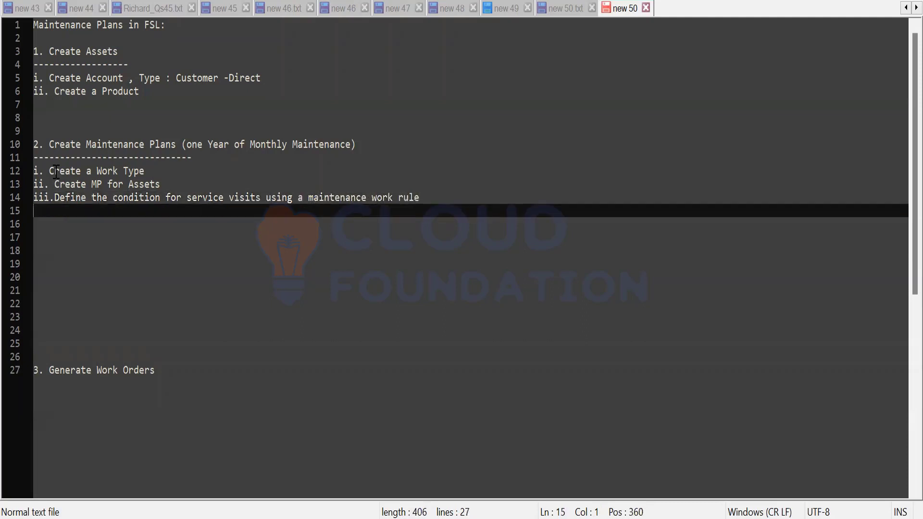
# Add the sub-step "iv. Associate the asset with the MP" below the maintenance work rule line.
pyautogui.write('i')
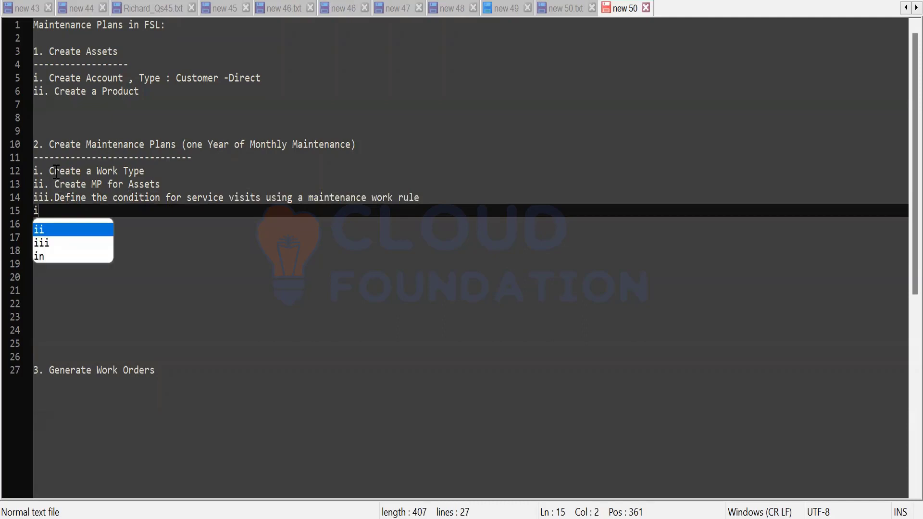
pyautogui.write('v. A')
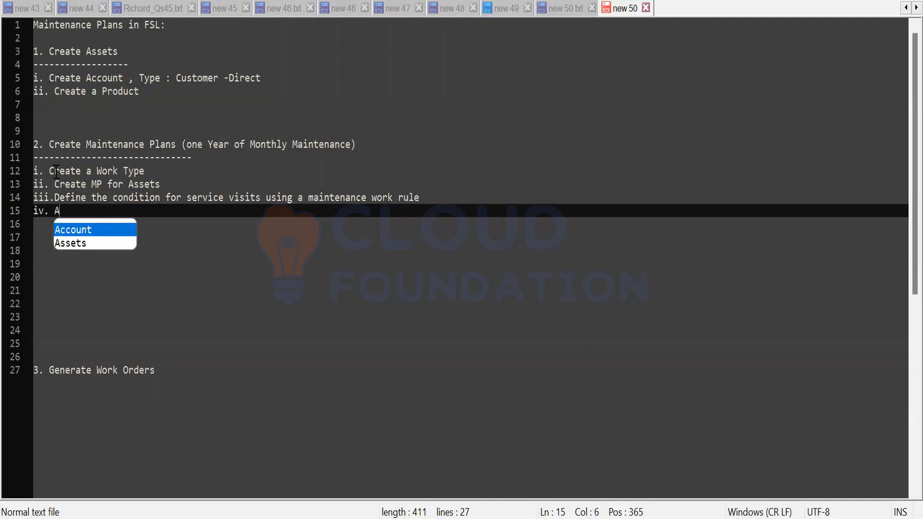
pyautogui.write('ssociate ')
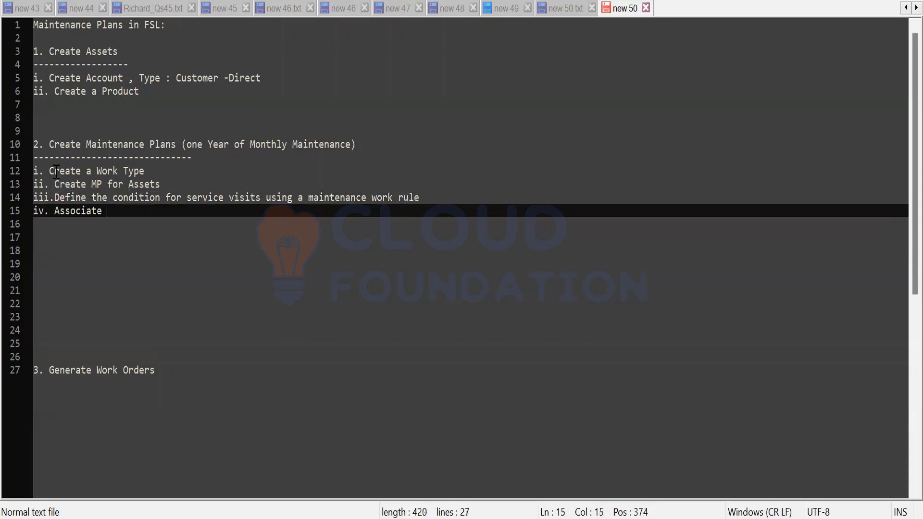
pyautogui.write('the asset with th')
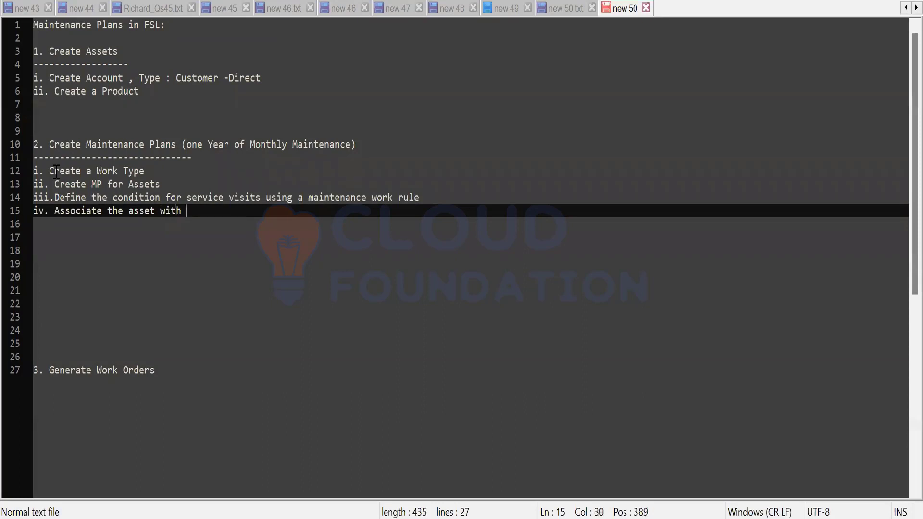
pyautogui.write('e MP')
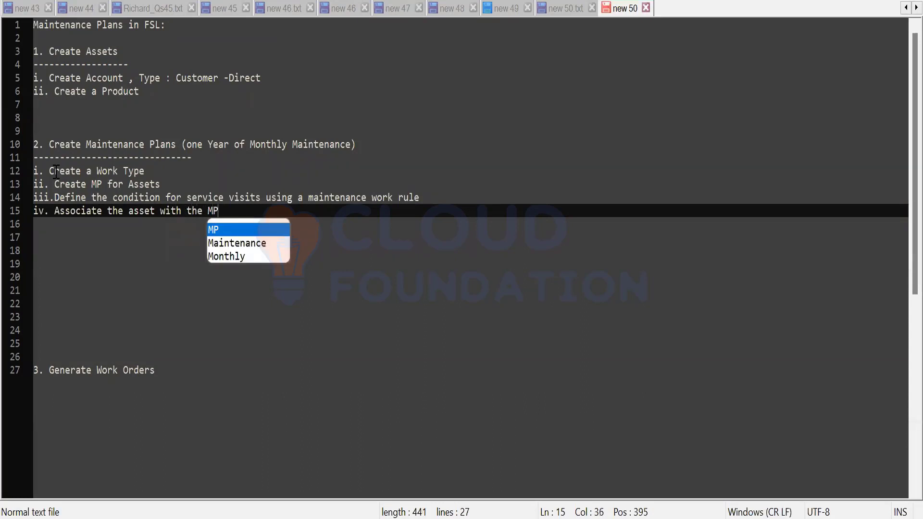
pyautogui.press('Escape')
pyautogui.press('Return')
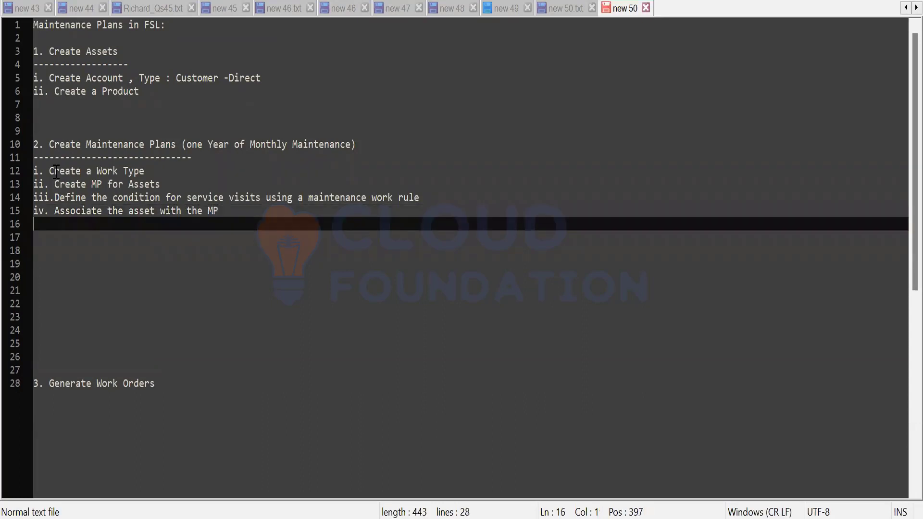
# Add the sub-step "v. Generate Work orders used to schedule each Service Appointment" to the Create Maintenance Plans section.
pyautogui.write('v.')
pyautogui.press('BackSpace')
pyautogui.press('BackSpace')
pyautogui.write('v. Generate')
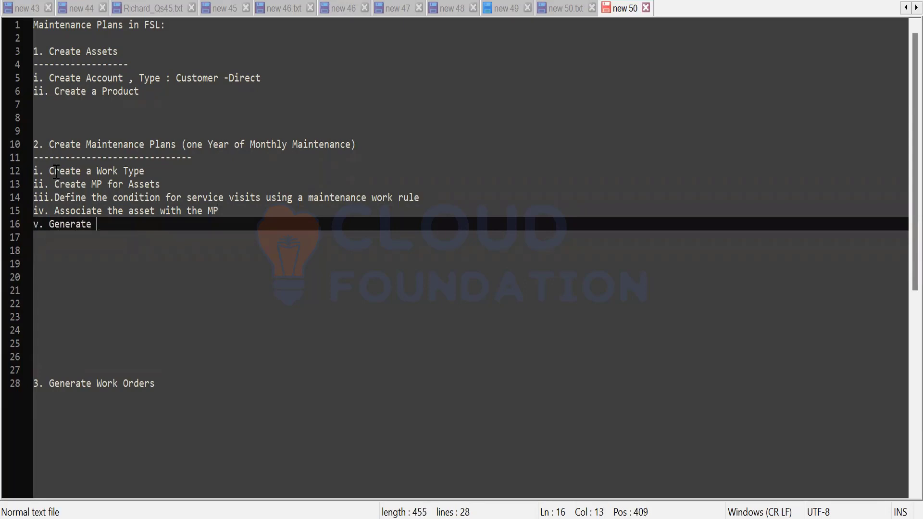
pyautogui.write(' Work ')
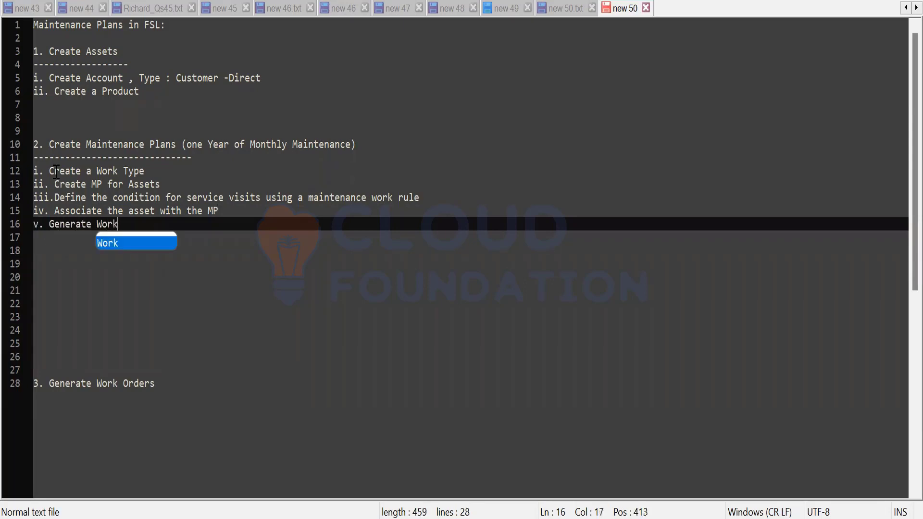
pyautogui.write('orde')
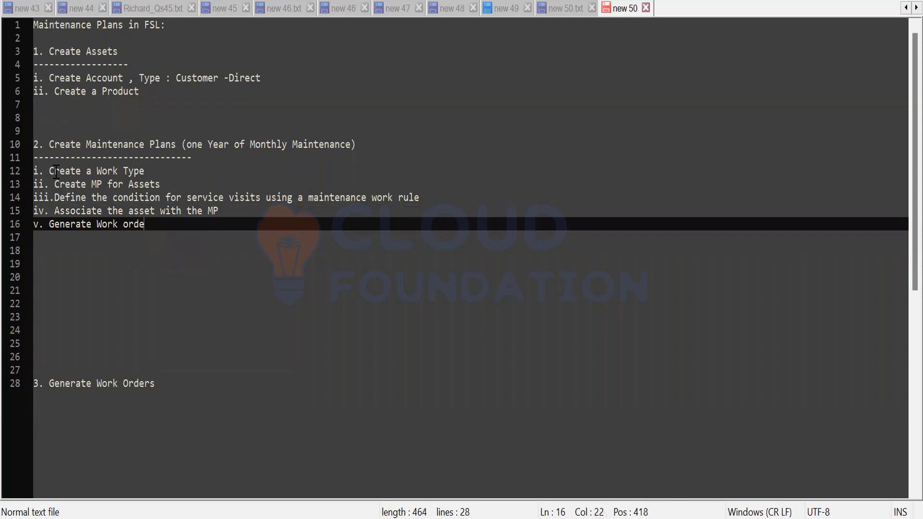
pyautogui.write('rs used to sc')
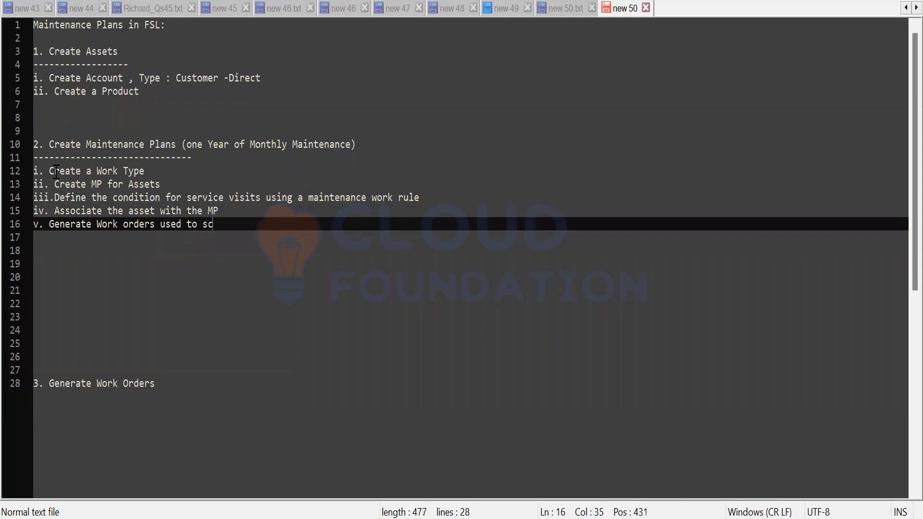
pyautogui.write('hdule')
pyautogui.press('BackSpace')
pyautogui.press('BackSpace')
pyautogui.press('BackSpace')
pyautogui.press('BackSpace')
pyautogui.press('BackSpace')
pyautogui.write('edule each ')
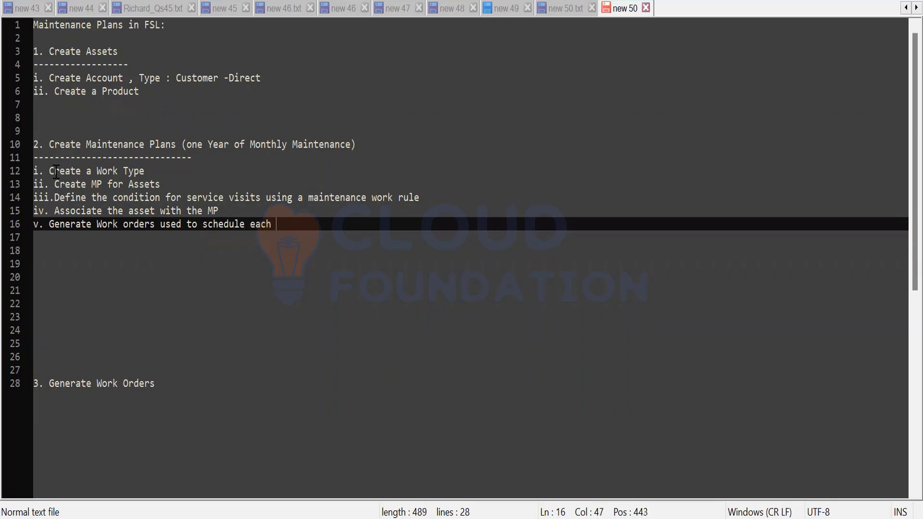
pyautogui.write('Service Appoin')
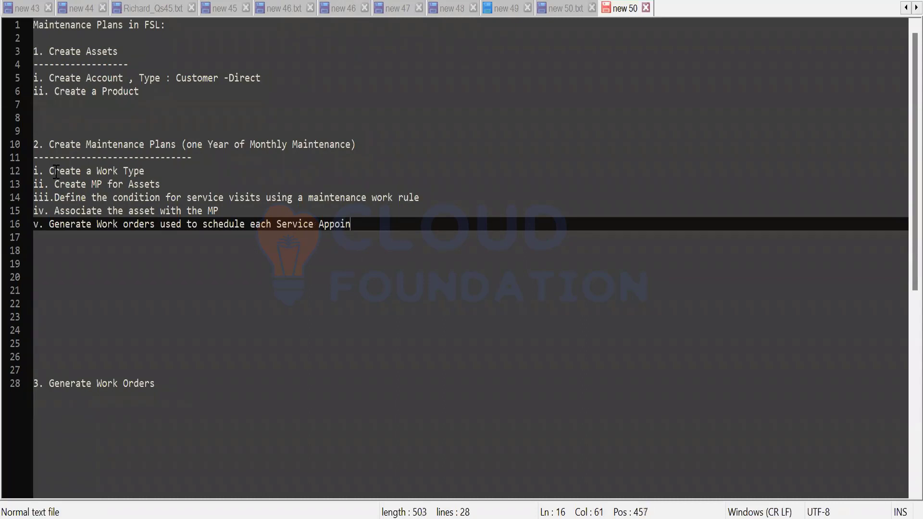
pyautogui.press('BackSpace')
pyautogui.write('ntment')
# Switch to Salesforce Field Service, search the available items for "work ty" and open the Work Types list.
pyautogui.hotkey('alt', 'Tab')
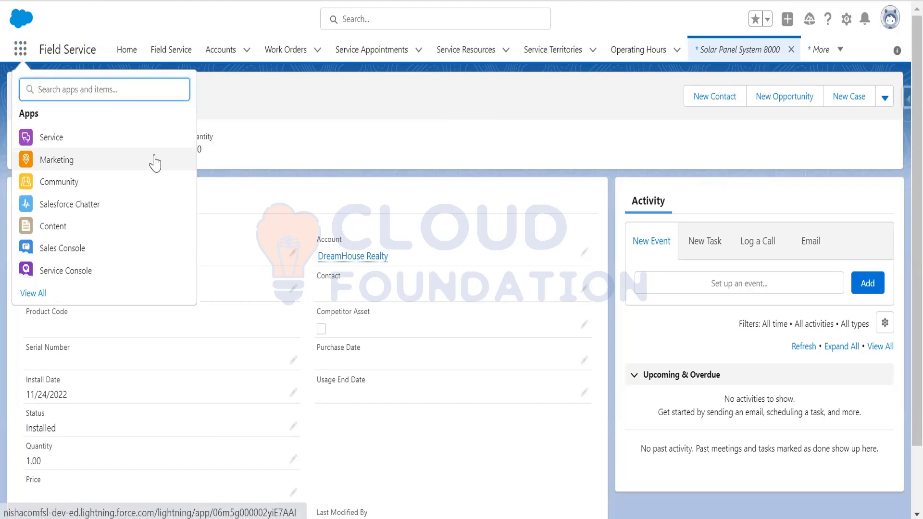
pyautogui.write('work')
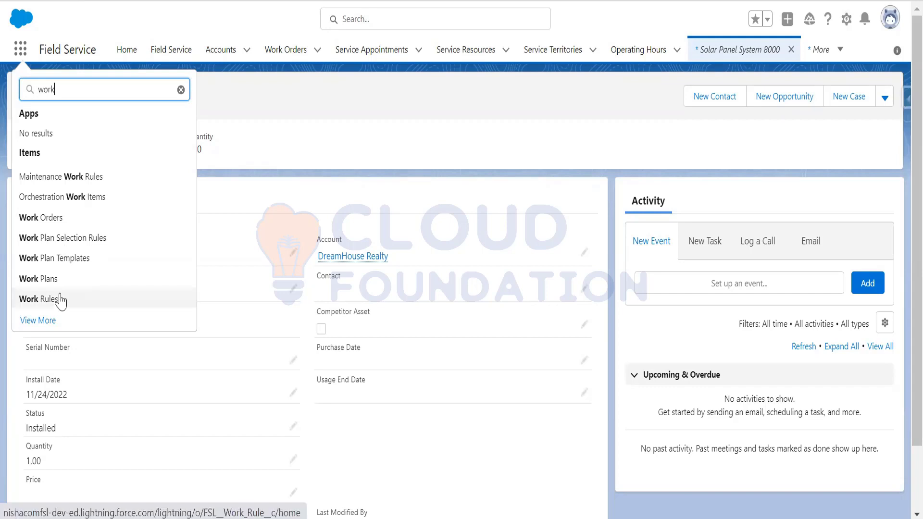
pyautogui.write('ty')
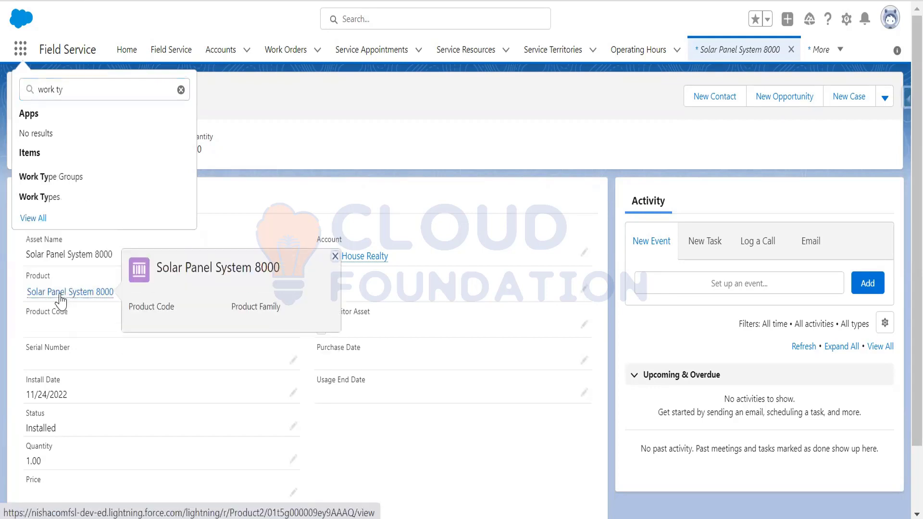
pyautogui.click(57, 198)
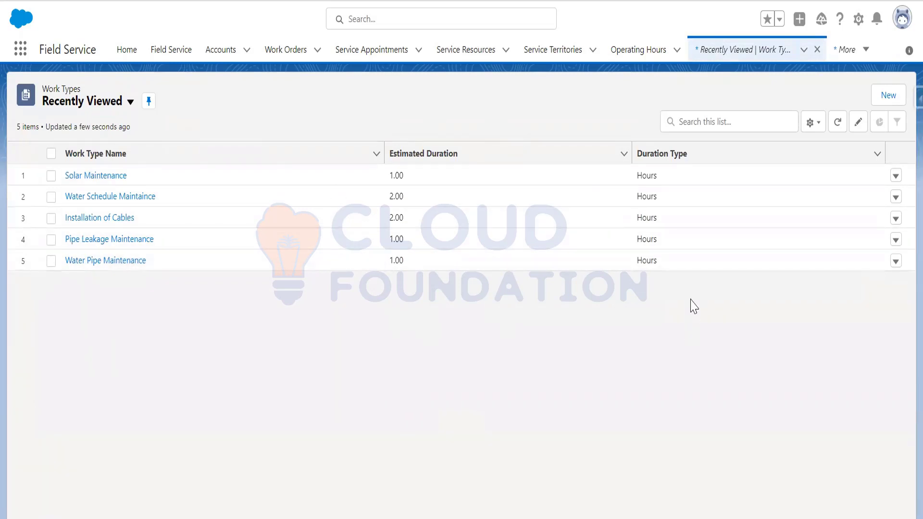
pyautogui.click(882, 98)
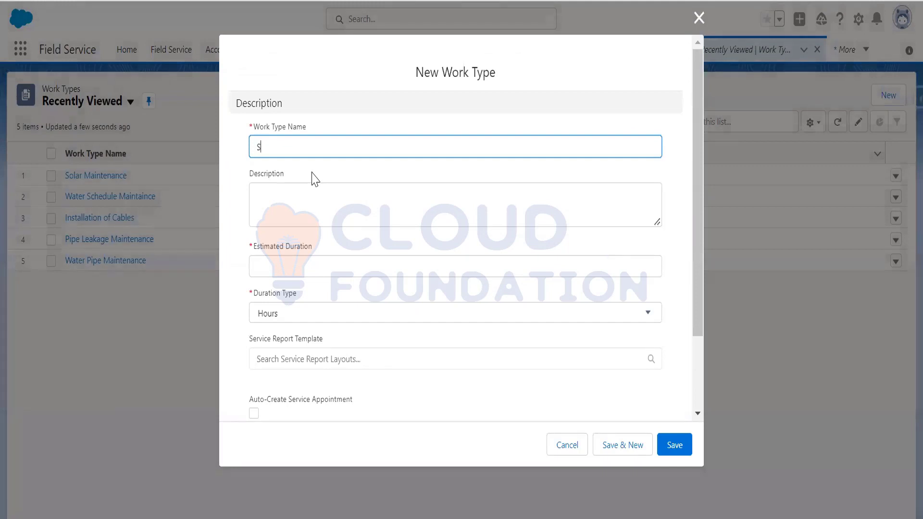
pyautogui.write('S')
pyautogui.click(567, 445)
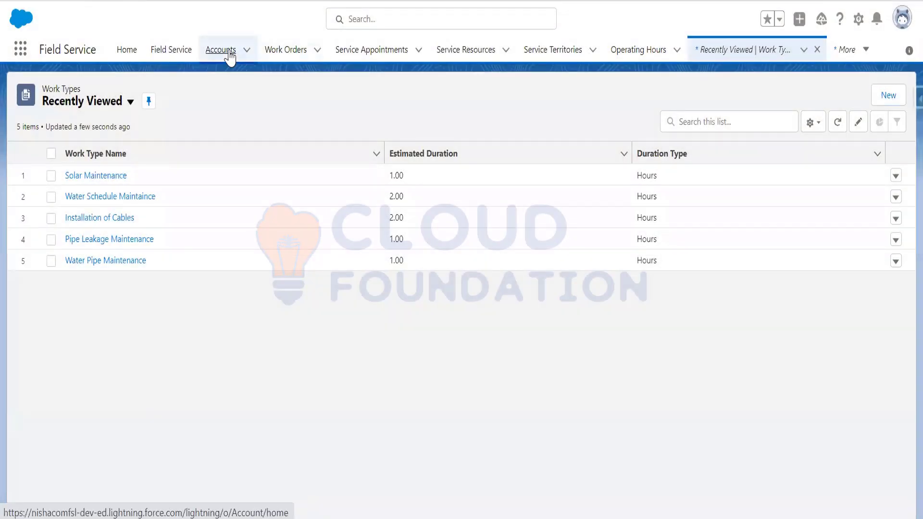
# Open the DreamHouse Realty account record and look over its assets.
pyautogui.click(230, 52)
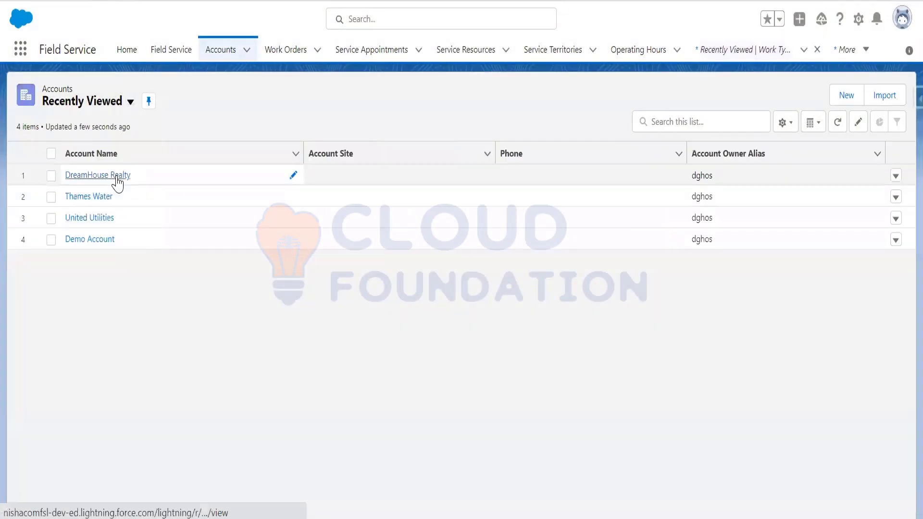
pyautogui.click(115, 177)
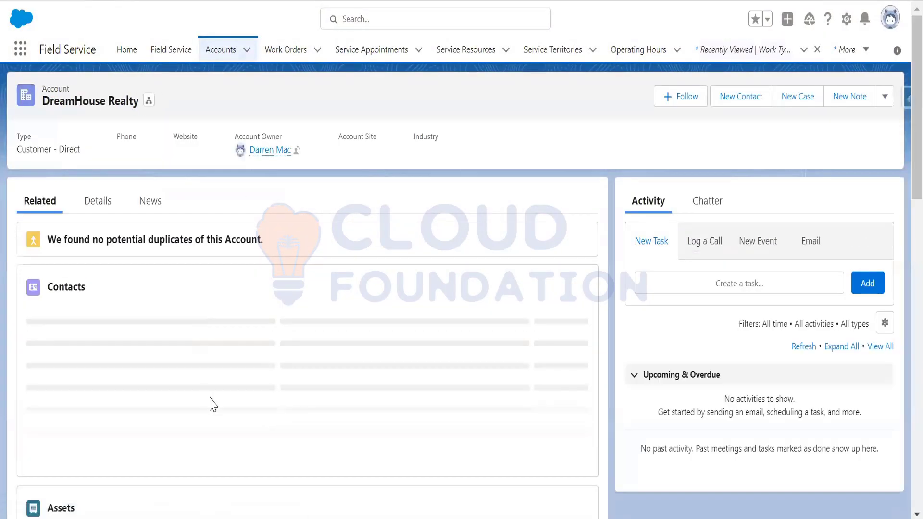
pyautogui.moveTo(67, 423)
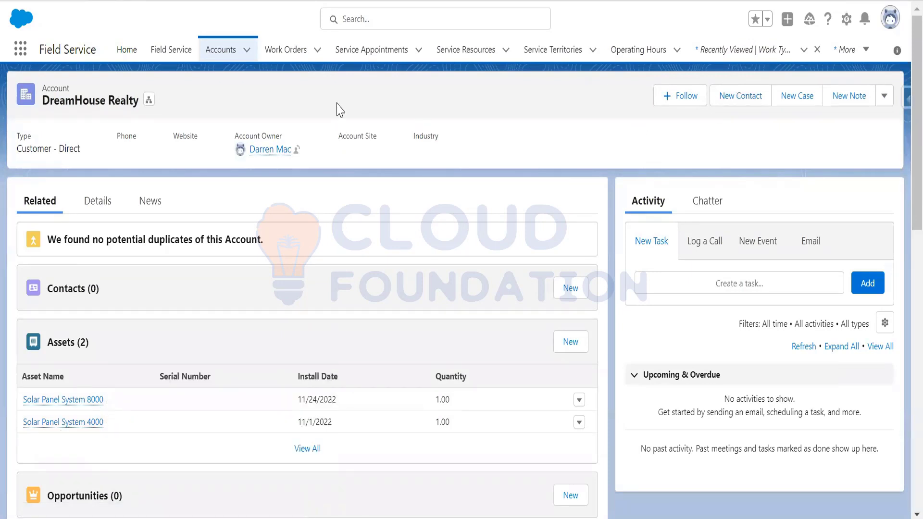
# Search the available apps and items for "work ty" and return to the Work Types list.
pyautogui.click(20, 50)
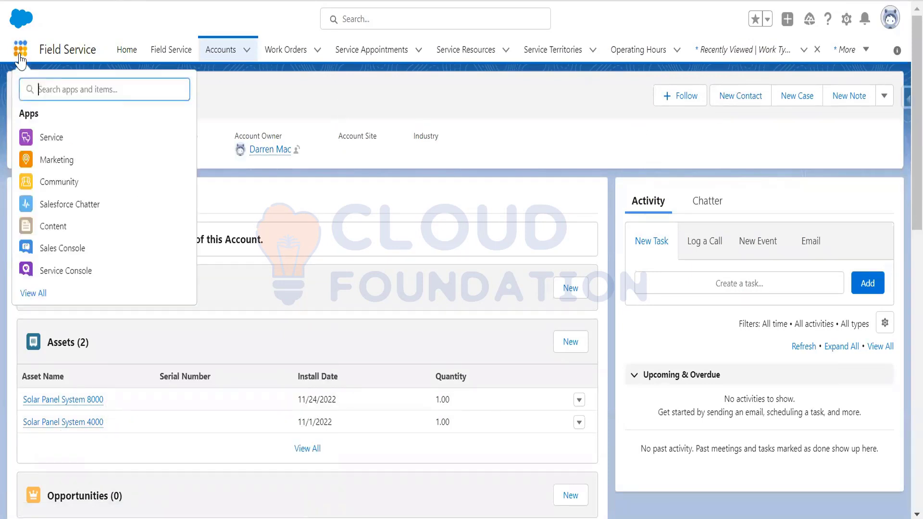
pyautogui.write('wor')
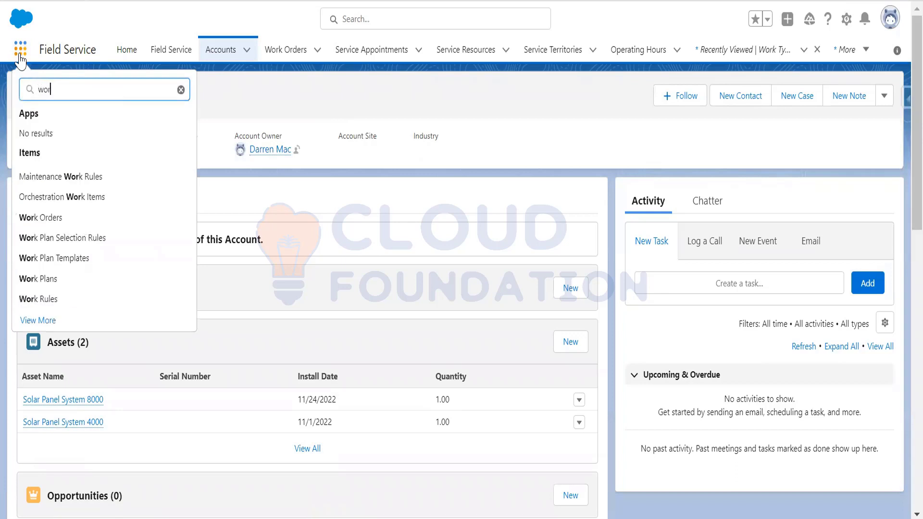
pyautogui.write('l')
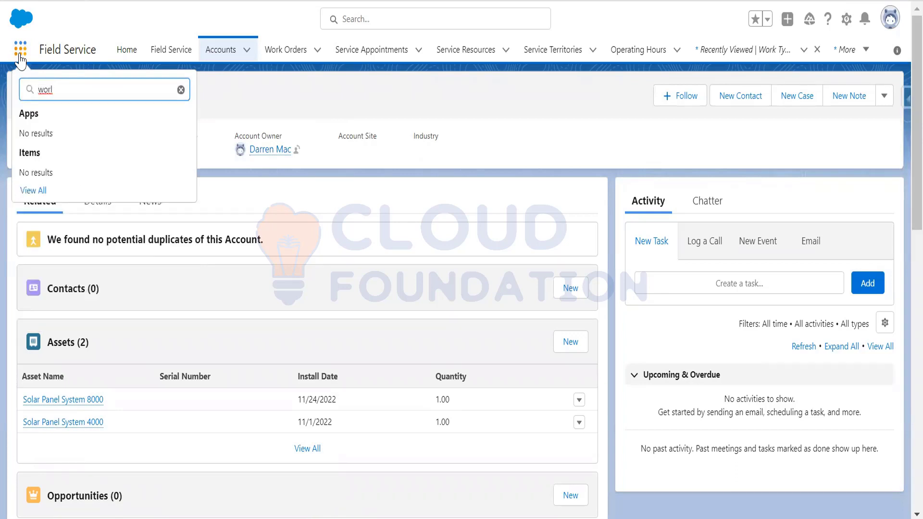
pyautogui.press('BackSpace')
pyautogui.write('k ty')
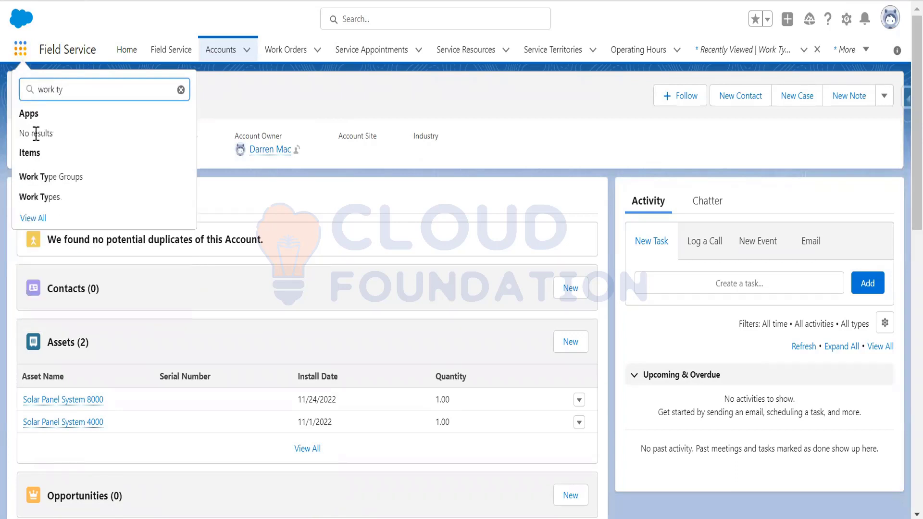
pyautogui.click(68, 198)
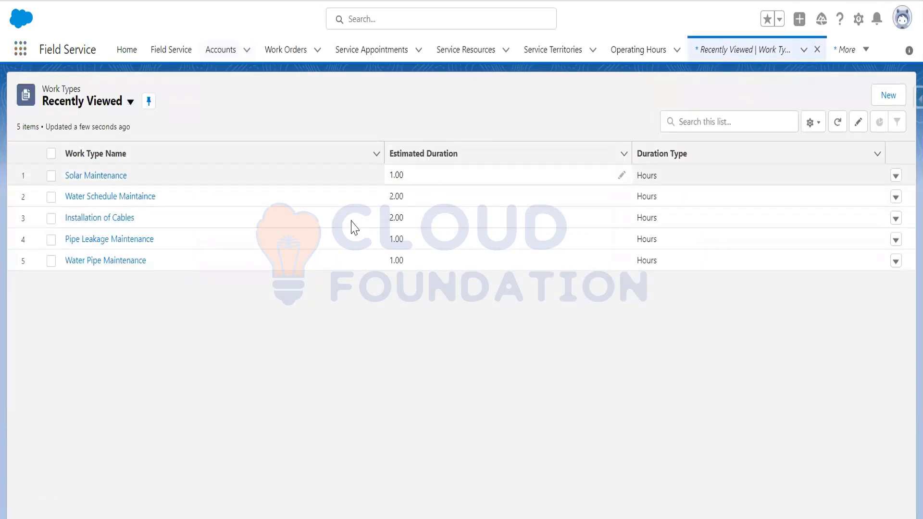
# Start a new work type named "Solar Panel System 8000 Maintenance" with an estimated duration of 1 hour.
pyautogui.click(887, 99)
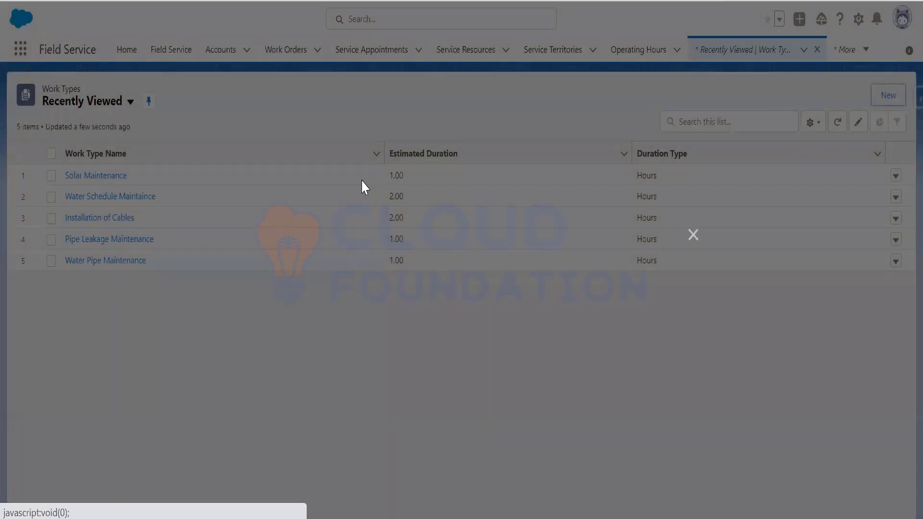
pyautogui.write('Solar')
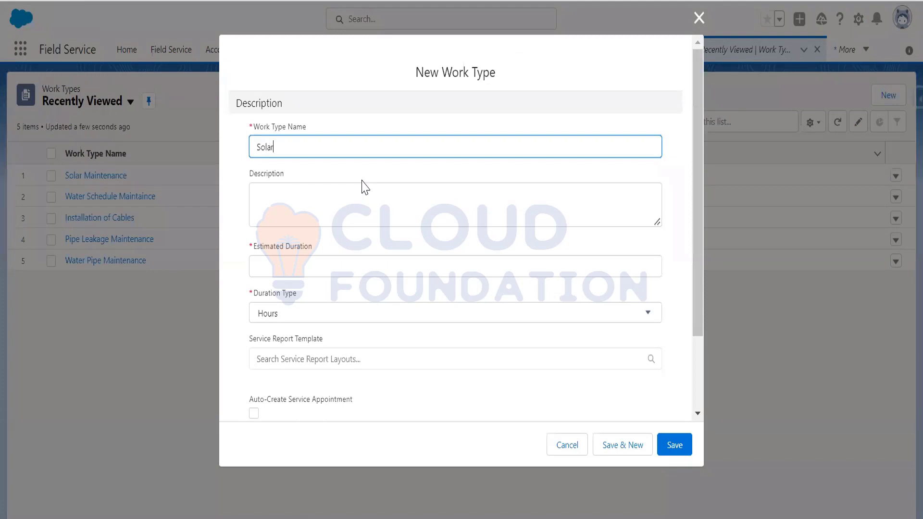
pyautogui.write(' Panel System 8000 Mainte')
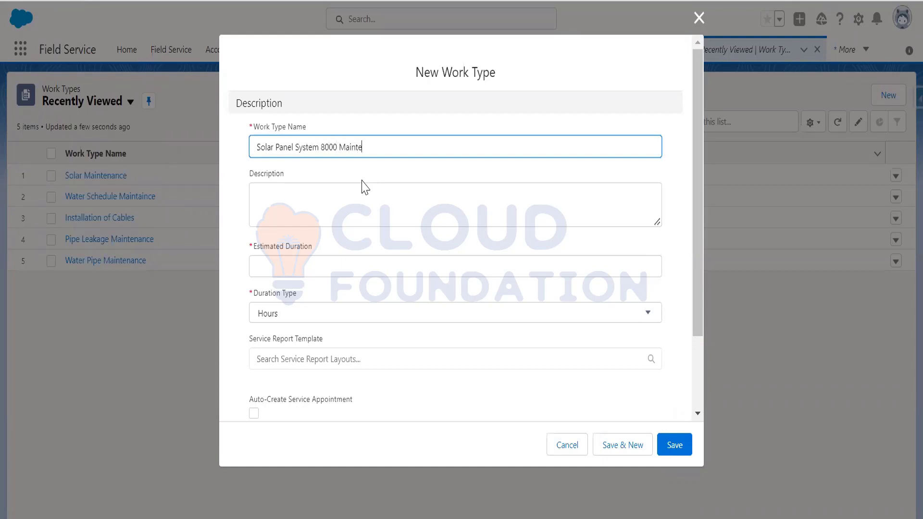
pyautogui.write('ncence')
pyautogui.click(319, 268)
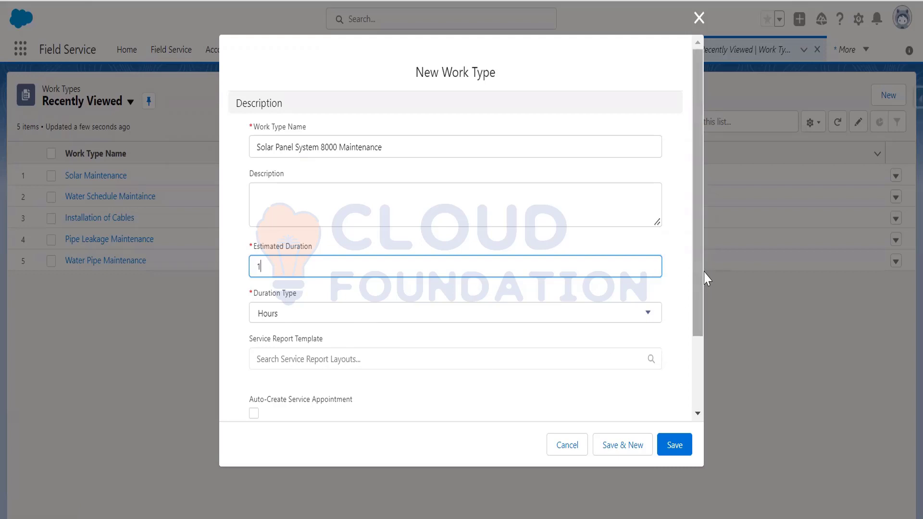
# Enable Auto-Create Service Appointment for the new work type, then save it and show its related lists.
pyautogui.moveTo(700, 268); pyautogui.dragTo(700, 338)
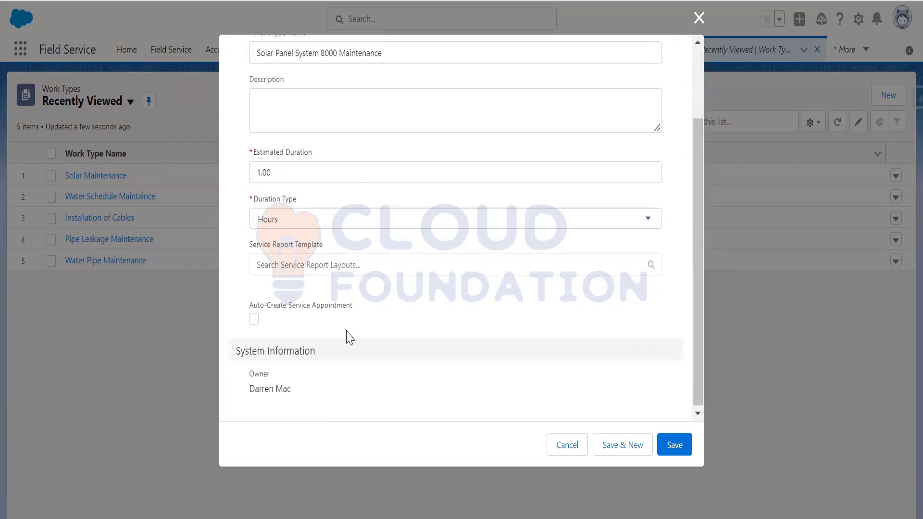
pyautogui.click(254, 320)
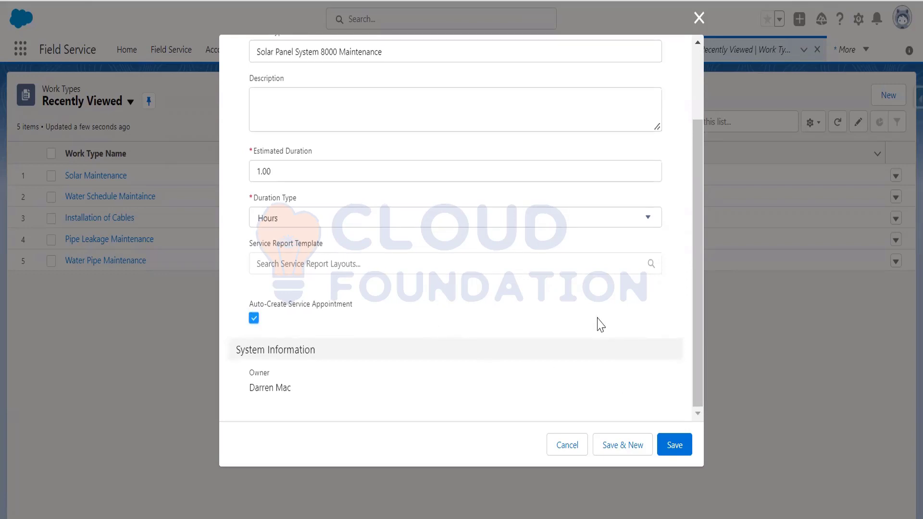
pyautogui.click(678, 446)
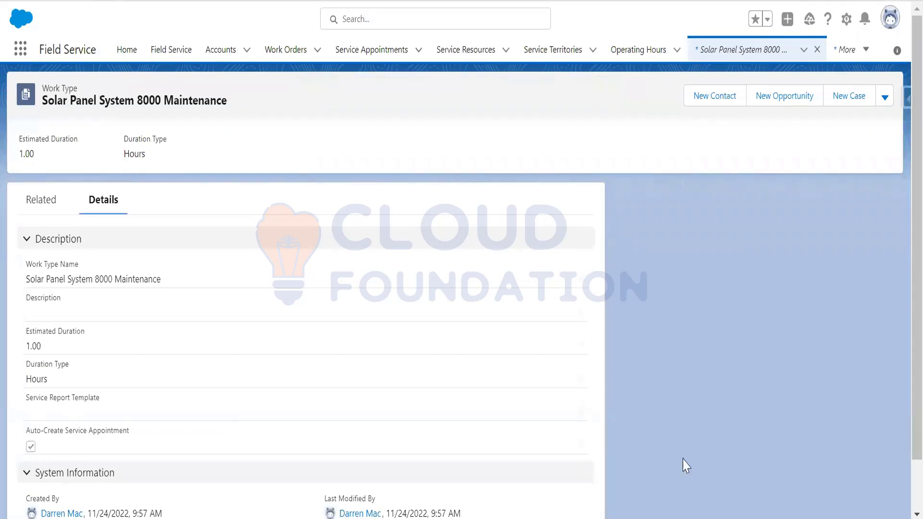
pyautogui.click(61, 213)
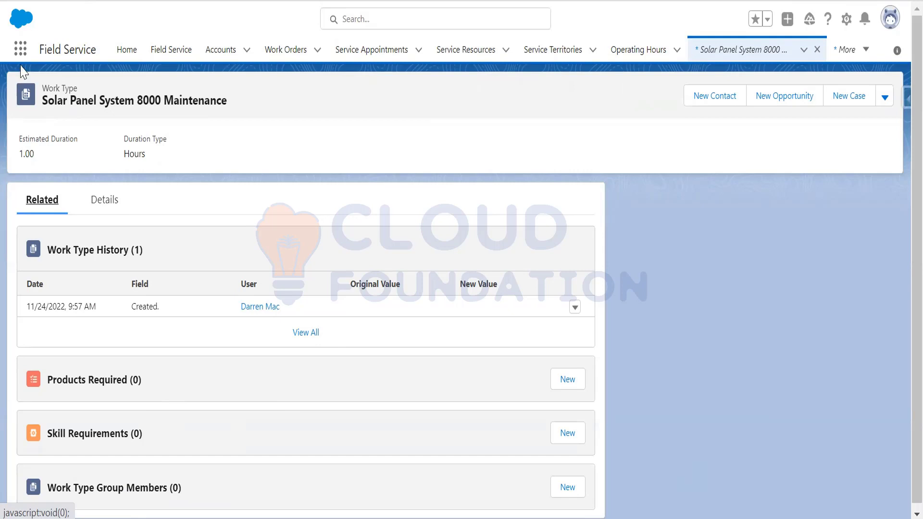
pyautogui.click(20, 48)
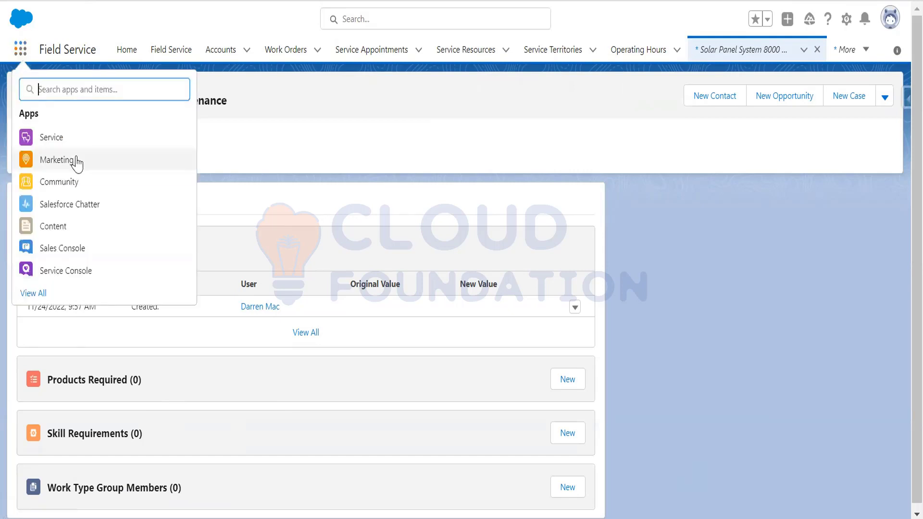
pyautogui.write('wor')
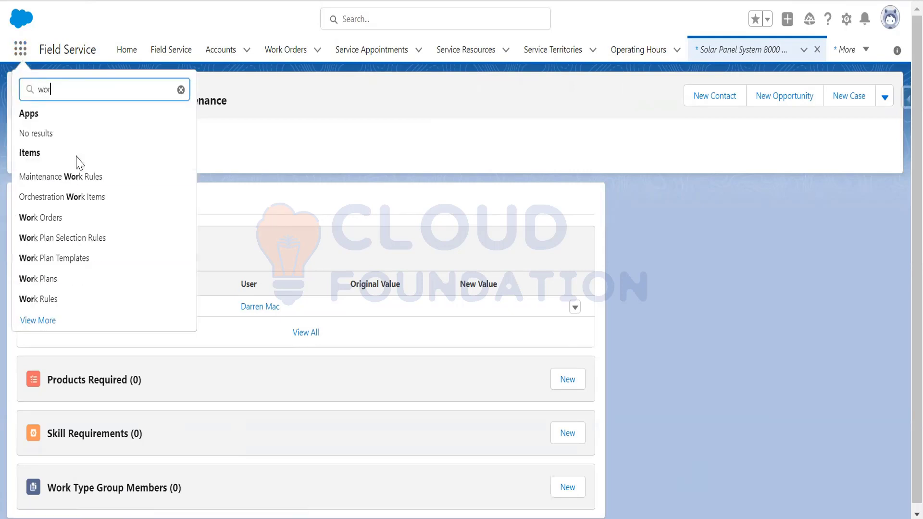
pyautogui.write('k')
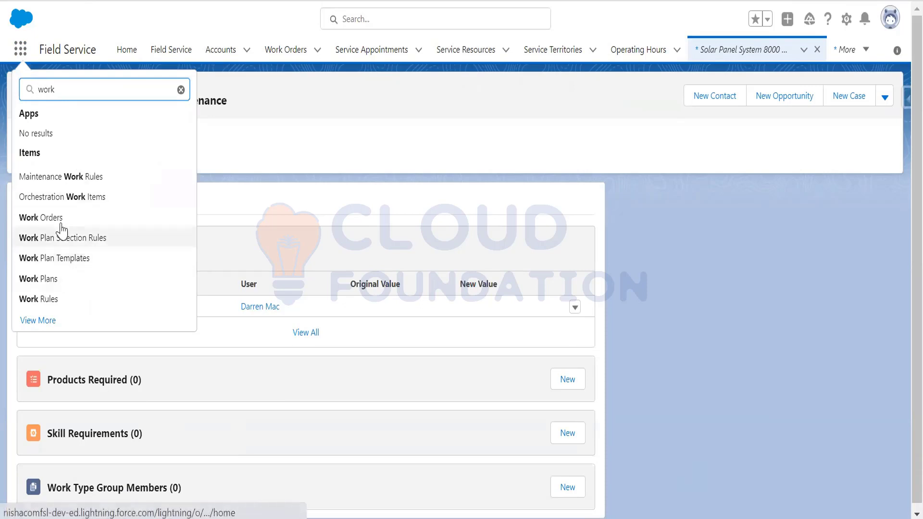
pyautogui.write(' typ')
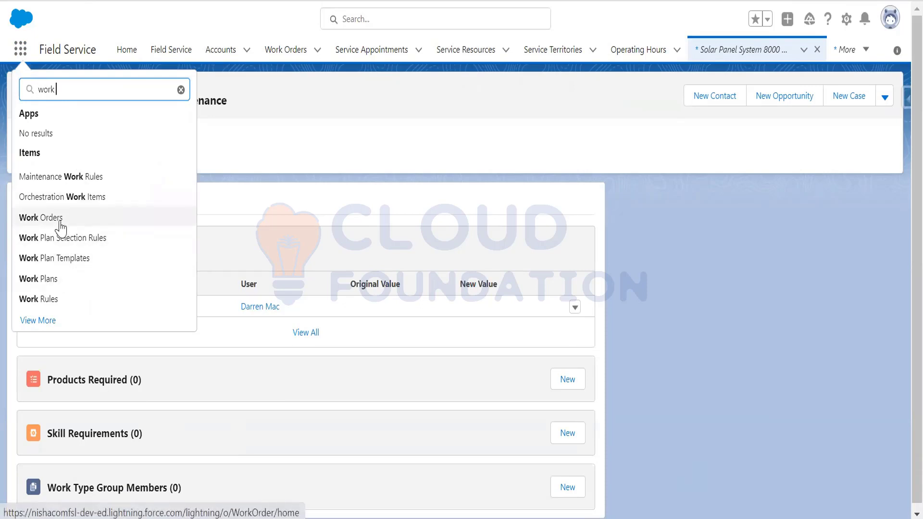
pyautogui.write('e')
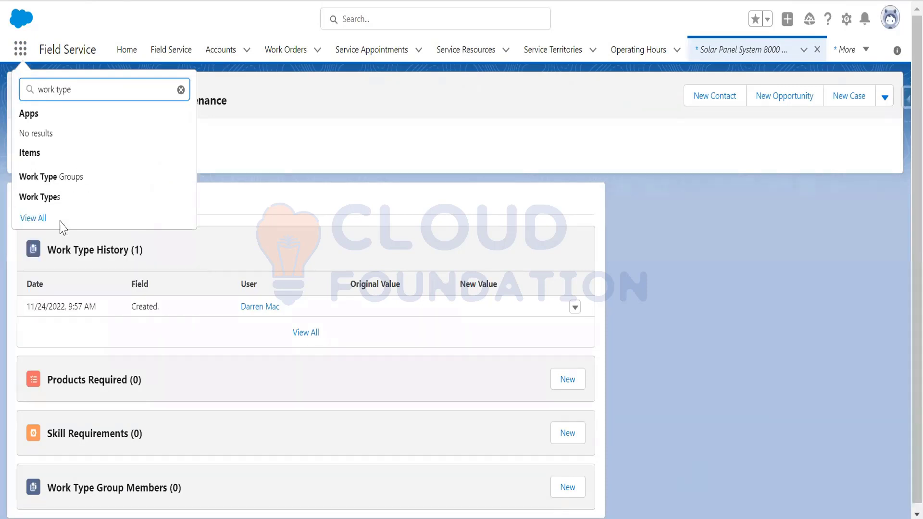
pyautogui.click(181, 90)
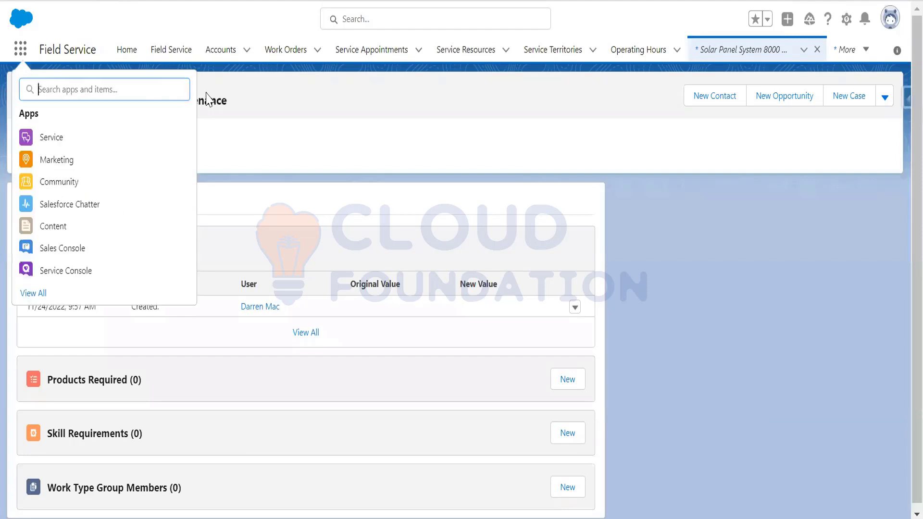
pyautogui.click(320, 140)
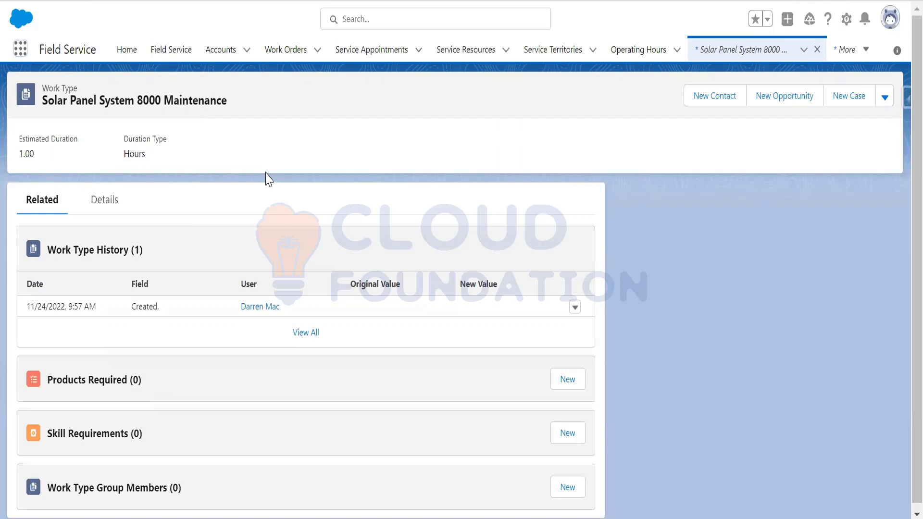
# Search the available apps and items for "main" and open the Maintenance Plans list.
pyautogui.click(21, 48)
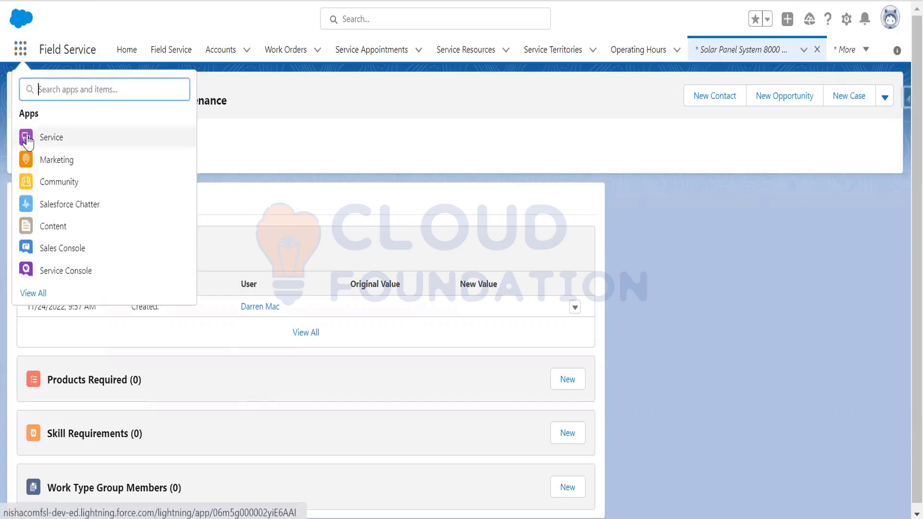
pyautogui.write('main')
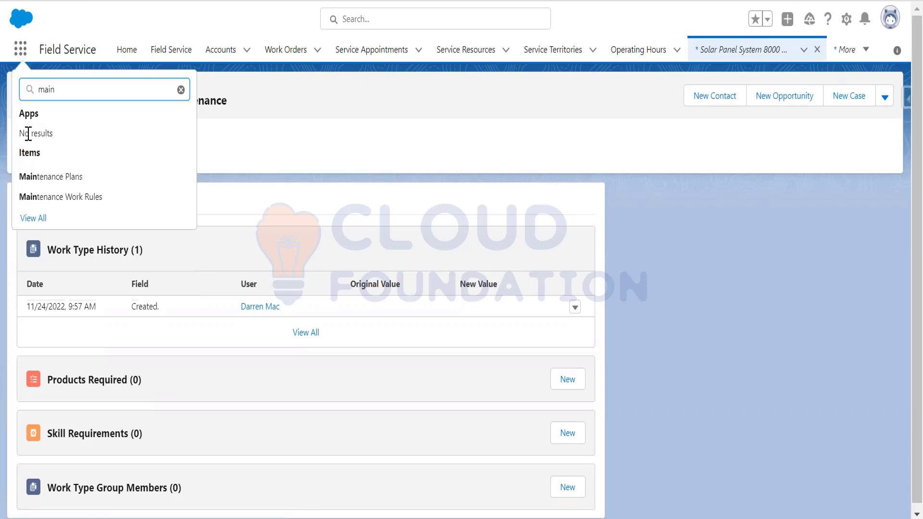
pyautogui.click(72, 177)
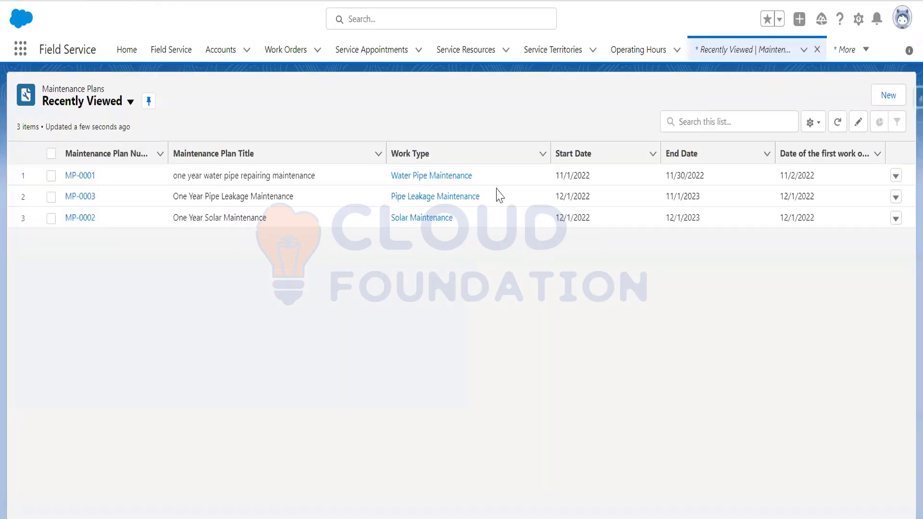
# Start a new maintenance plan with work type "Solar Panel System 8000 Maintenance" and account DreamHouse Realty.
pyautogui.click(888, 95)
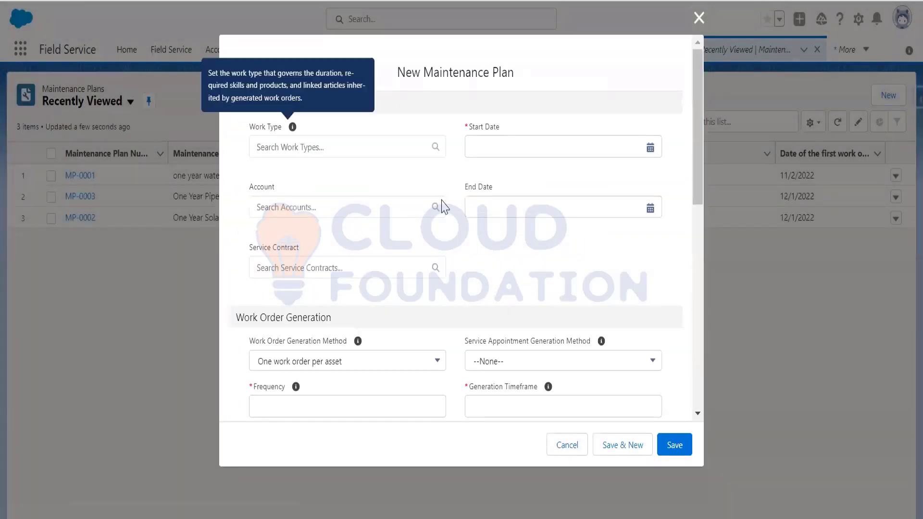
pyautogui.click(329, 146)
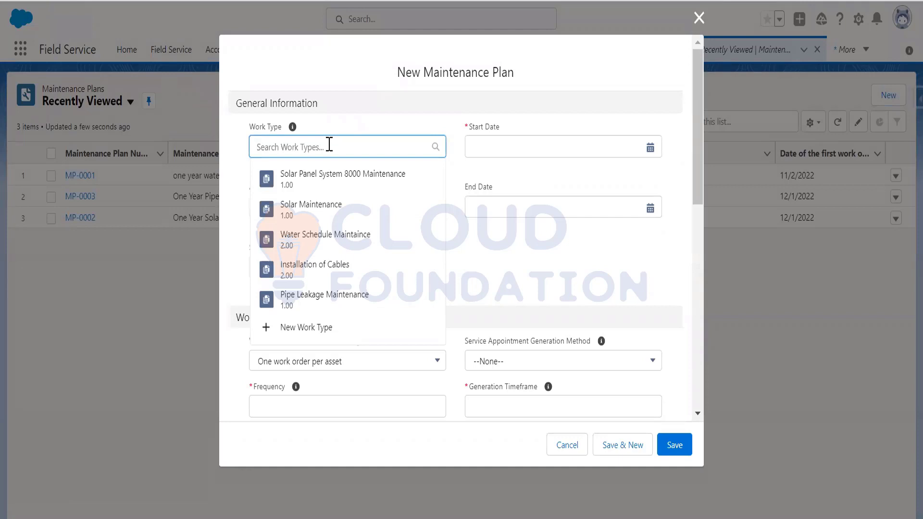
pyautogui.click(354, 189)
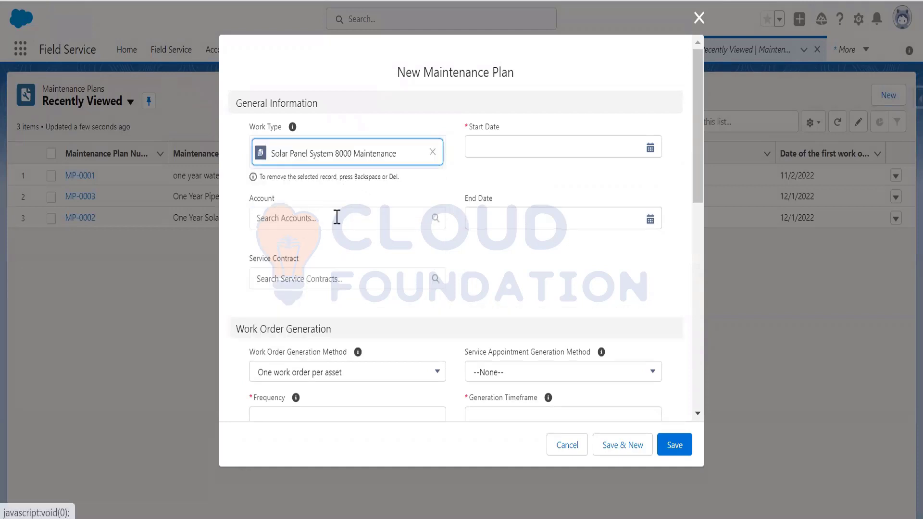
pyautogui.click(373, 218)
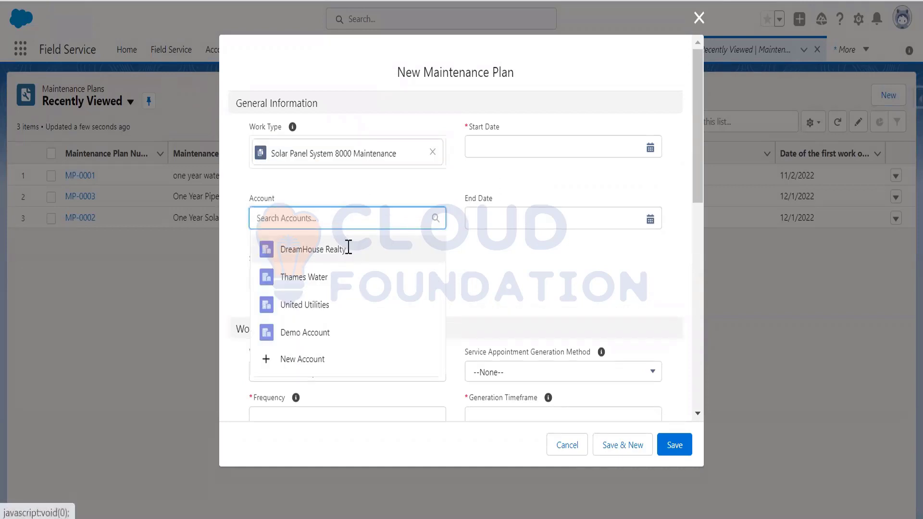
pyautogui.click(348, 247)
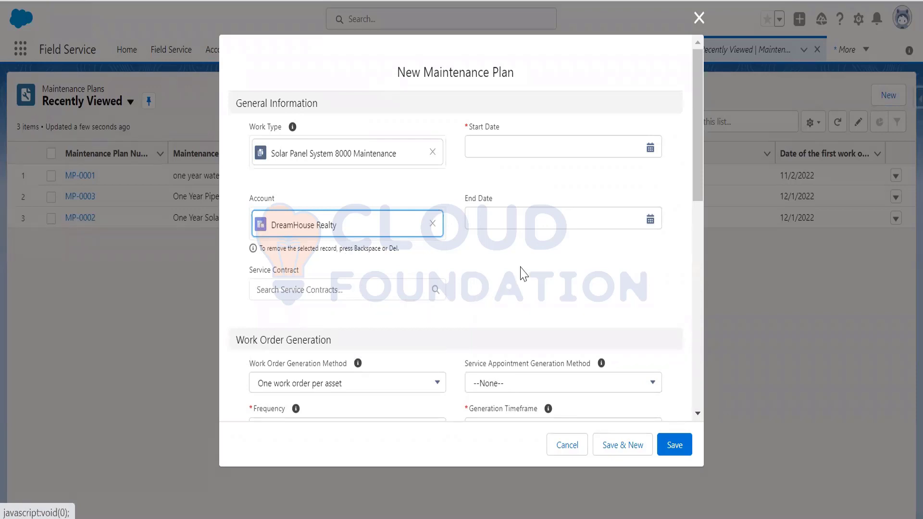
# Set the new maintenance plan's start date to 12/1/2022.
pyautogui.click(651, 138)
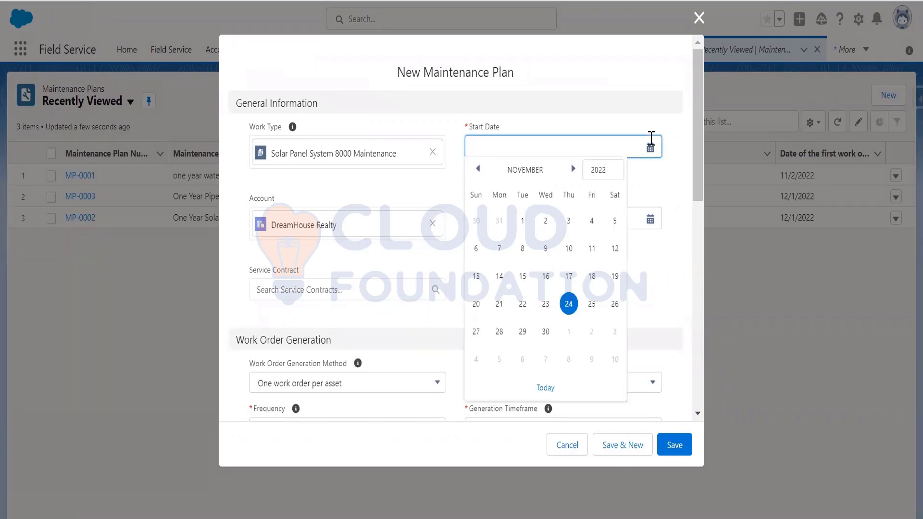
pyautogui.click(573, 173)
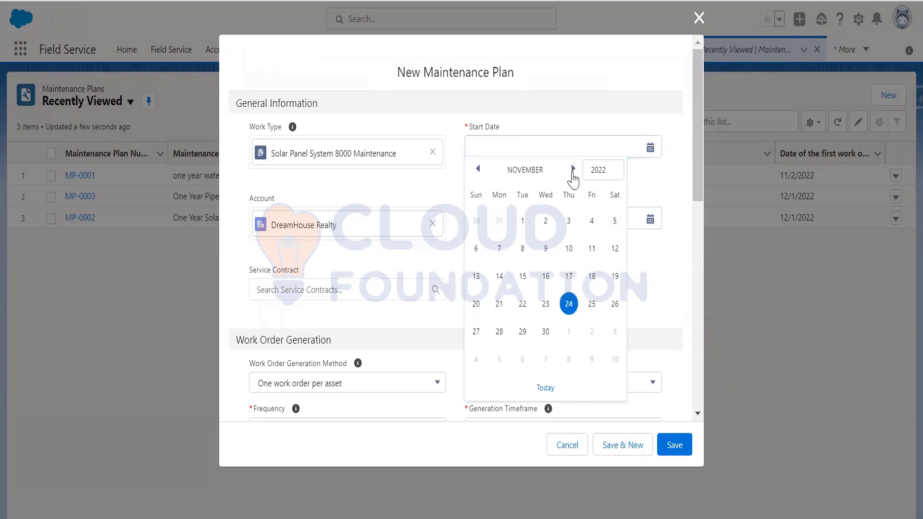
pyautogui.click(568, 222)
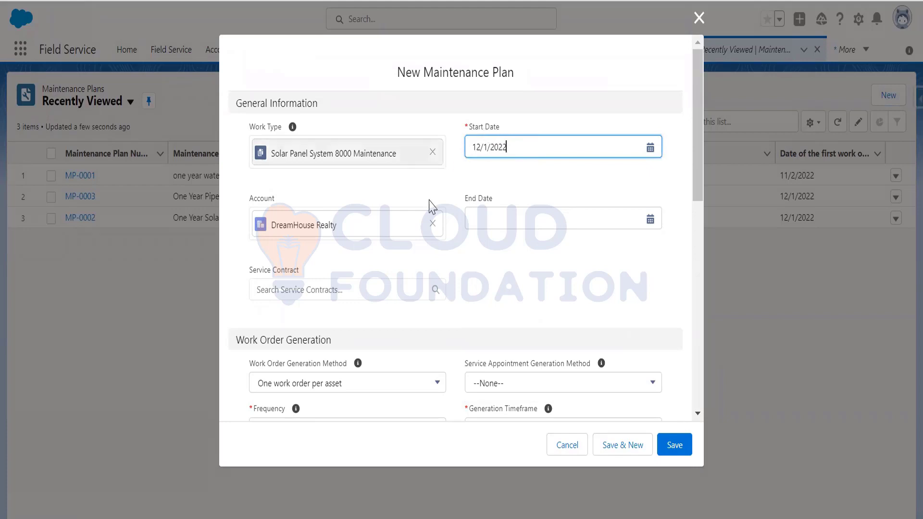
pyautogui.moveTo(696, 169); pyautogui.dragTo(699, 202)
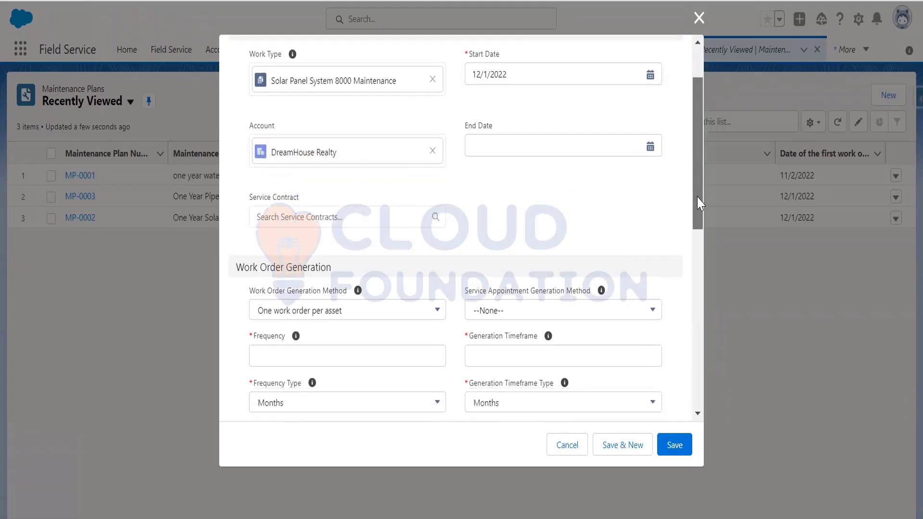
# Set the new maintenance plan's end date to 12/1/2023.
pyautogui.scroll(-1, 698, 197)
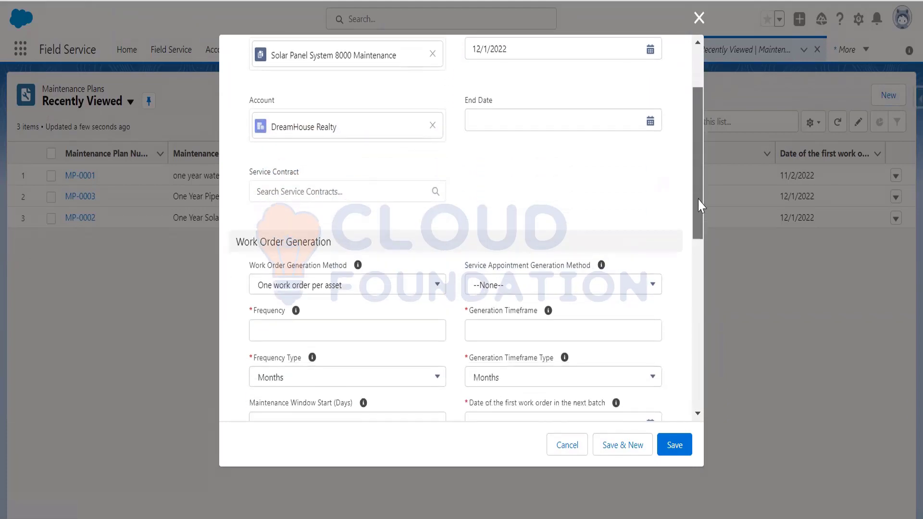
pyautogui.click(651, 123)
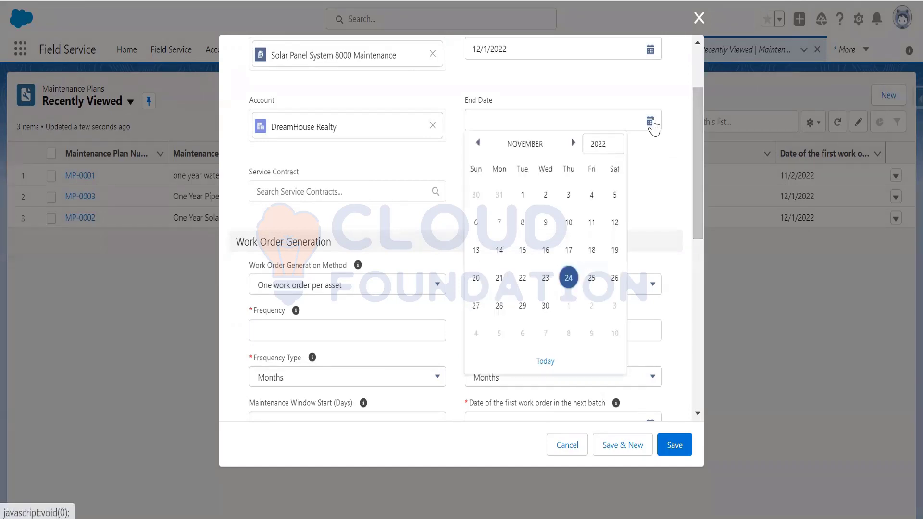
pyautogui.click(621, 147)
pyautogui.click(618, 378)
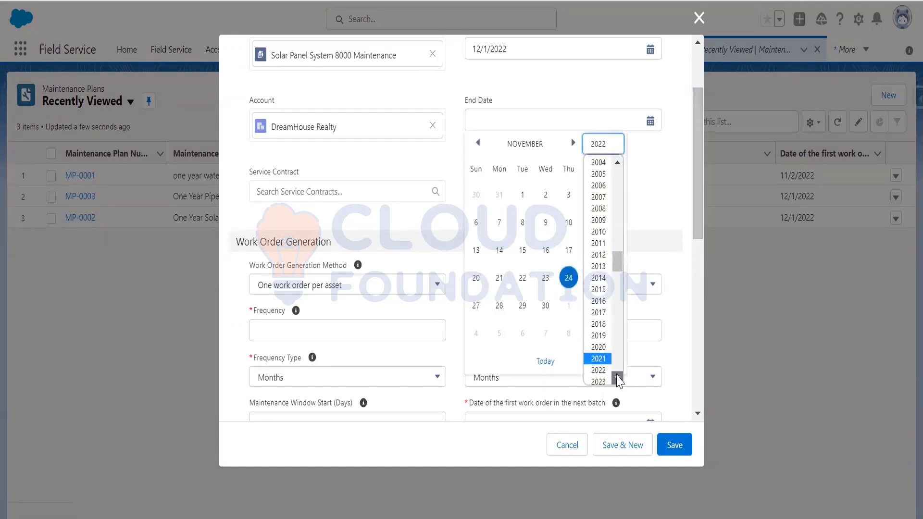
pyautogui.click(599, 359)
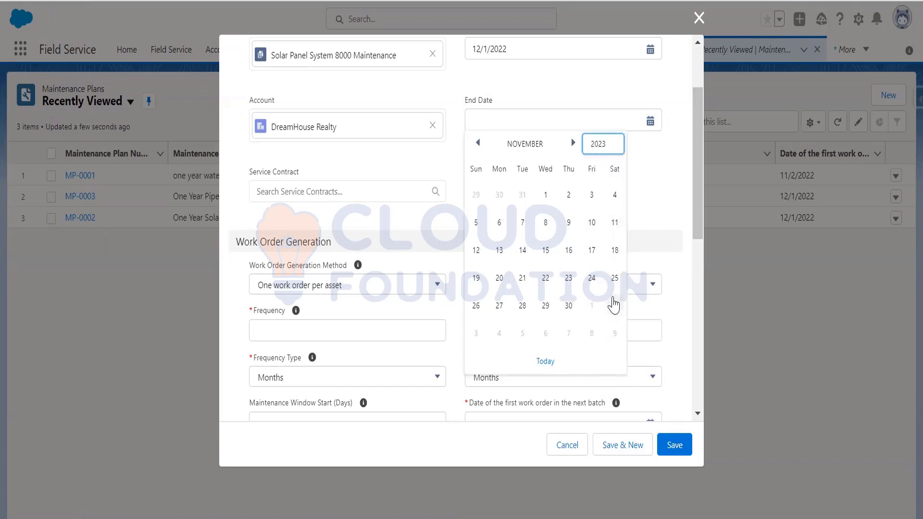
pyautogui.click(572, 143)
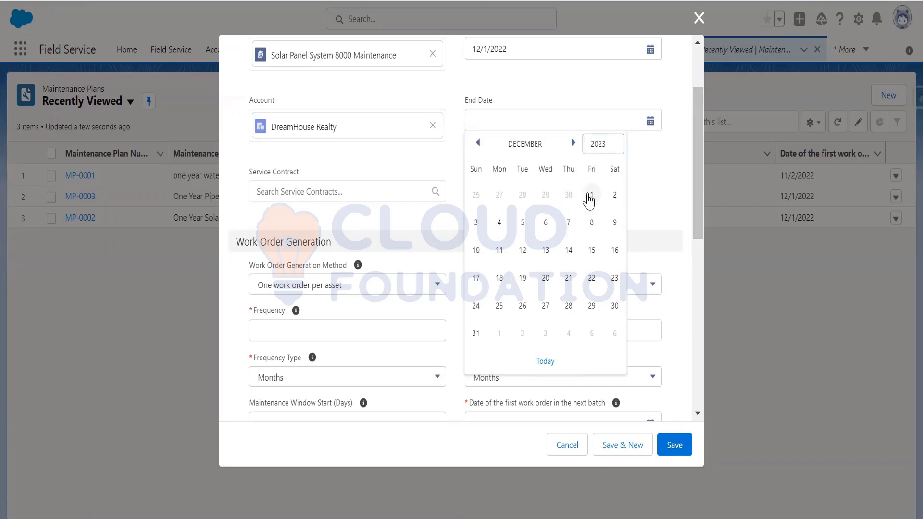
pyautogui.click(590, 195)
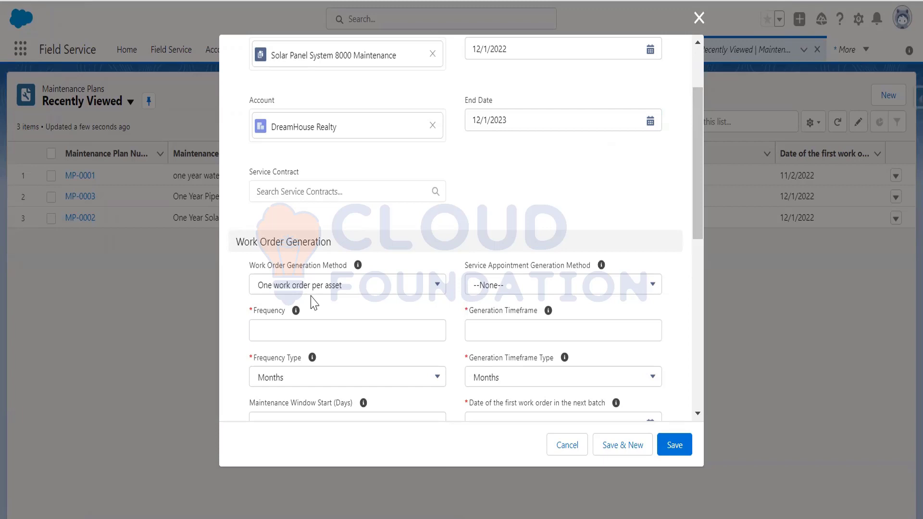
# Set the plan's work order generation frequency to 1 and its generation timeframe to 12.
pyautogui.moveTo(701, 233); pyautogui.dragTo(701, 268)
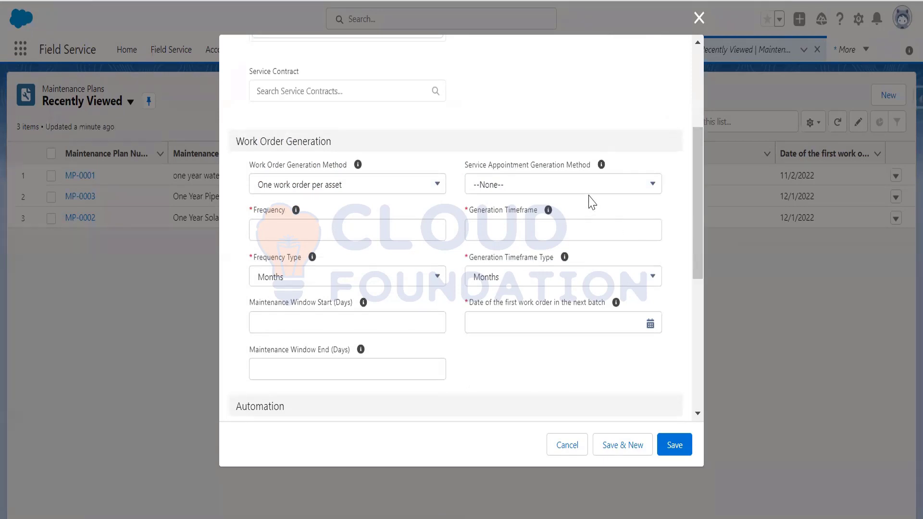
pyautogui.click(327, 230)
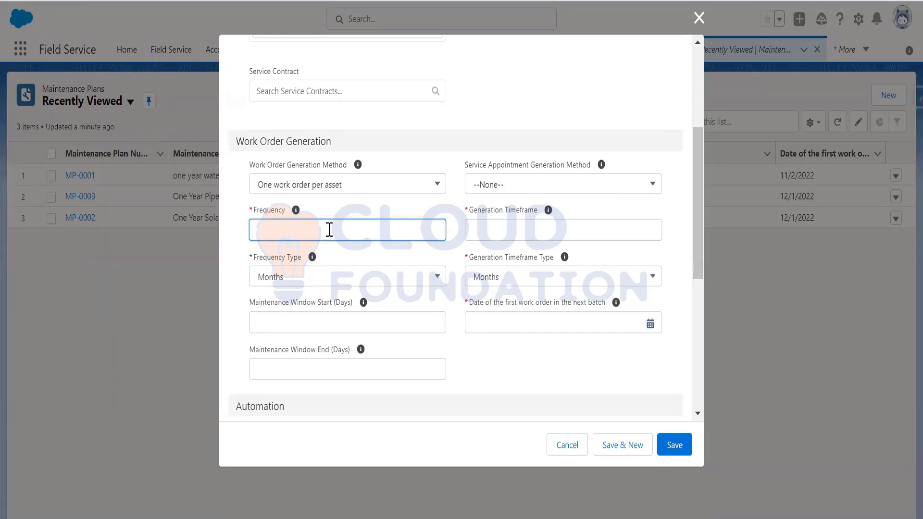
pyautogui.moveTo(297, 214)
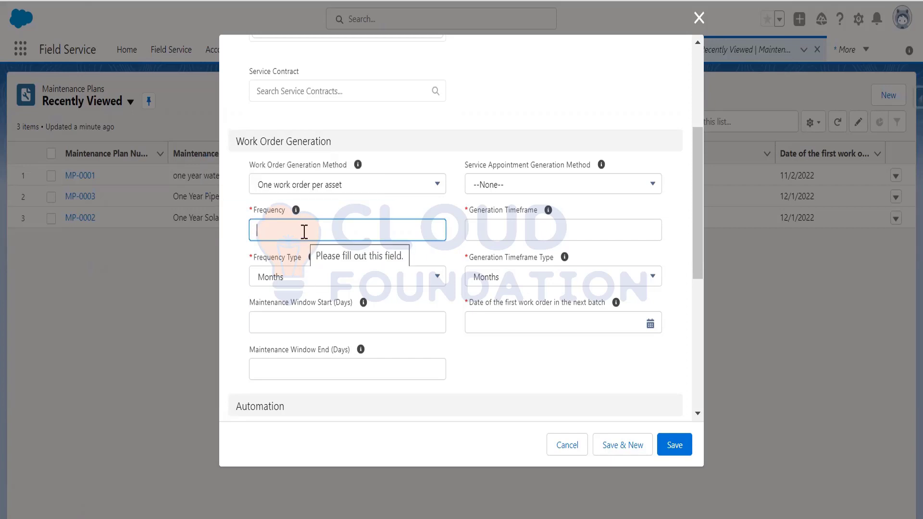
pyautogui.write('1')
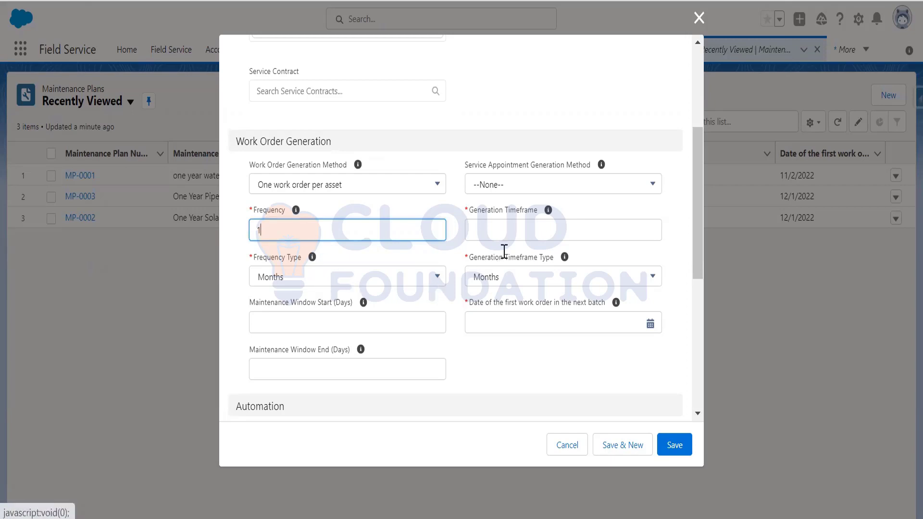
pyautogui.click(511, 229)
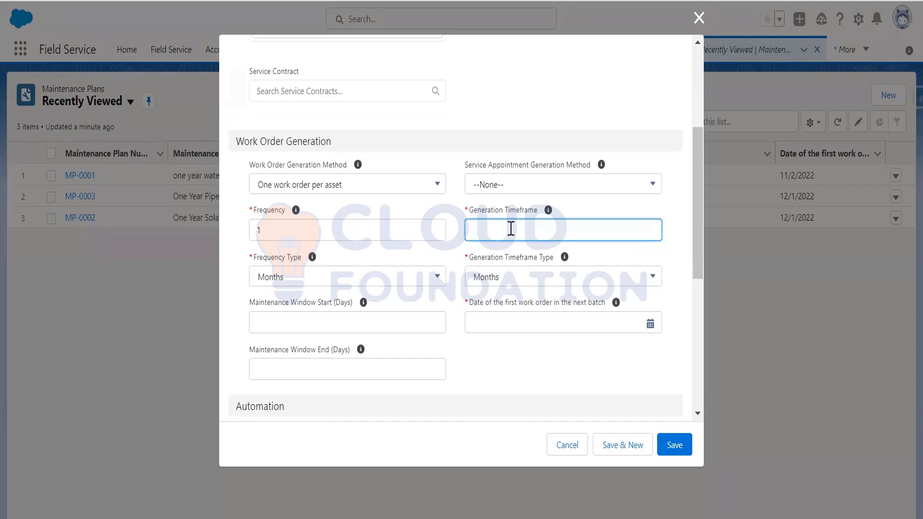
pyautogui.write('12')
# Set the date of the first work order in the plan's next batch to 12/1/2022.
pyautogui.click(650, 331)
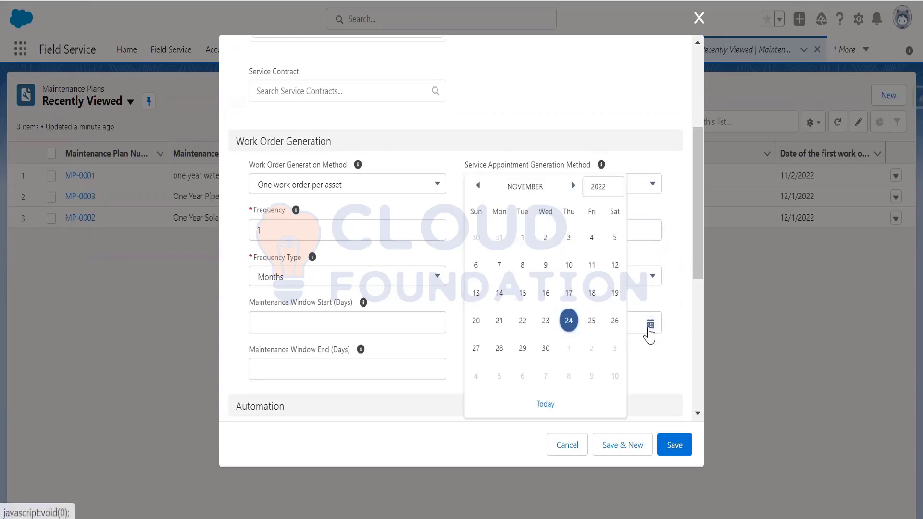
pyautogui.click(574, 185)
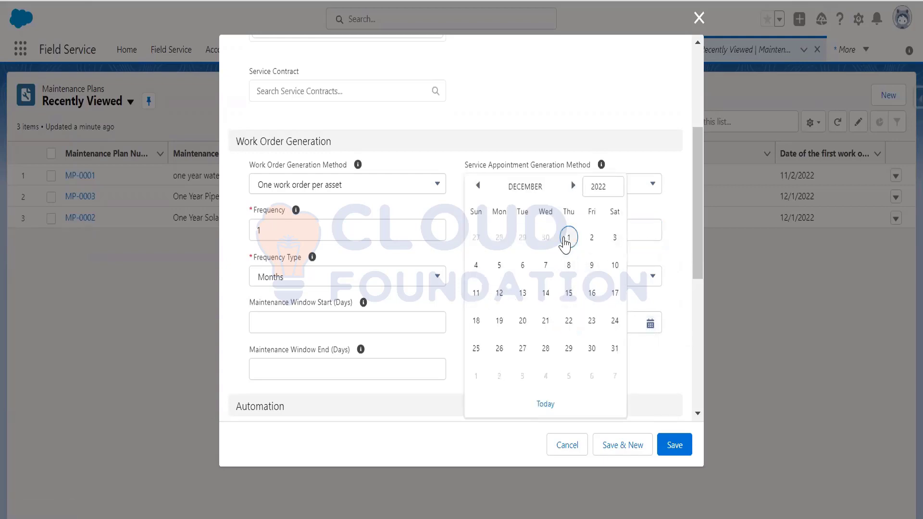
pyautogui.click(568, 237)
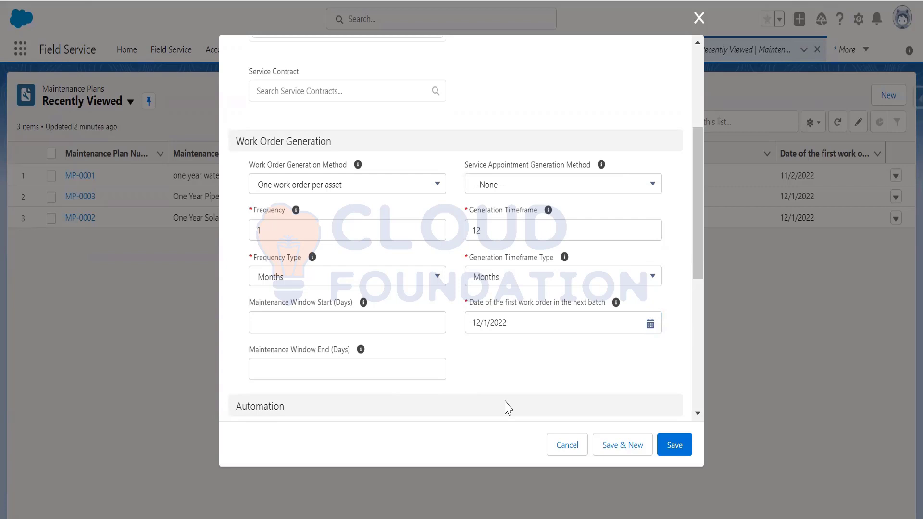
# Set the maintenance window start and end to 3 days each, then save the maintenance plan.
pyautogui.click(359, 326)
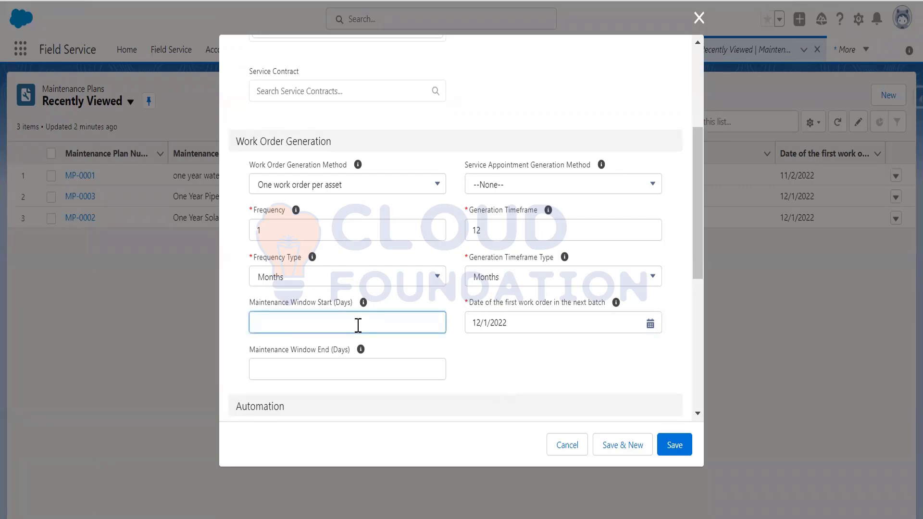
pyautogui.write('3')
pyautogui.click(344, 366)
pyautogui.write('3')
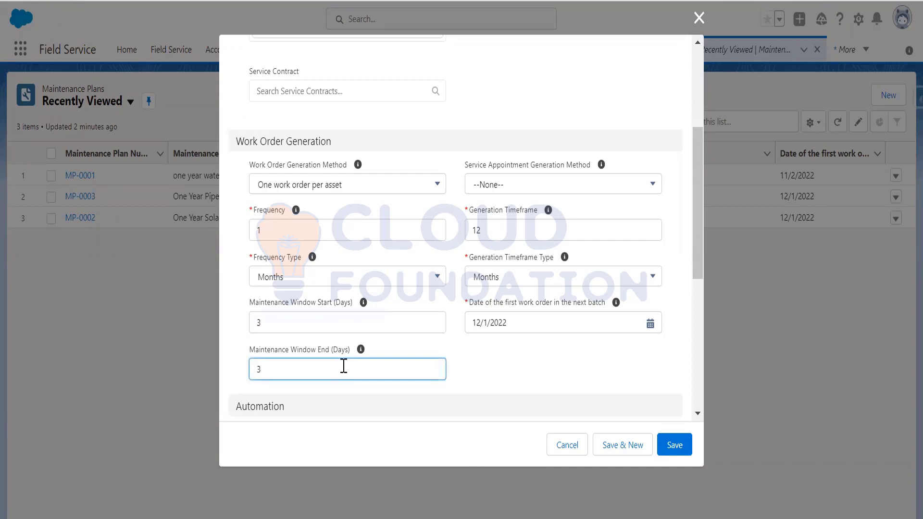
pyautogui.moveTo(701, 244); pyautogui.dragTo(702, 305)
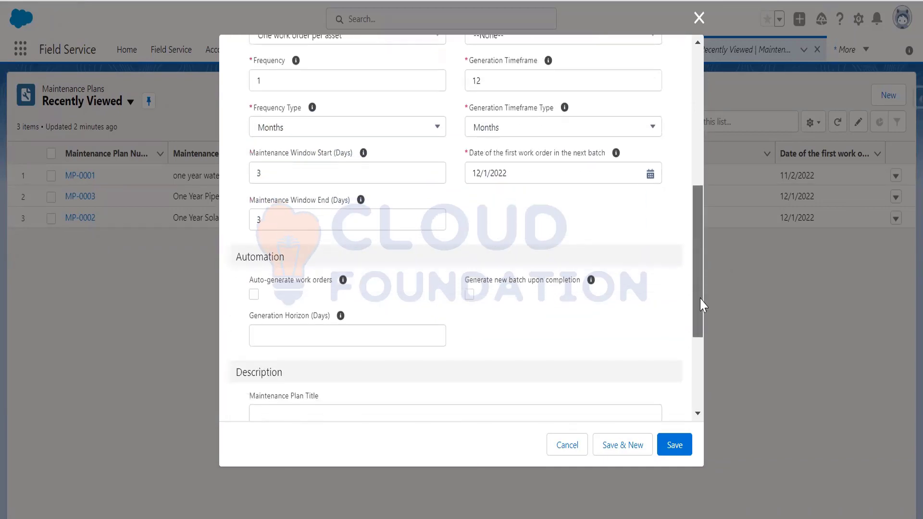
pyautogui.moveTo(701, 305); pyautogui.dragTo(711, 397)
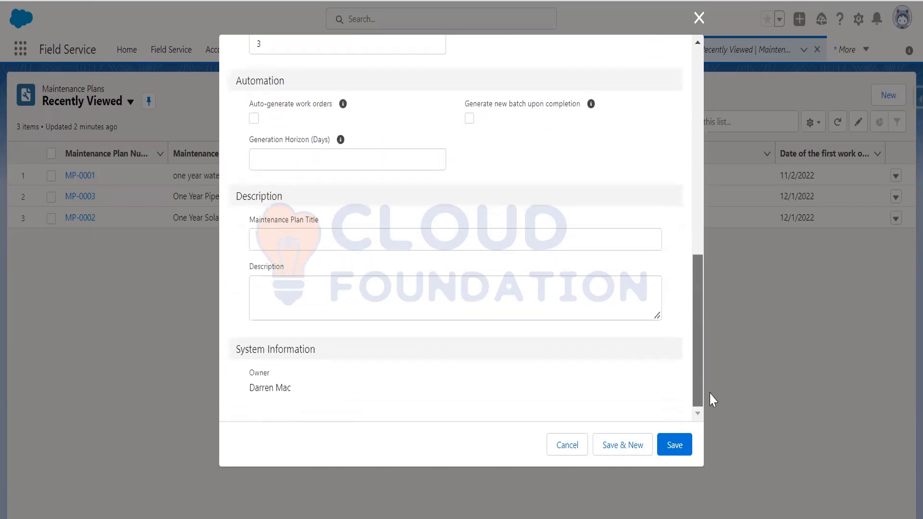
pyautogui.click(683, 449)
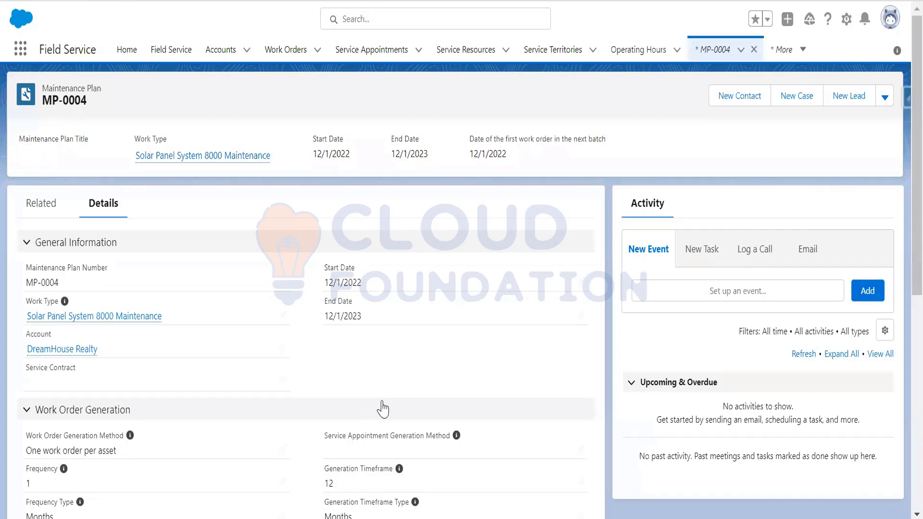
# Switch to the text editor notes and review the work type, maintenance plan and work rule steps under Create Maintenance Plans.
pyautogui.hotkey('alt', 'Tab')
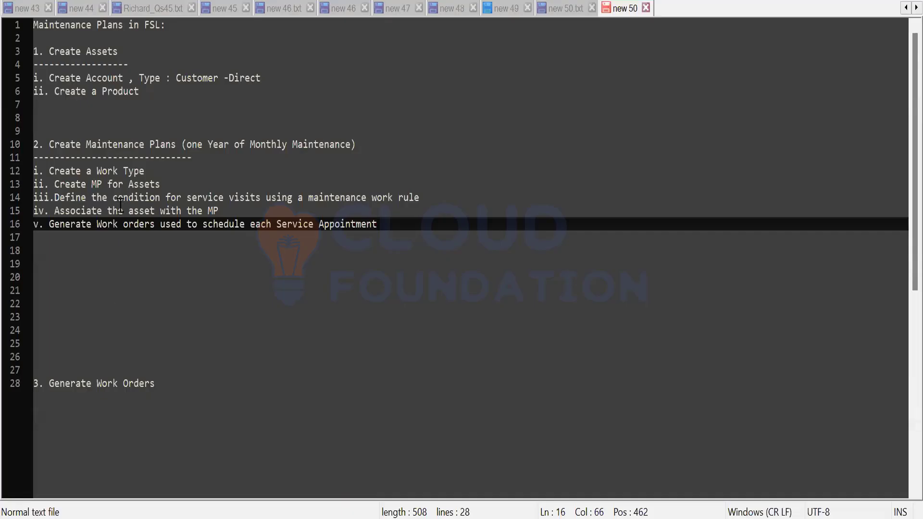
pyautogui.moveTo(49, 171); pyautogui.dragTo(124, 171)
pyautogui.moveTo(178, 183); pyautogui.dragTo(420, 204)
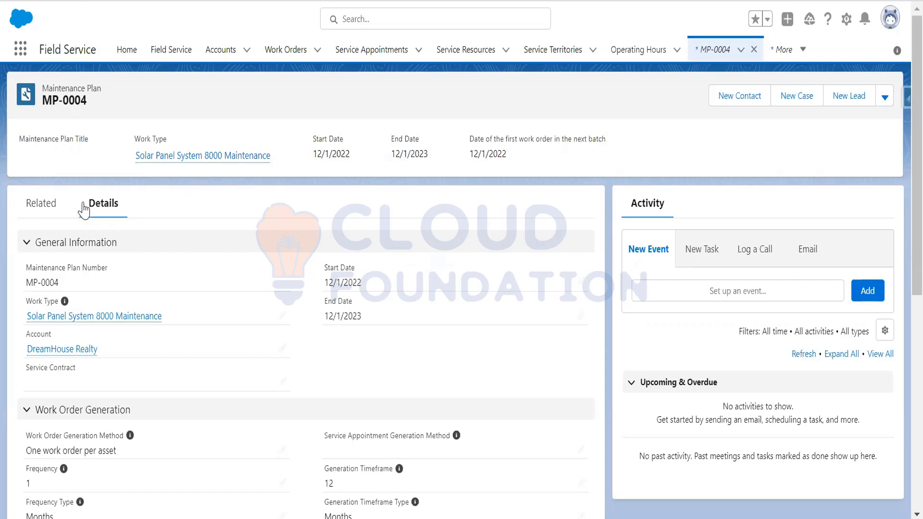
# Start a maintenance work rule for the saved plan, titled "Monthly Solar Maintenance 8000", with work type Solar Panel System 8000 Maintenance.
pyautogui.click(41, 204)
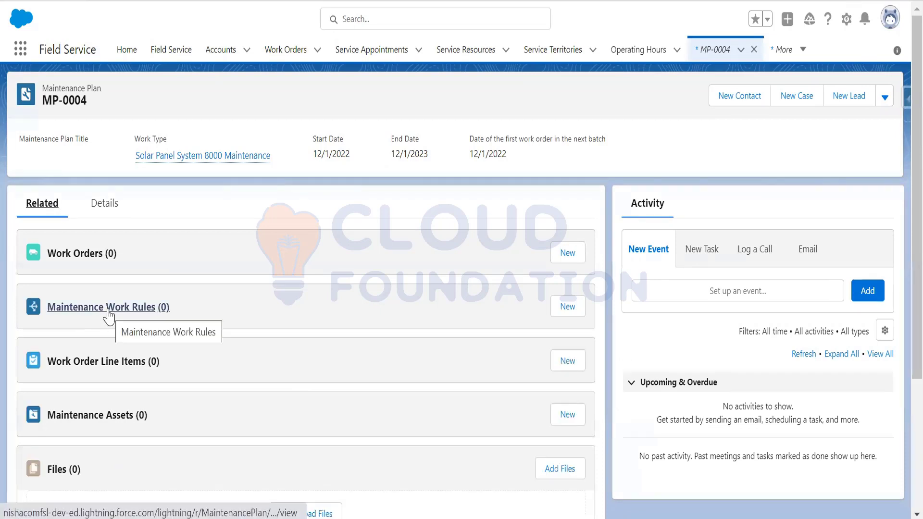
pyautogui.click(567, 307)
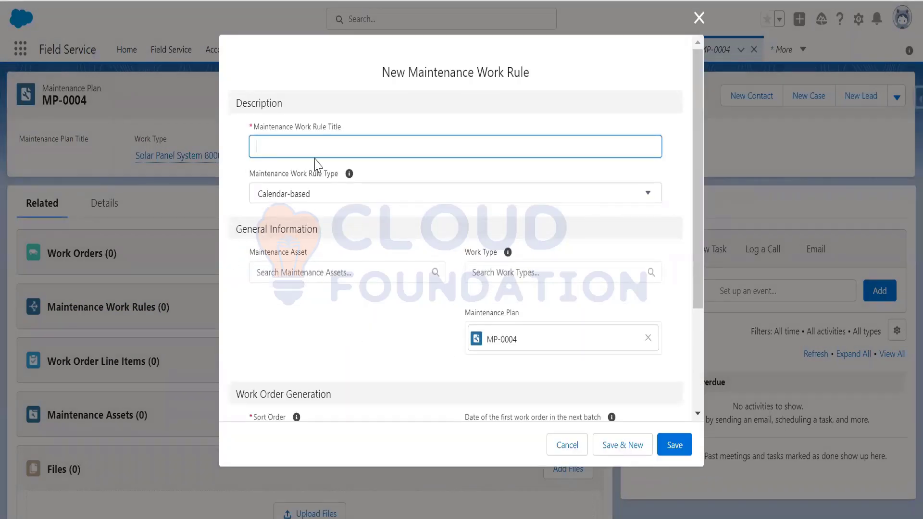
pyautogui.write('Monthly Solar Maintenance 8000')
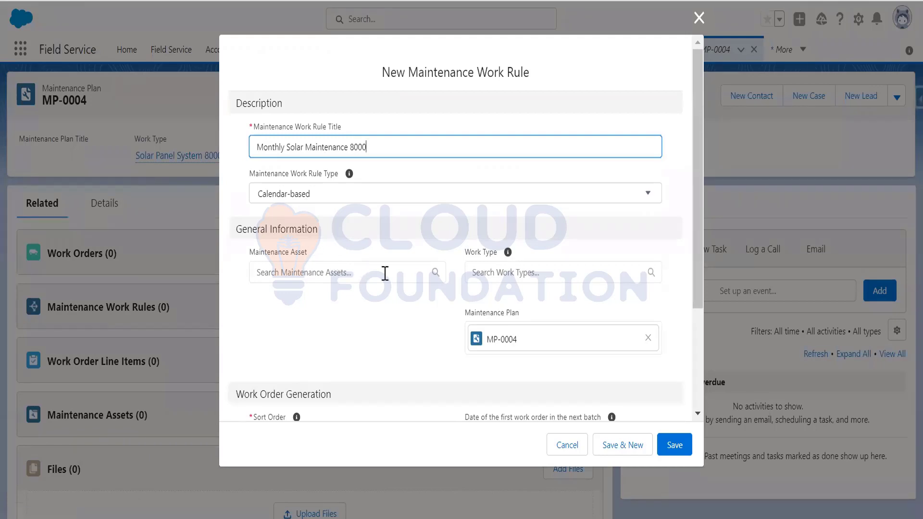
pyautogui.click(542, 272)
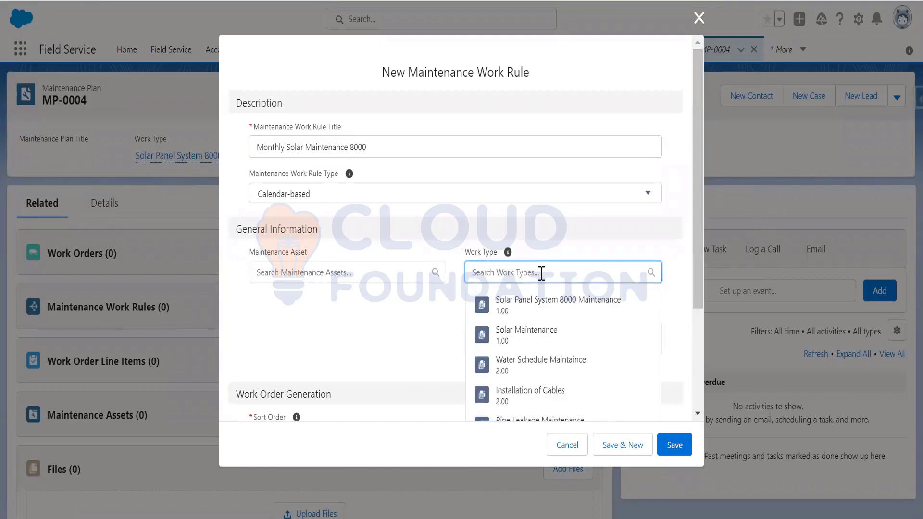
pyautogui.click(537, 310)
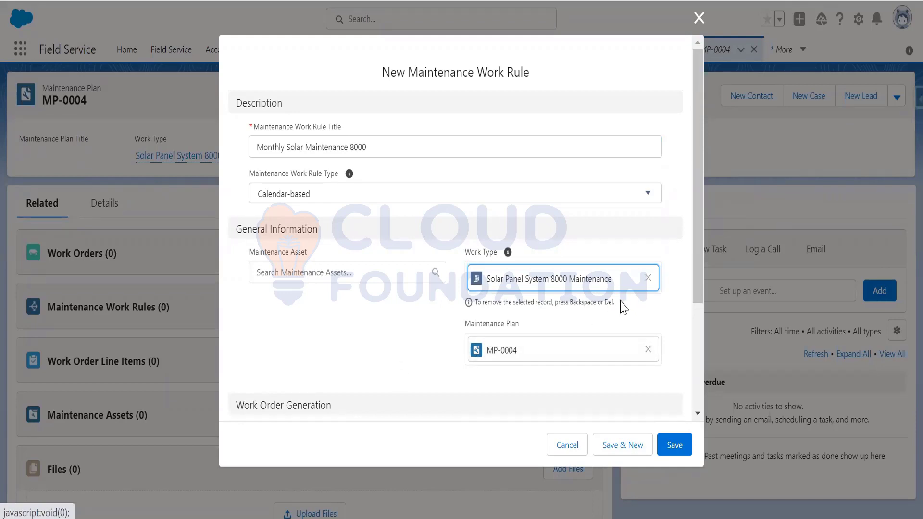
pyautogui.click(316, 273)
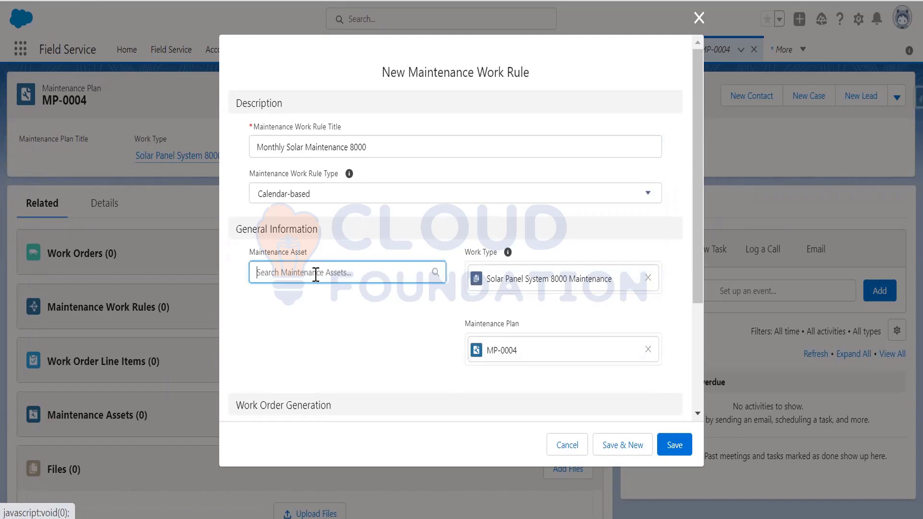
pyautogui.click(718, 233)
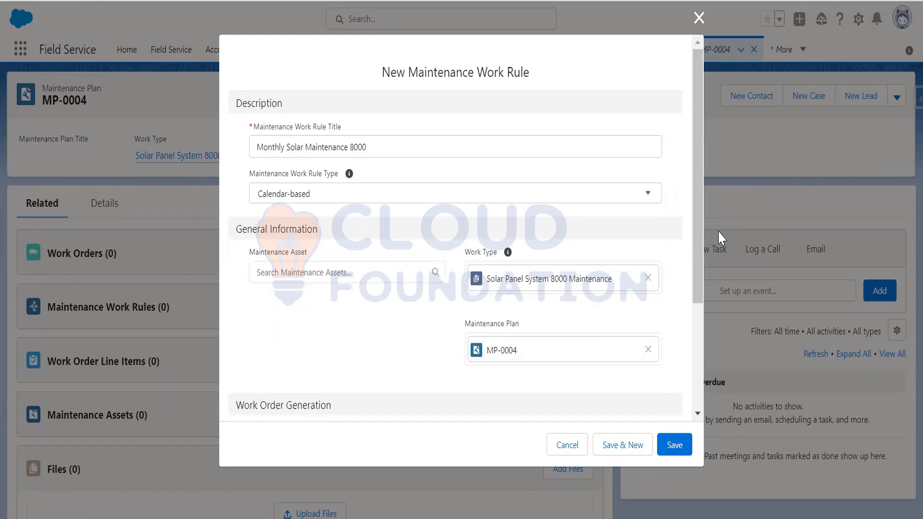
# Give the work rule sort order 1 and a first work order date of 12/1/2022 for the next batch.
pyautogui.moveTo(699, 239); pyautogui.dragTo(700, 312)
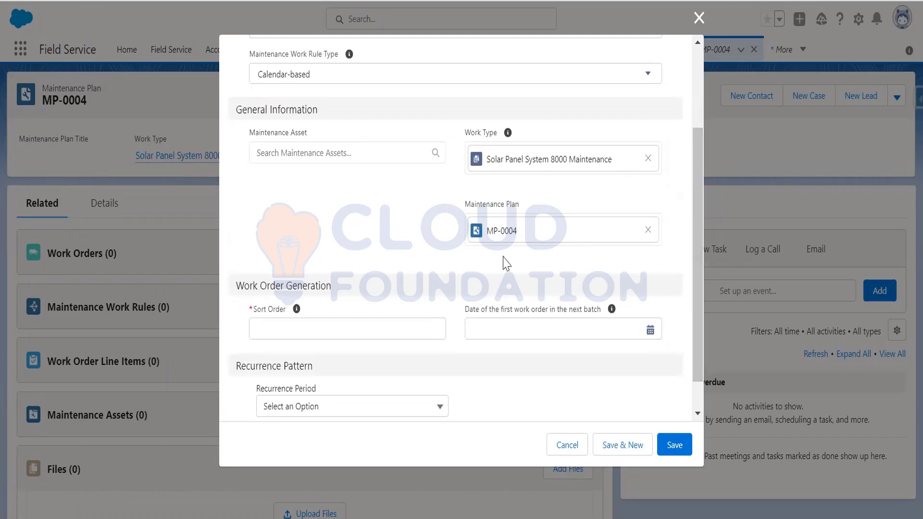
pyautogui.click(281, 326)
pyautogui.write('1')
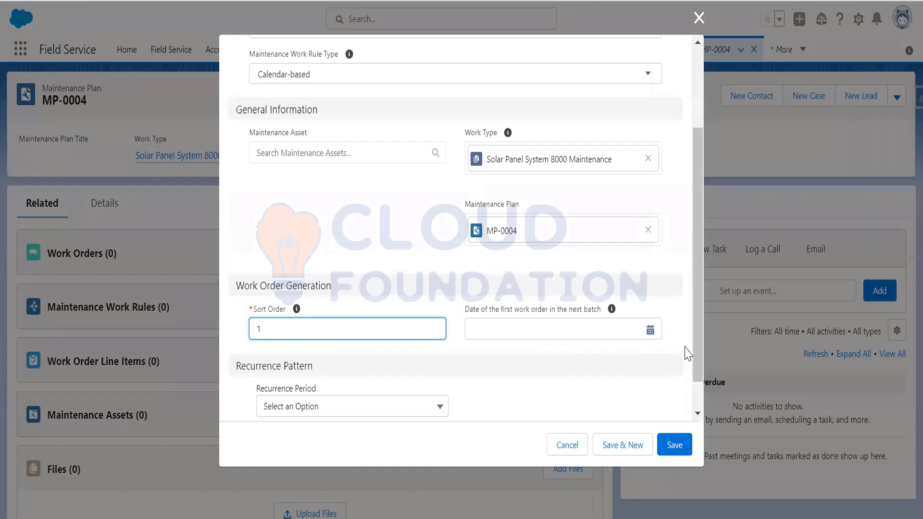
pyautogui.click(650, 331)
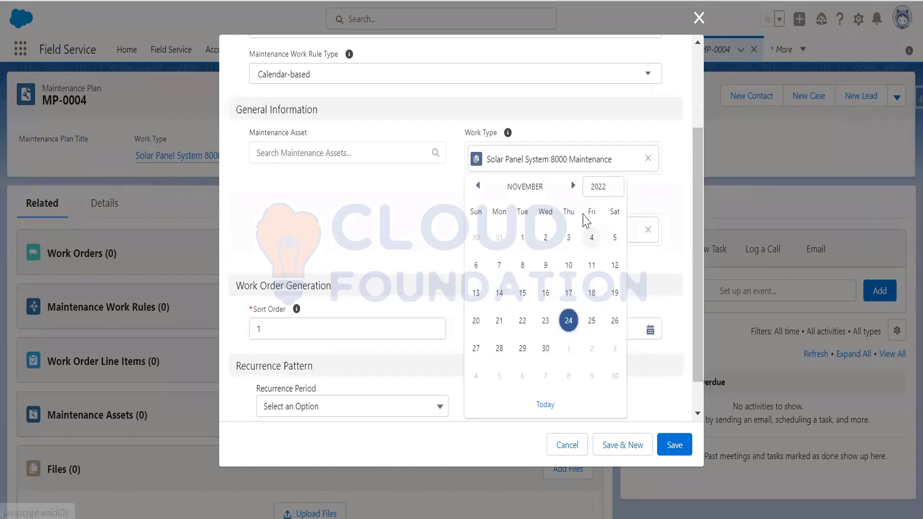
pyautogui.click(572, 186)
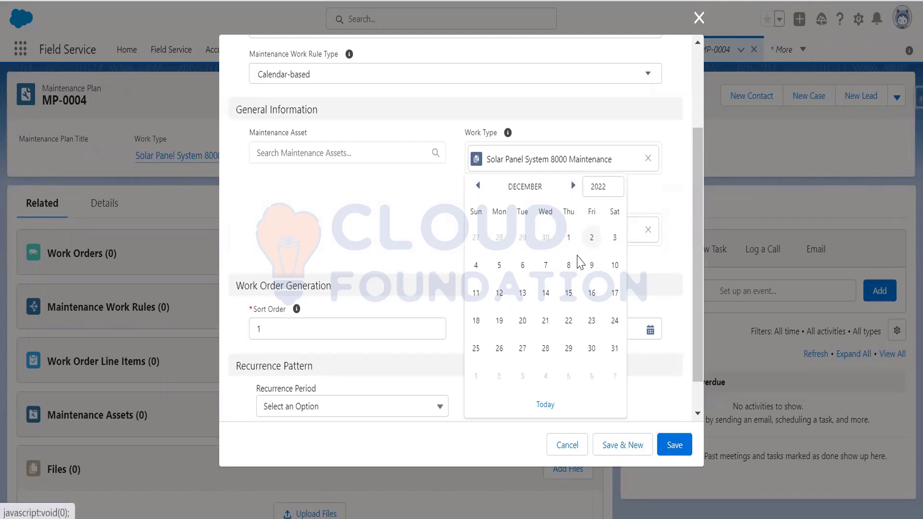
pyautogui.click(569, 237)
# Set the maintenance work rule's recurrence period to Months.
pyautogui.scroll(-2, 703, 327)
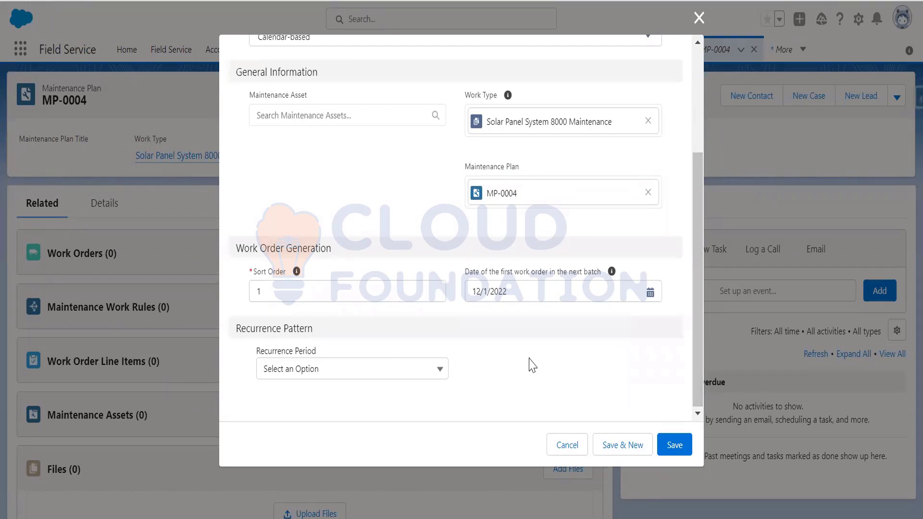
pyautogui.click(319, 368)
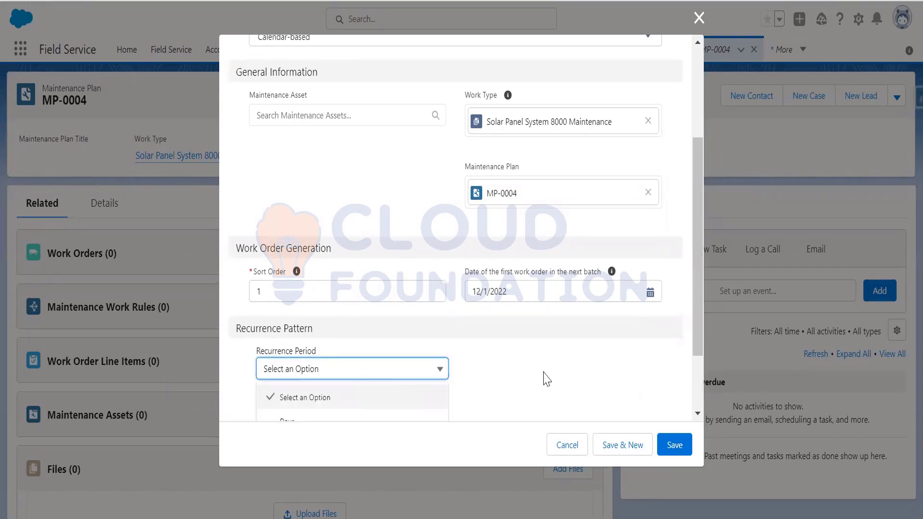
pyautogui.click(698, 331)
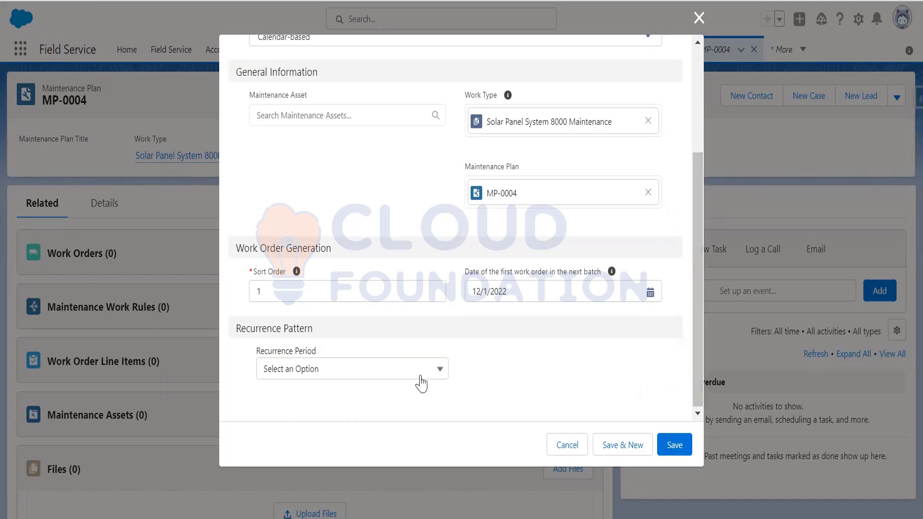
pyautogui.click(367, 375)
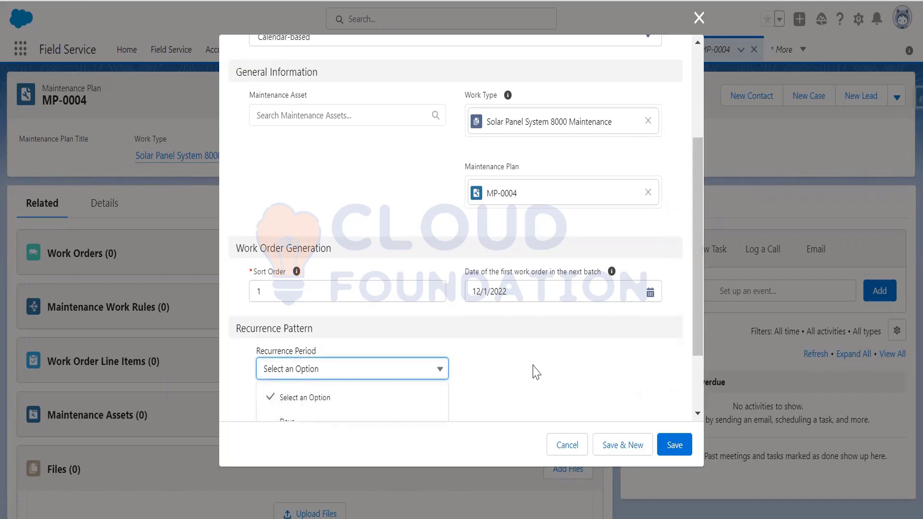
pyautogui.click(698, 281)
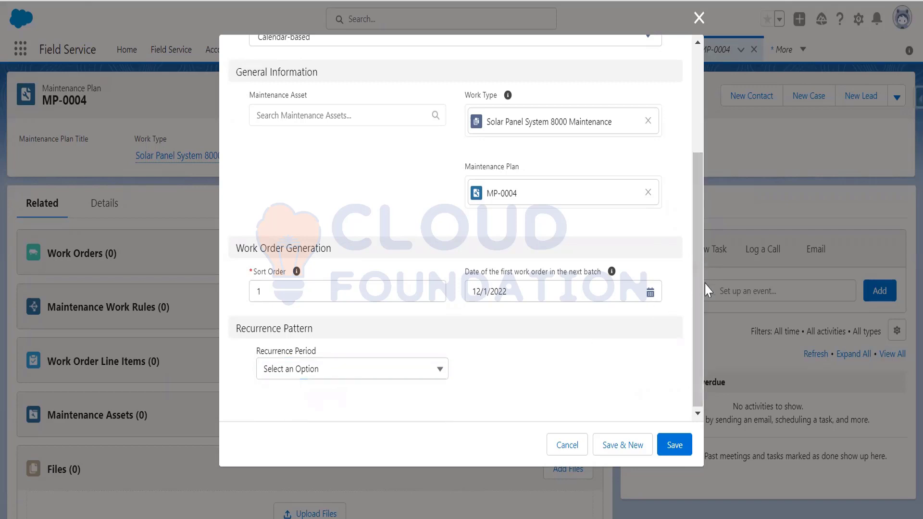
pyautogui.click(330, 370)
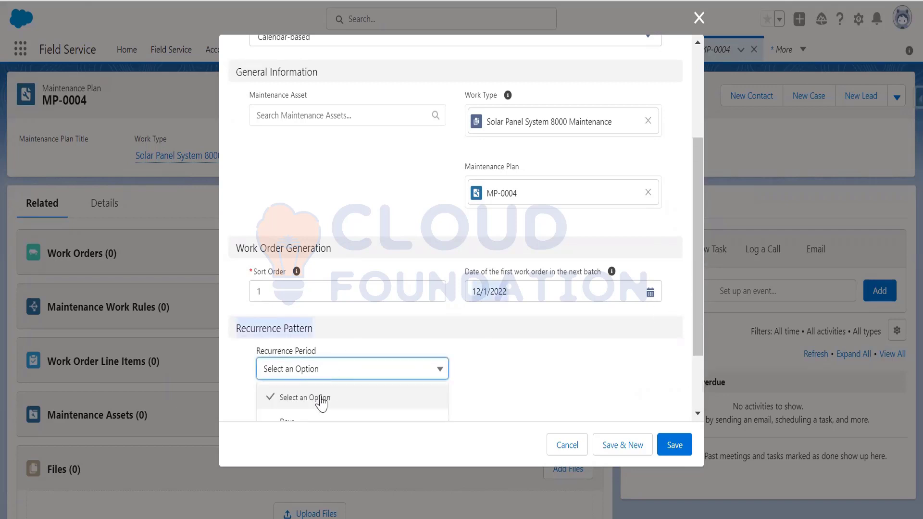
pyautogui.click(305, 422)
pyautogui.scroll(-3, 594, 363)
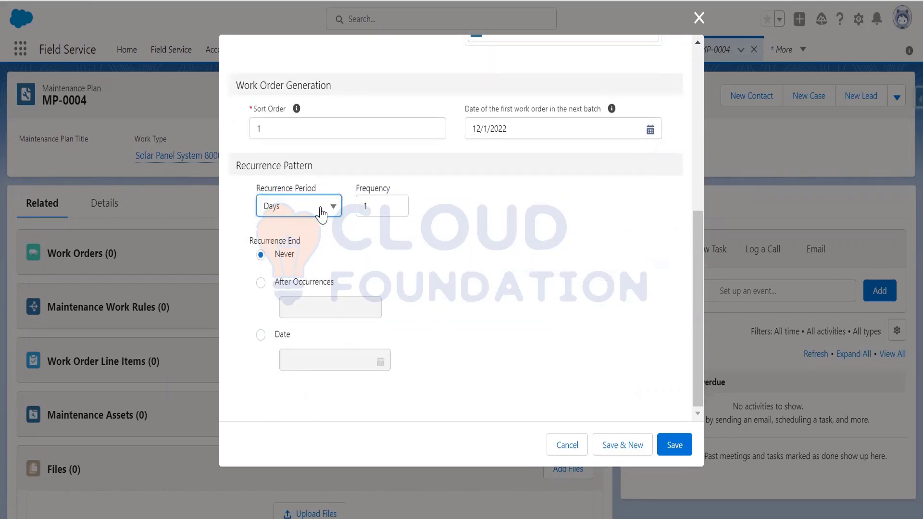
pyautogui.click(321, 214)
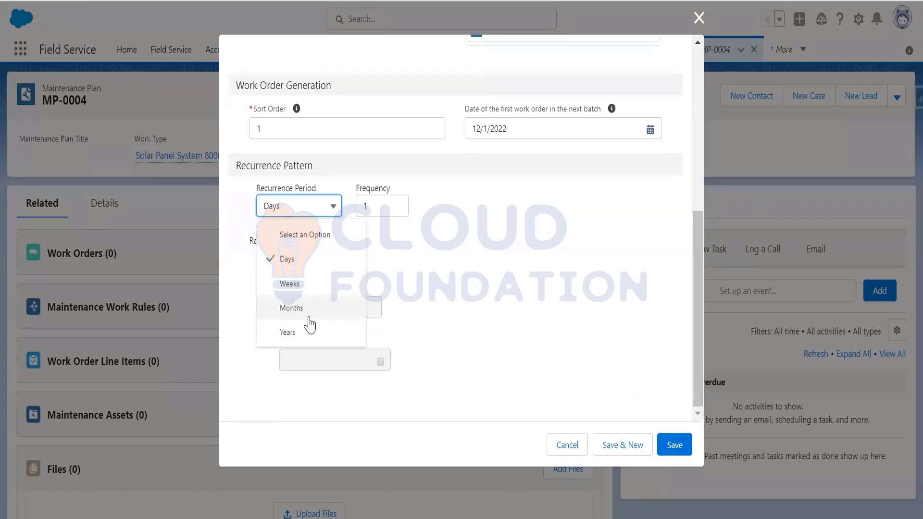
pyautogui.click(347, 307)
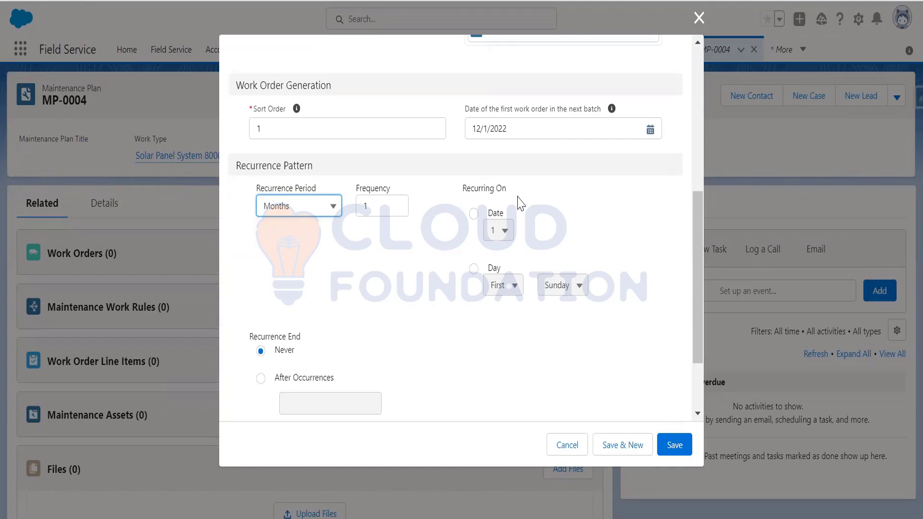
# Make the work rule recur on date 1 of the month, check its entries, and save the maintenance work rule.
pyautogui.click(474, 215)
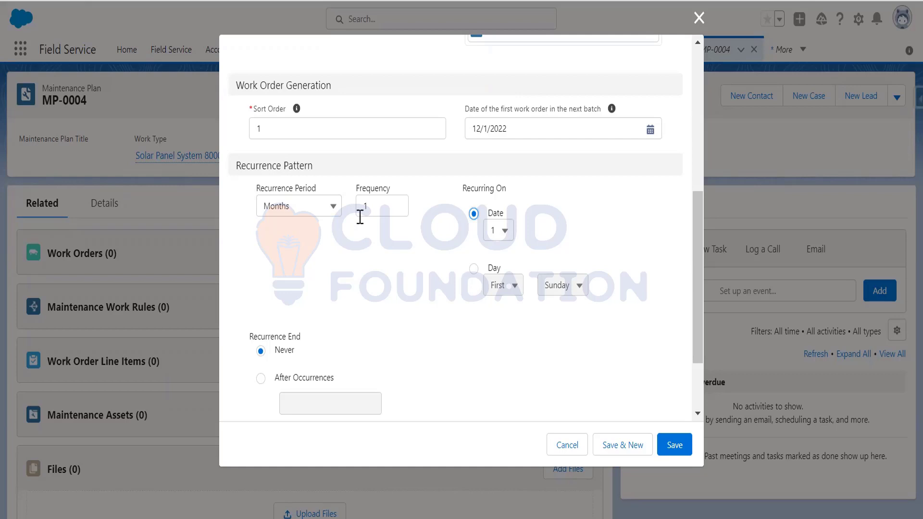
pyautogui.moveTo(700, 294); pyautogui.dragTo(699, 210)
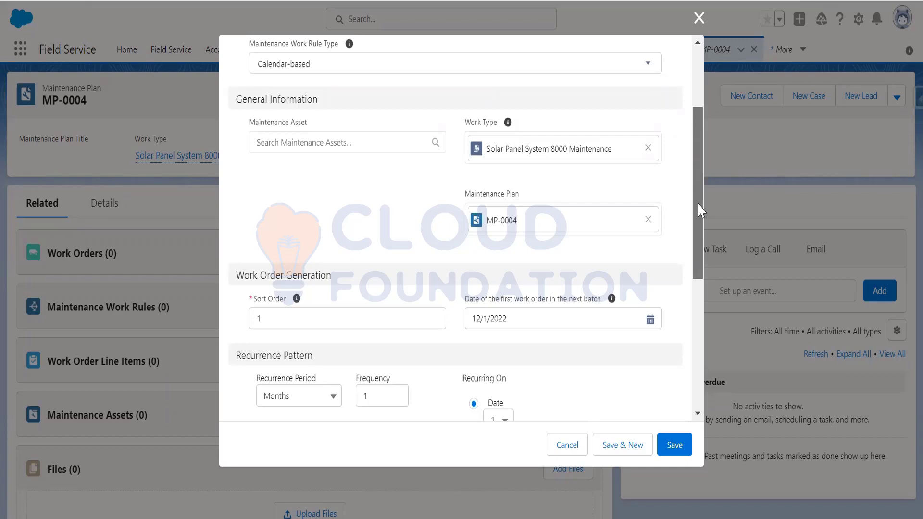
pyautogui.moveTo(699, 210); pyautogui.dragTo(697, 371)
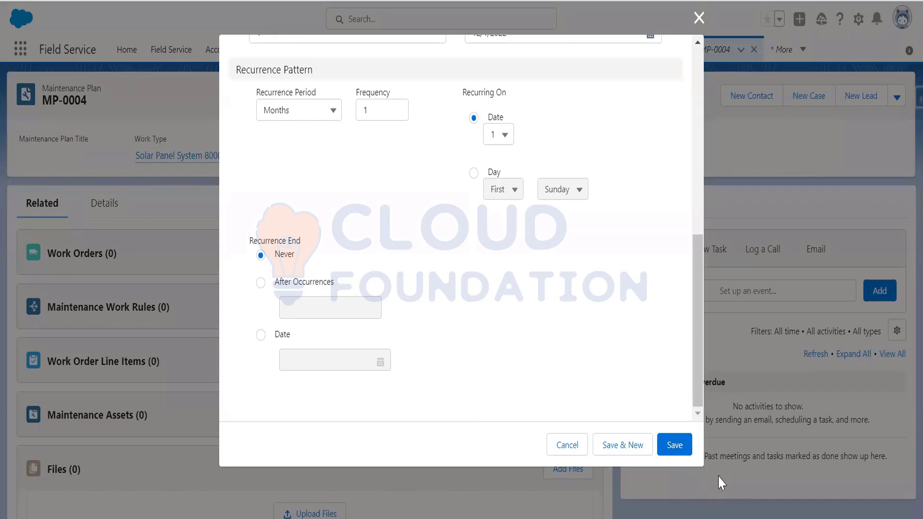
pyautogui.click(675, 447)
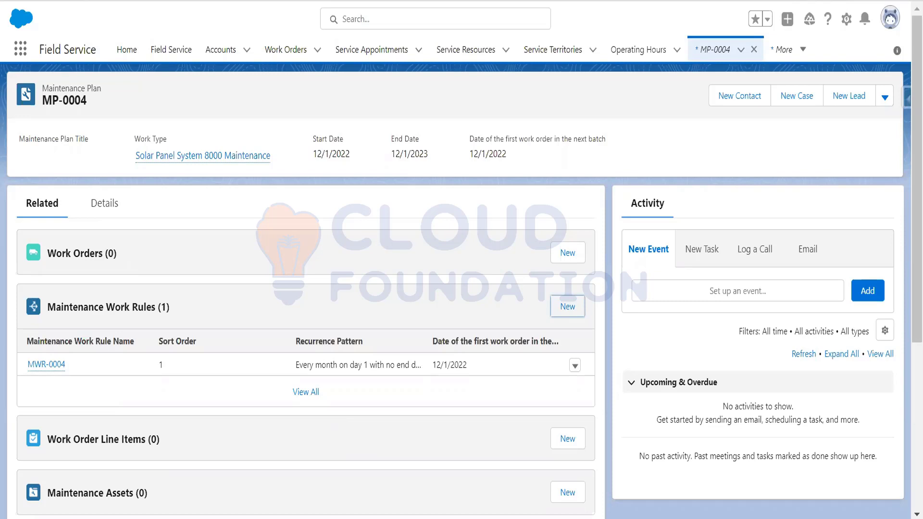
# Switch to the text editor notes and add a line "v. Associate Maintenanceasset" below "iv. Associate the asset with the MP".
pyautogui.hotkey('alt', 'Tab')
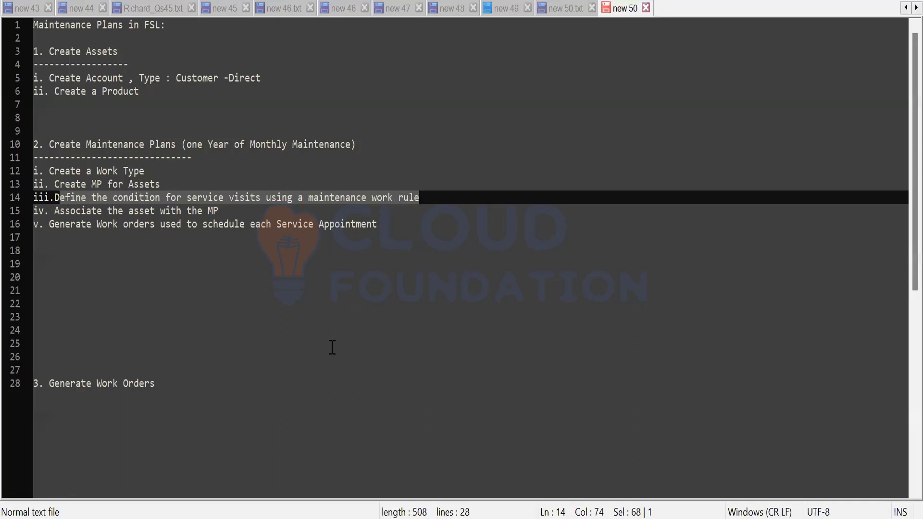
pyautogui.click(197, 290)
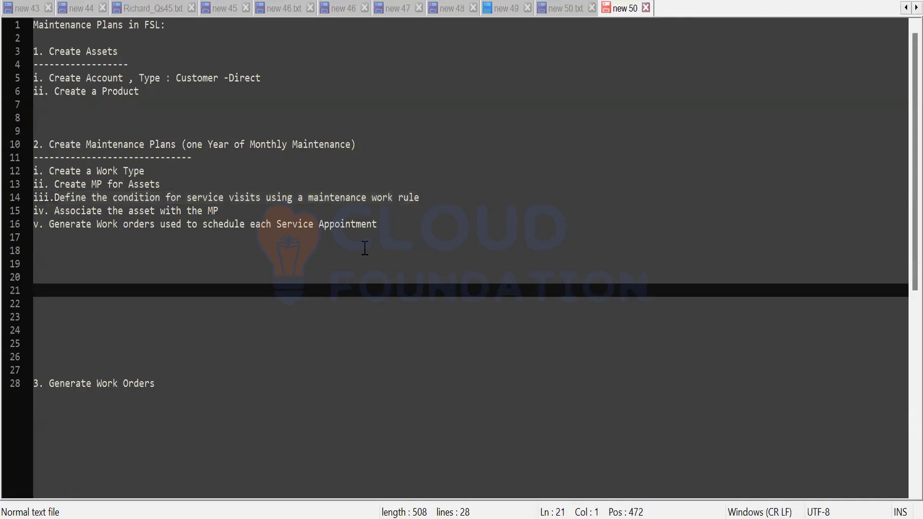
pyautogui.click(390, 226)
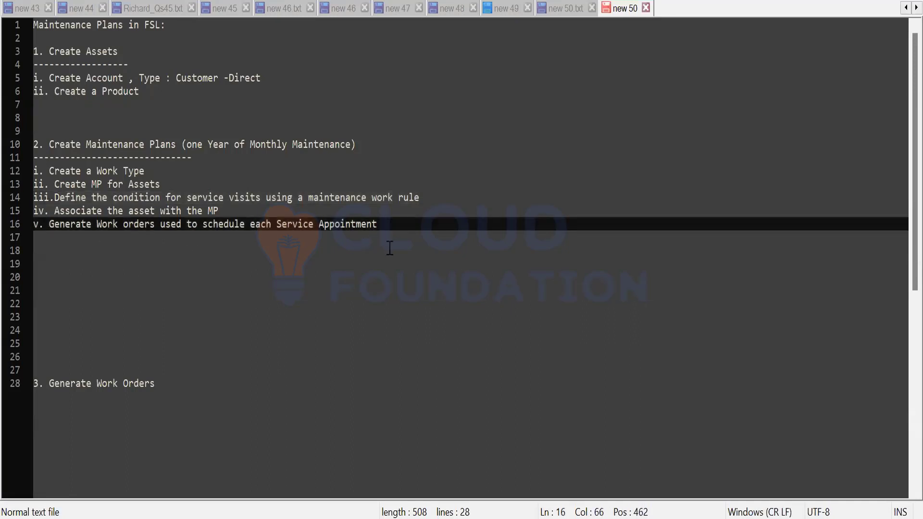
pyautogui.click(232, 210)
pyautogui.press('Return')
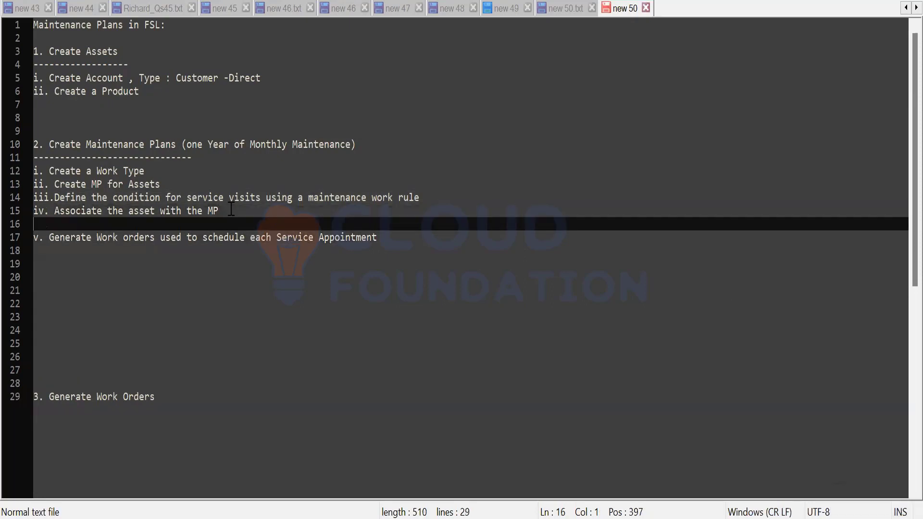
pyautogui.write('v. Assoc')
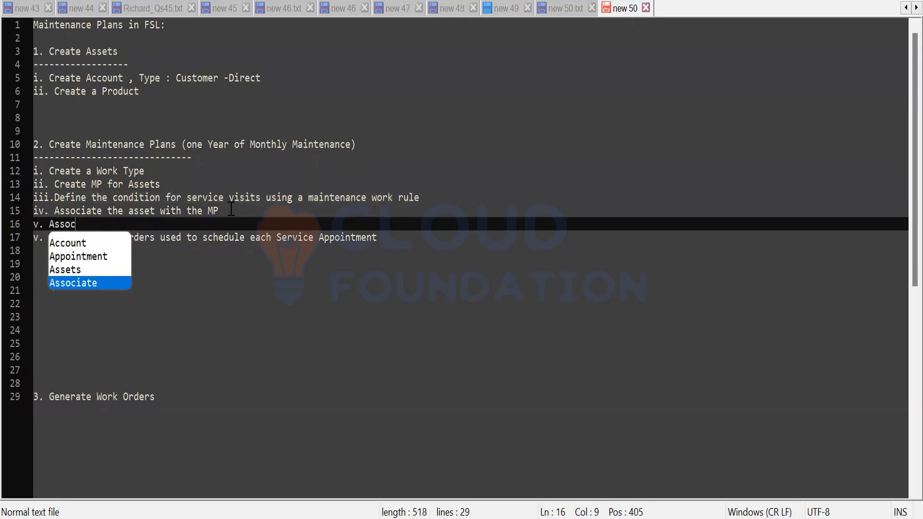
pyautogui.write('iate Main')
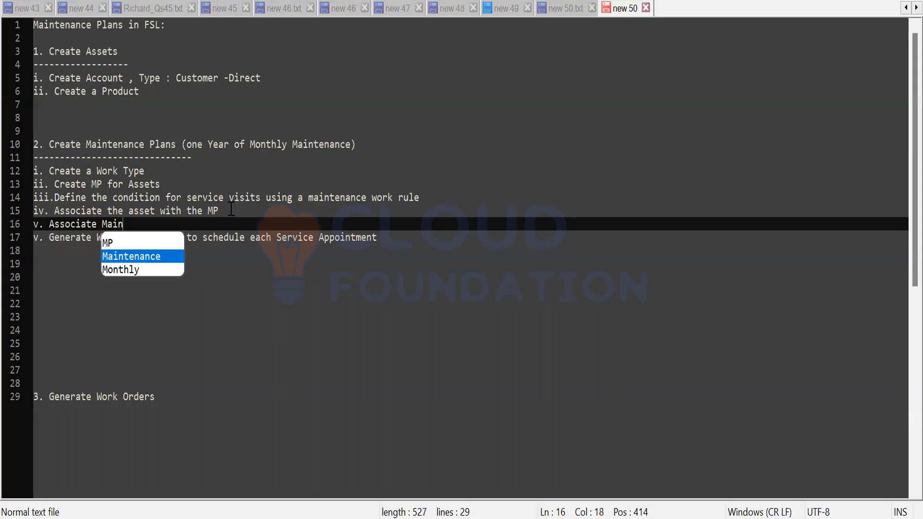
pyautogui.write('tenanceassets')
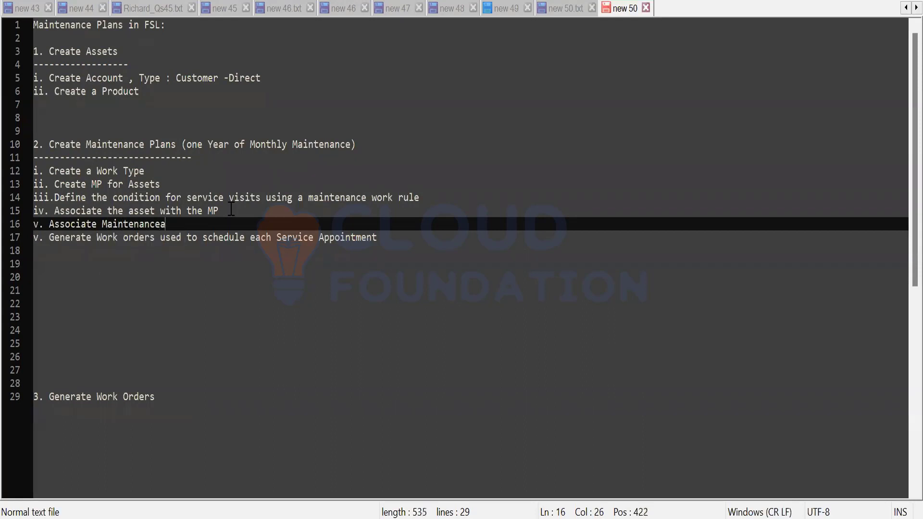
pyautogui.press('BackSpace')
pyautogui.press('BackSpace')
pyautogui.press('BackSpace')
pyautogui.press('BackSpace')
pyautogui.press('BackSpace')
pyautogui.press('BackSpace')
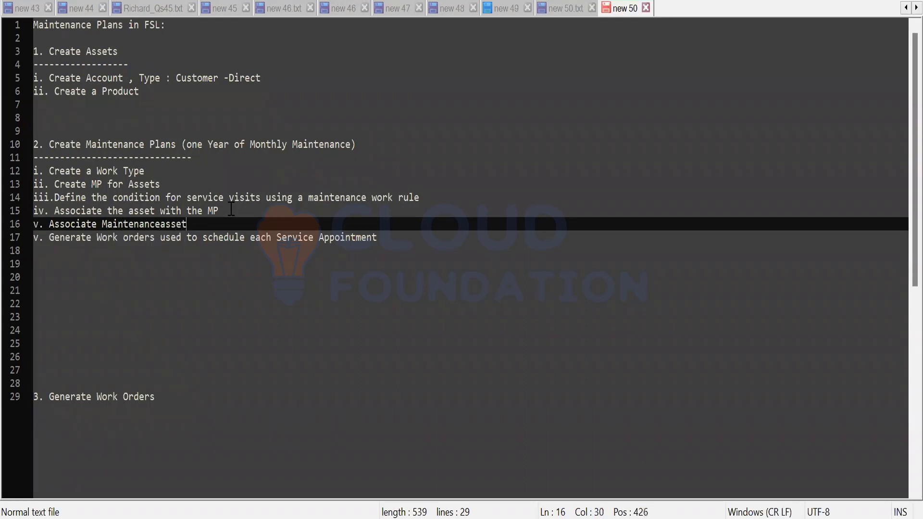